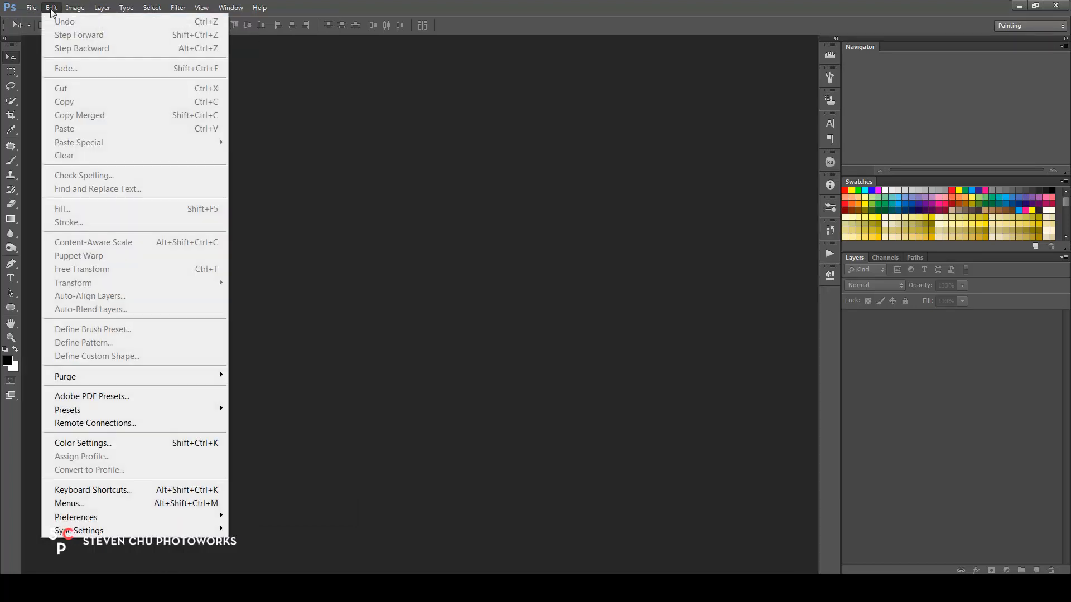
- Set the Camera Raw file handling preferences to automatically open all supported JPEGs and all supported TIFFs
{"action": "mouse_move", "coordinate": [95, 518]}
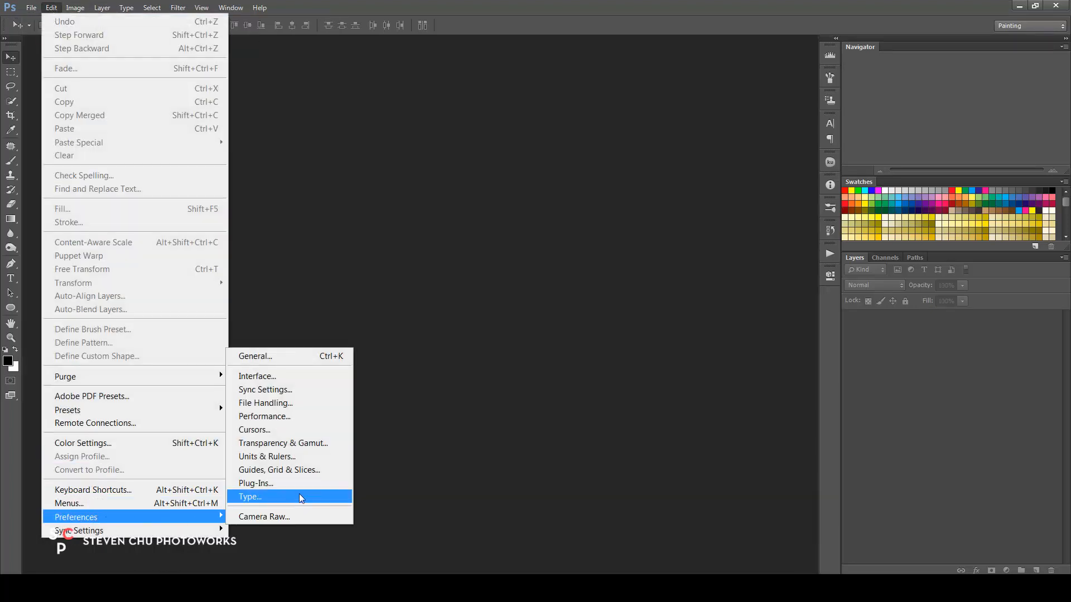
{"action": "left_click", "coordinate": [291, 357]}
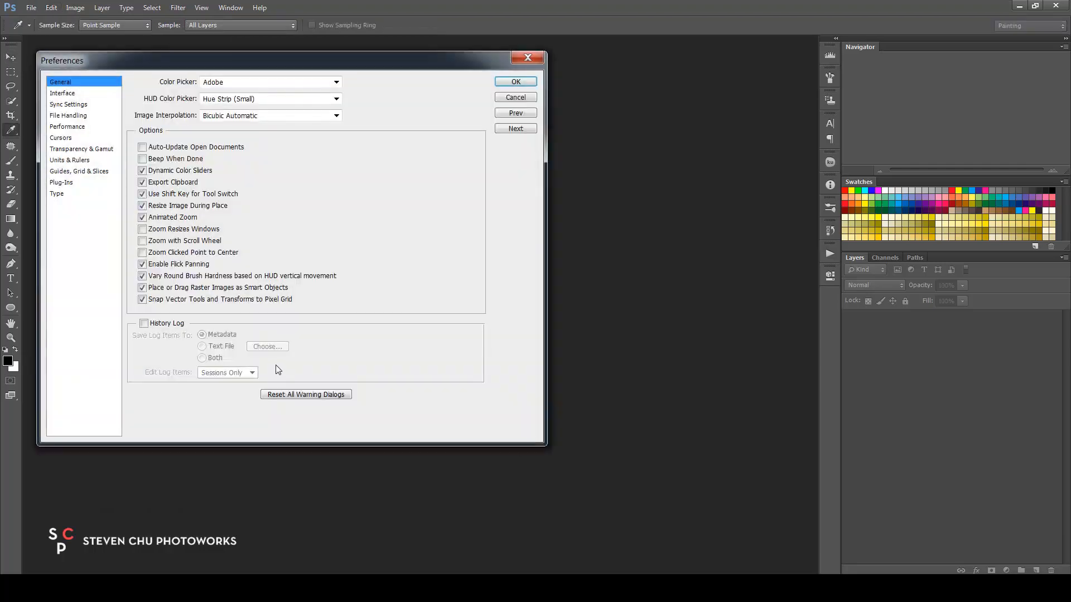
{"action": "left_click_drag", "start_coordinate": [223, 68], "coordinate": [251, 80]}
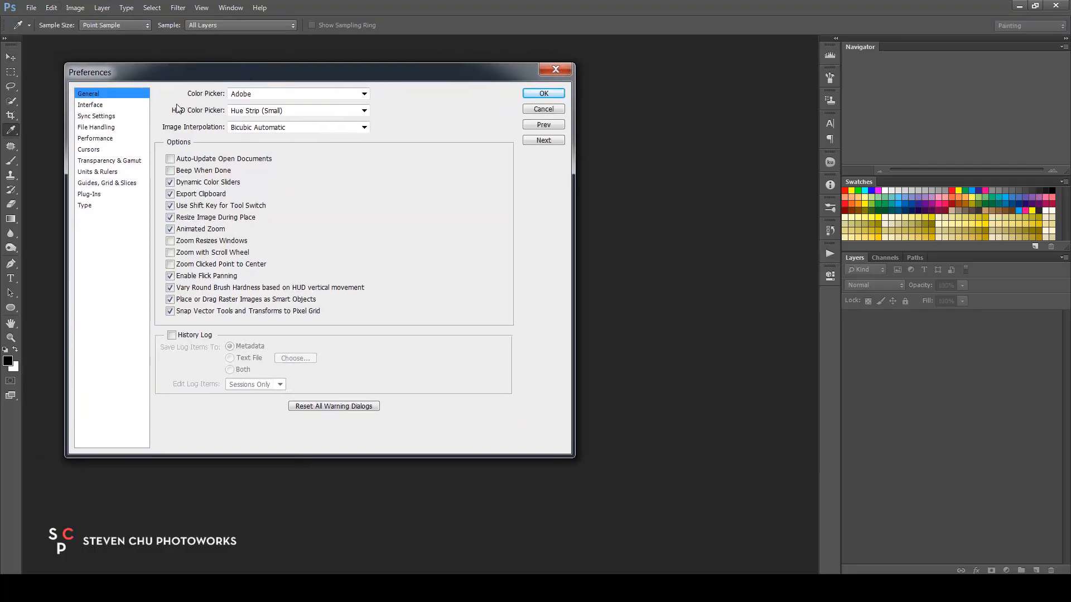
{"action": "left_click", "coordinate": [114, 128]}
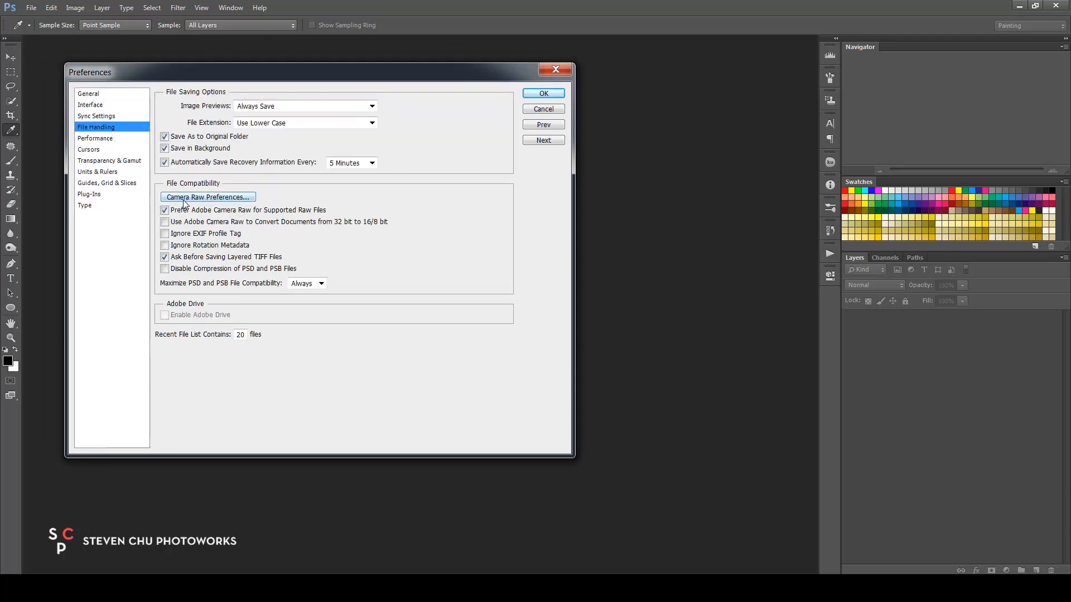
{"action": "left_click", "coordinate": [208, 197]}
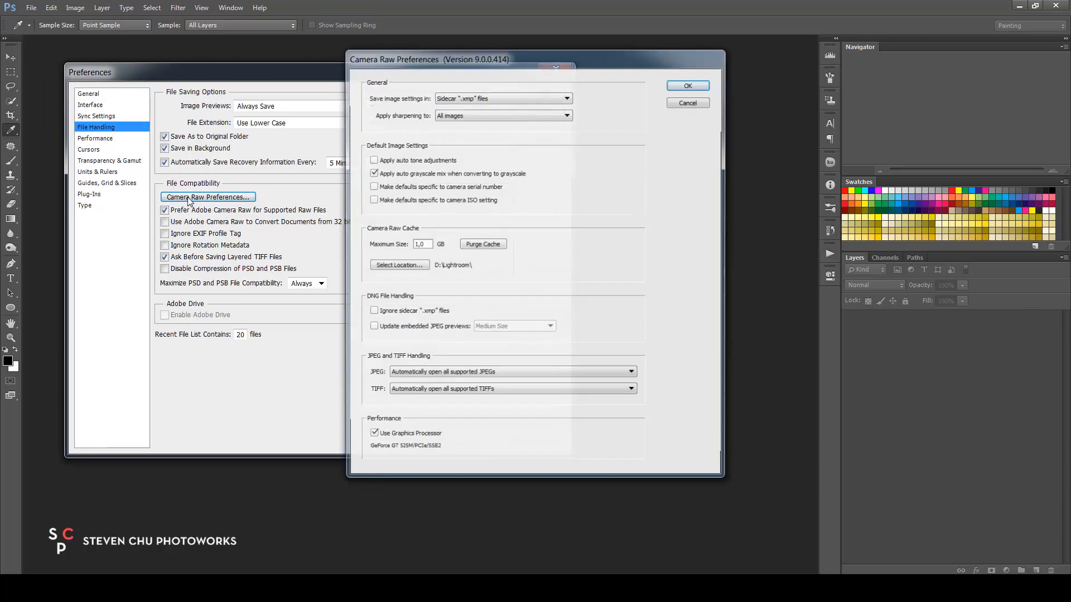
{"action": "left_click", "coordinate": [415, 377]}
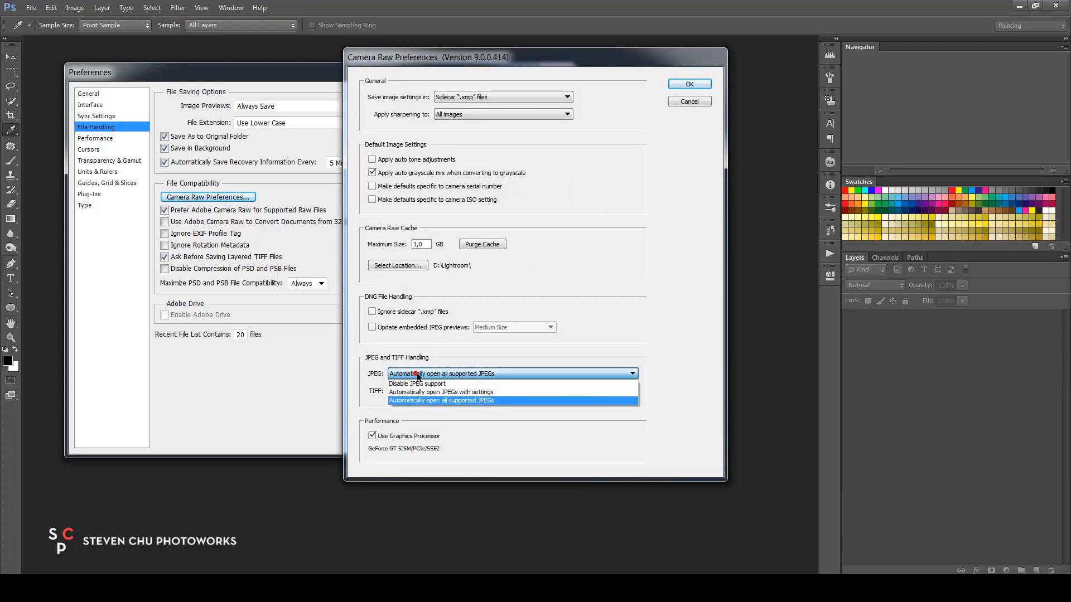
{"action": "left_click", "coordinate": [440, 402]}
{"action": "left_click", "coordinate": [444, 392]}
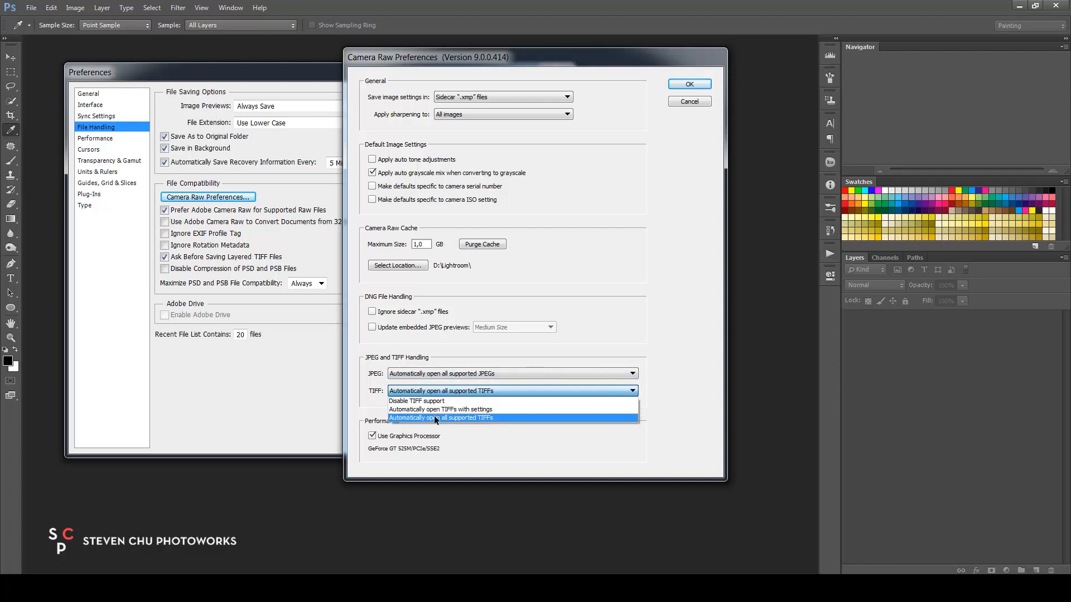
{"action": "left_click", "coordinate": [434, 417]}
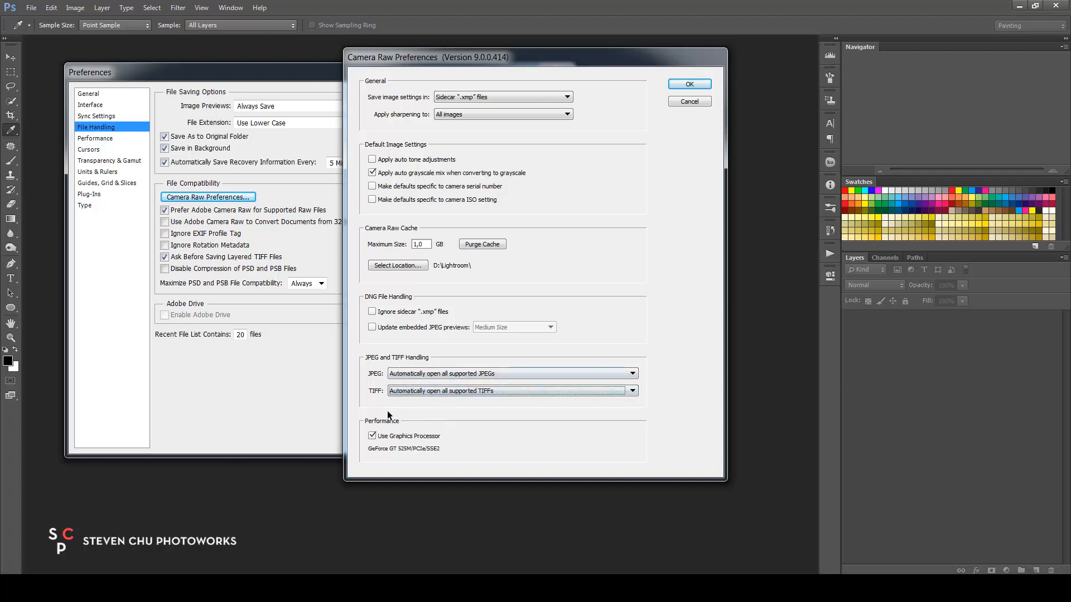
{"action": "left_click", "coordinate": [704, 85]}
{"action": "left_click", "coordinate": [551, 97]}
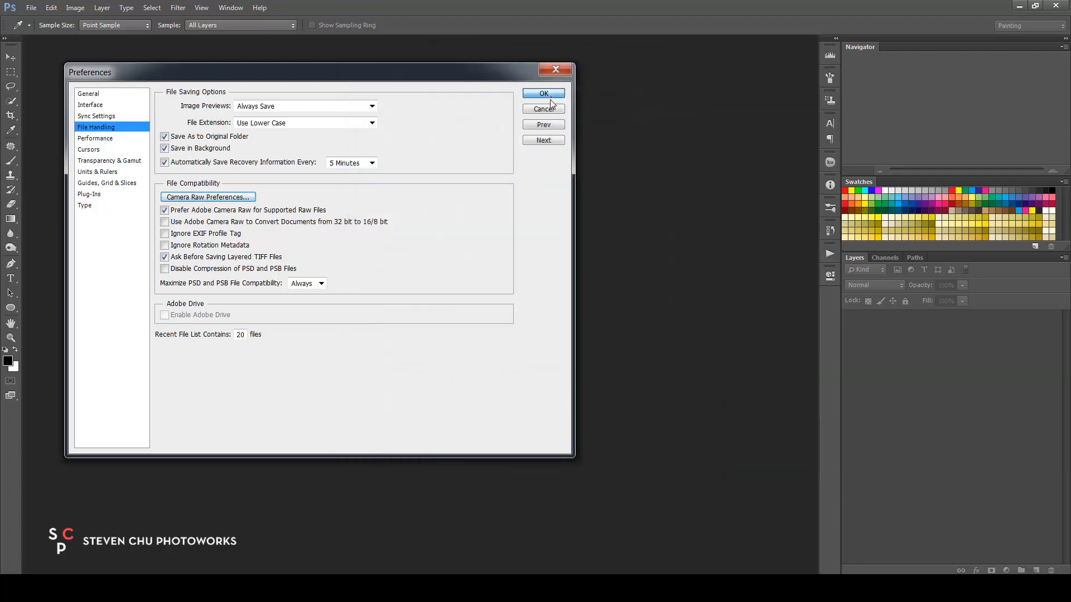
- Open Before.jpg from the Stok Foto folder in Camera Raw
{"action": "left_click", "coordinate": [37, 13]}
{"action": "left_click", "coordinate": [40, 36]}
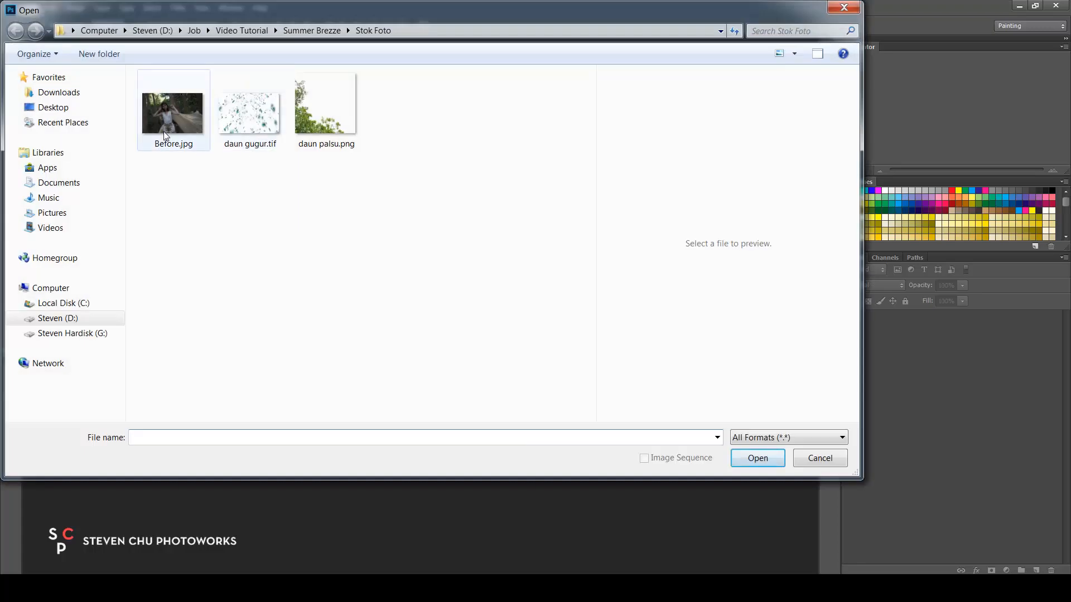
{"action": "left_click", "coordinate": [166, 134]}
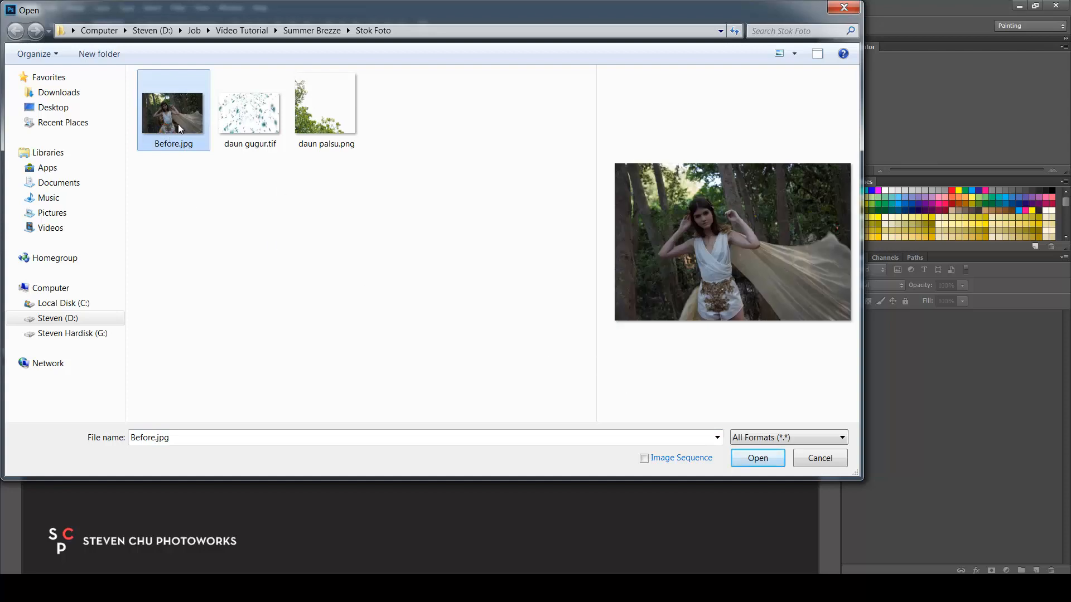
{"action": "left_click", "coordinate": [750, 463]}
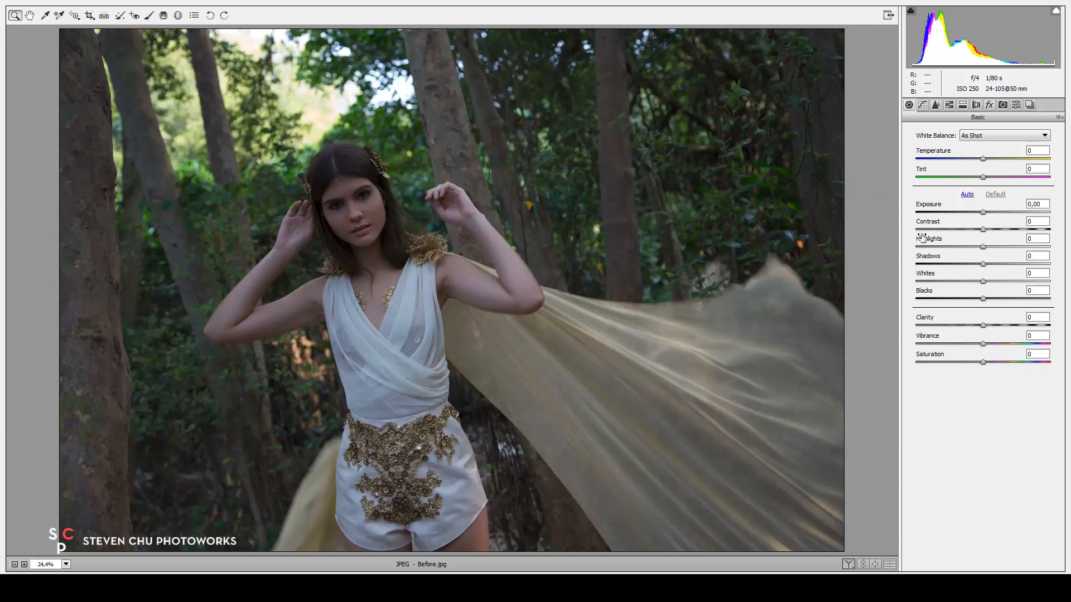
- Raise the photo's exposure to about +1.25 in Camera Raw and open the adjusted image for editing
{"action": "left_click_drag", "start_coordinate": [984, 212], "coordinate": [999, 212]}
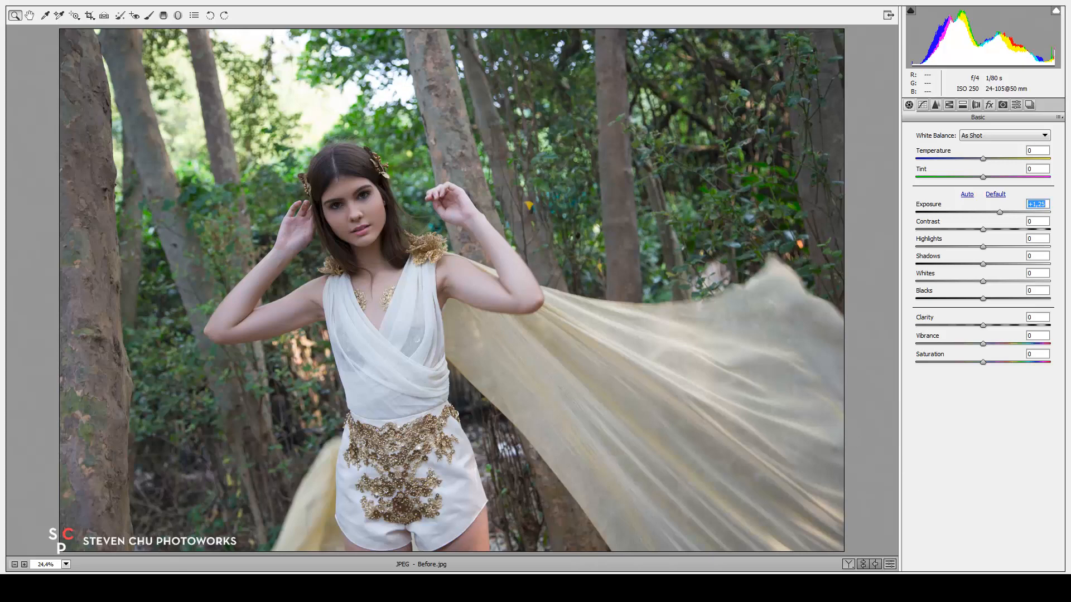
{"action": "key", "text": "Return"}
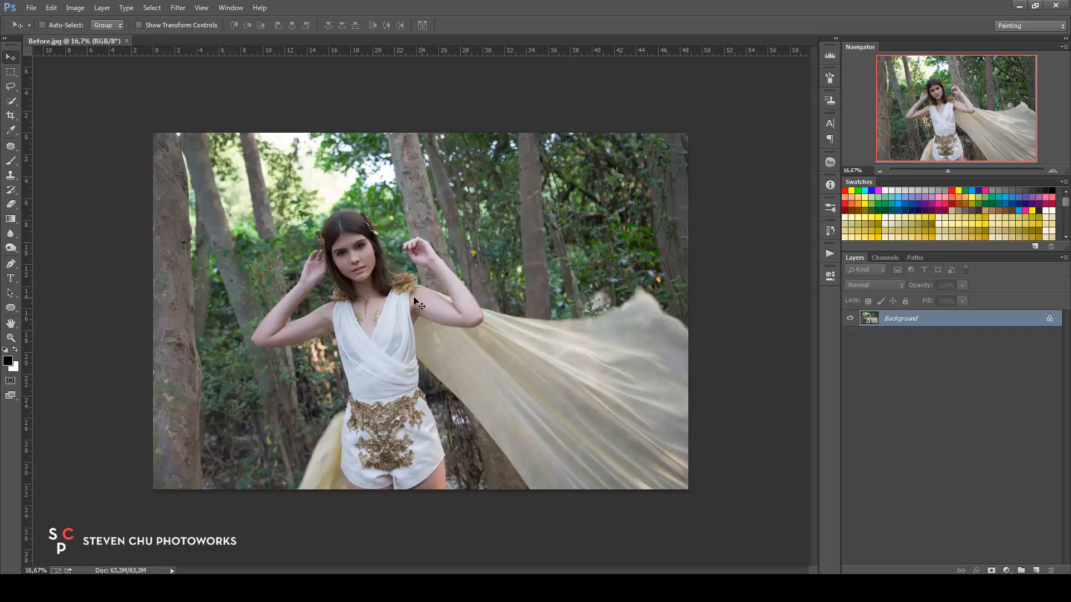
{"action": "scroll", "coordinate": [430, 274], "scroll_direction": "up", "scroll_amount": 3}
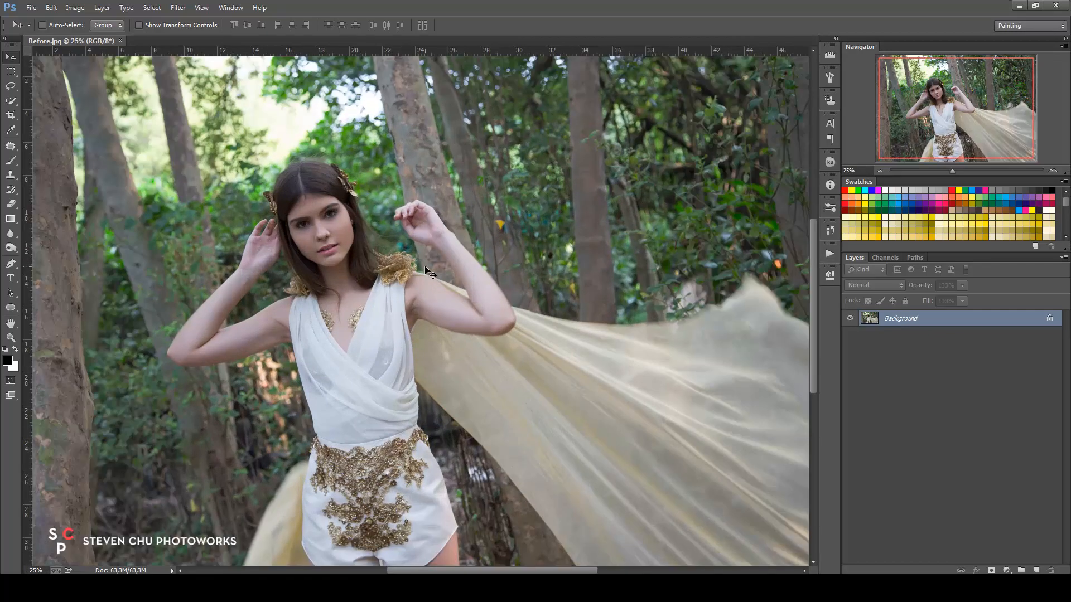
{"action": "scroll", "coordinate": [429, 273], "scroll_direction": "down", "scroll_amount": 3}
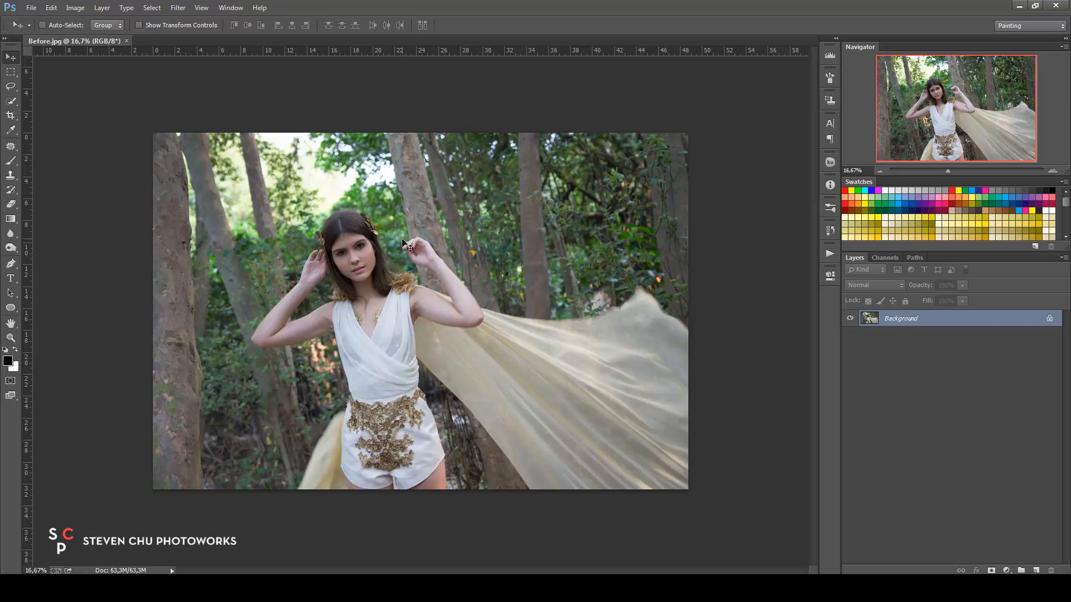
- Select the forest background on the image's left side, up to the model, using the Quick Selection tool with a 500 px brush
{"action": "left_click", "coordinate": [13, 102]}
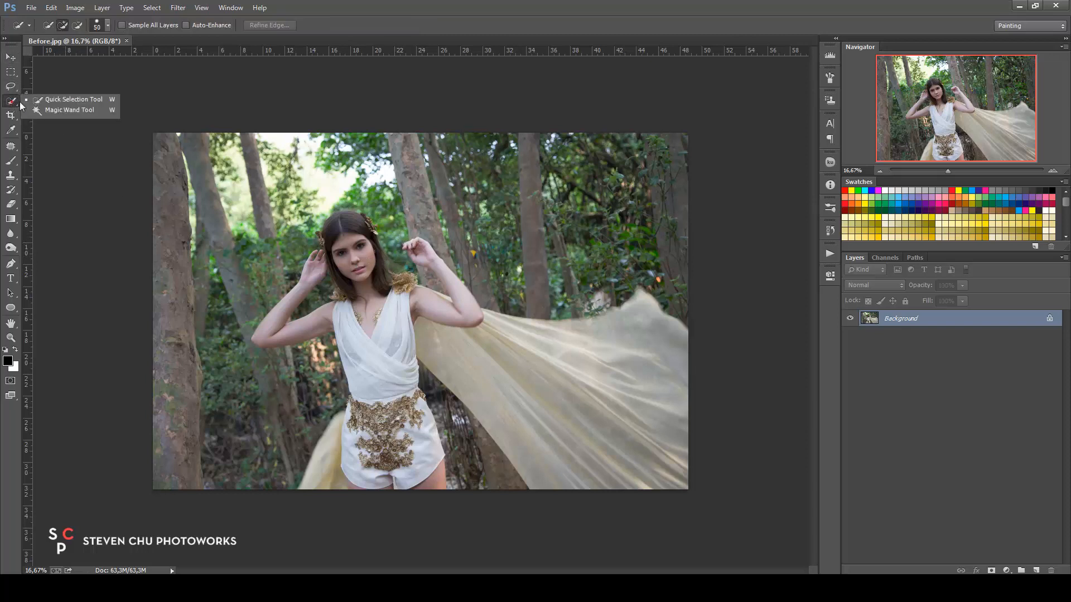
{"action": "left_click", "coordinate": [50, 103]}
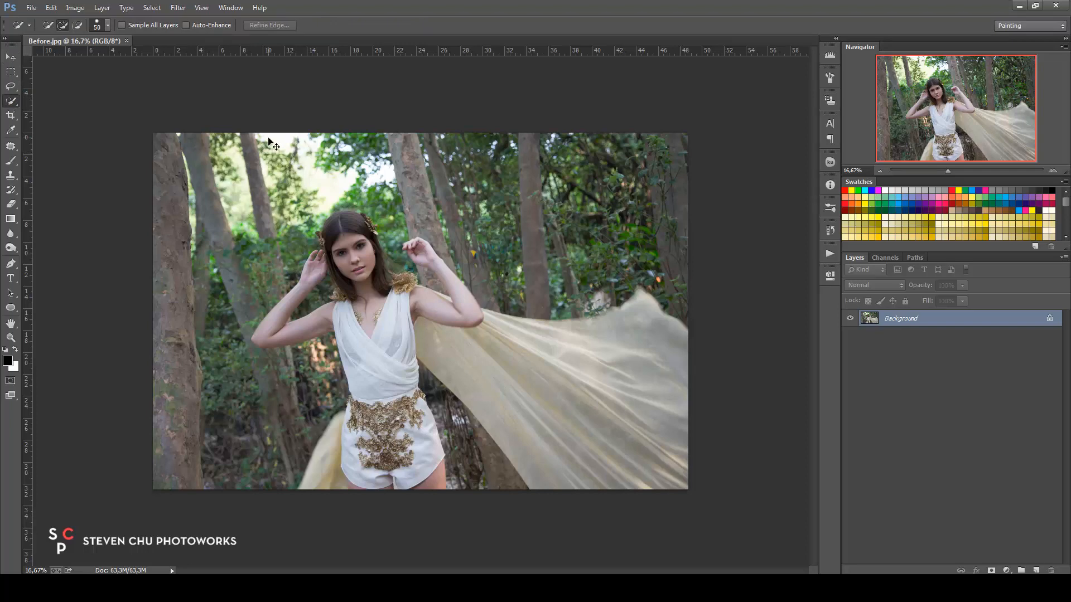
{"action": "key", "text": "ctrl+plus"}
{"action": "key", "text": "ctrl+0"}
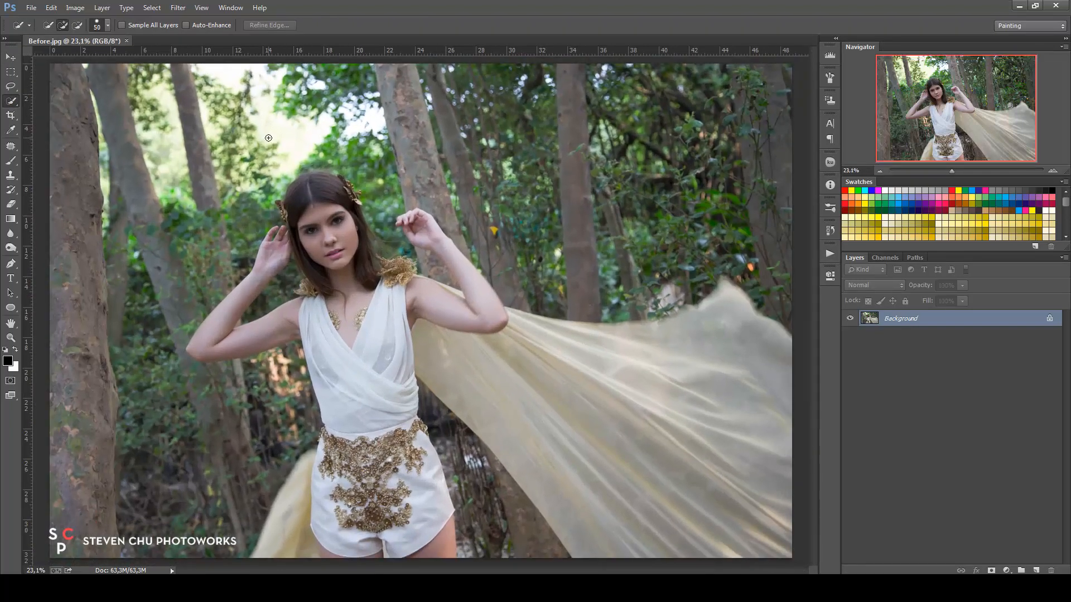
{"action": "key", "text": "ctrl+minus"}
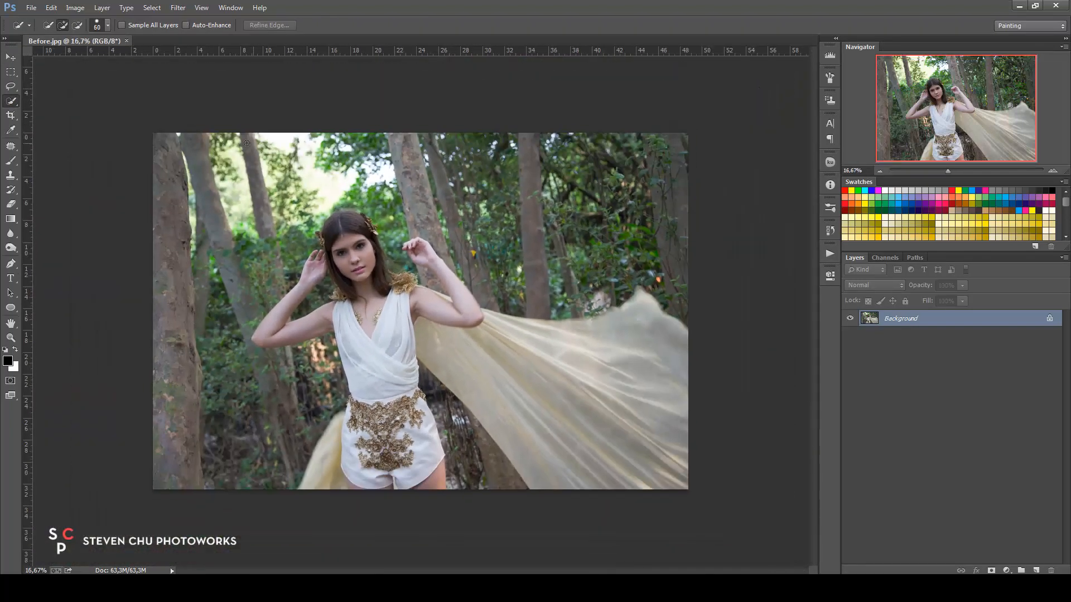
{"action": "mouse_move", "coordinate": [216, 151]}
{"action": "left_mouse_down"}
{"action": "mouse_move", "coordinate": [225, 182]}
{"action": "mouse_move", "coordinate": [207, 239]}
{"action": "left_mouse_up"}
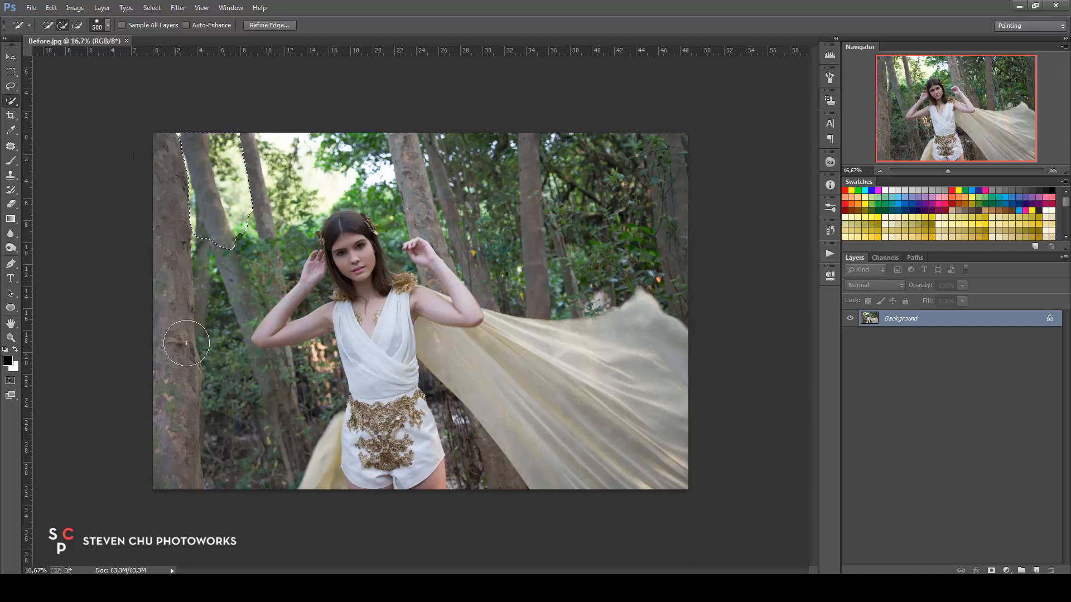
{"action": "mouse_move", "coordinate": [215, 262]}
{"action": "left_mouse_down"}
{"action": "mouse_move", "coordinate": [245, 418]}
{"action": "mouse_move", "coordinate": [239, 443]}
{"action": "mouse_move", "coordinate": [148, 270]}
{"action": "mouse_move", "coordinate": [149, 146]}
{"action": "left_mouse_up"}
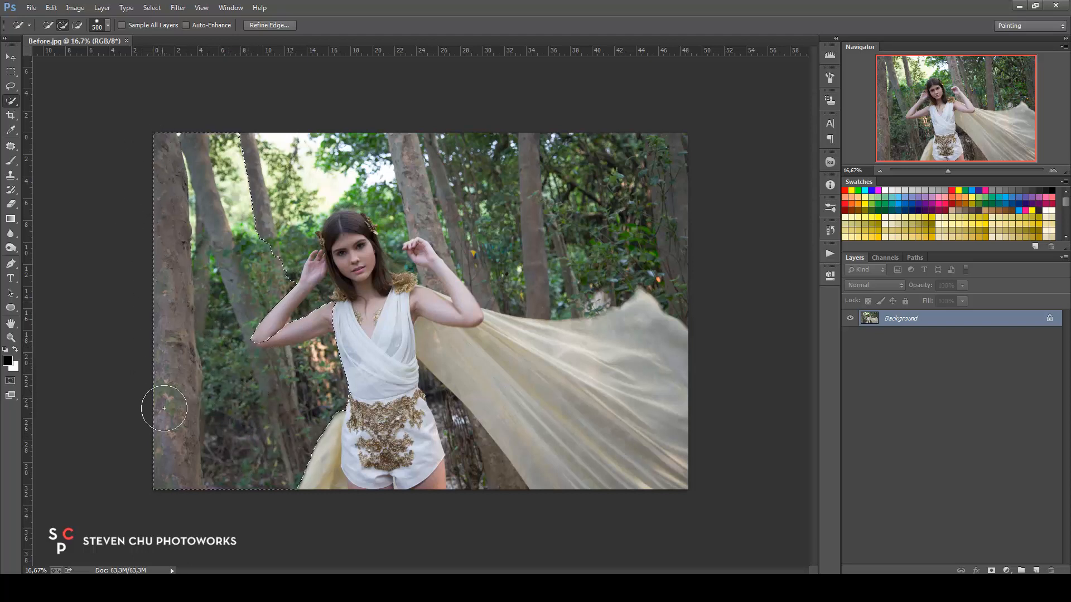
- Subtract the leftmost tree trunk from the selection and add the remaining background above the model and the flowing fabric
{"action": "left_click", "coordinate": [77, 26]}
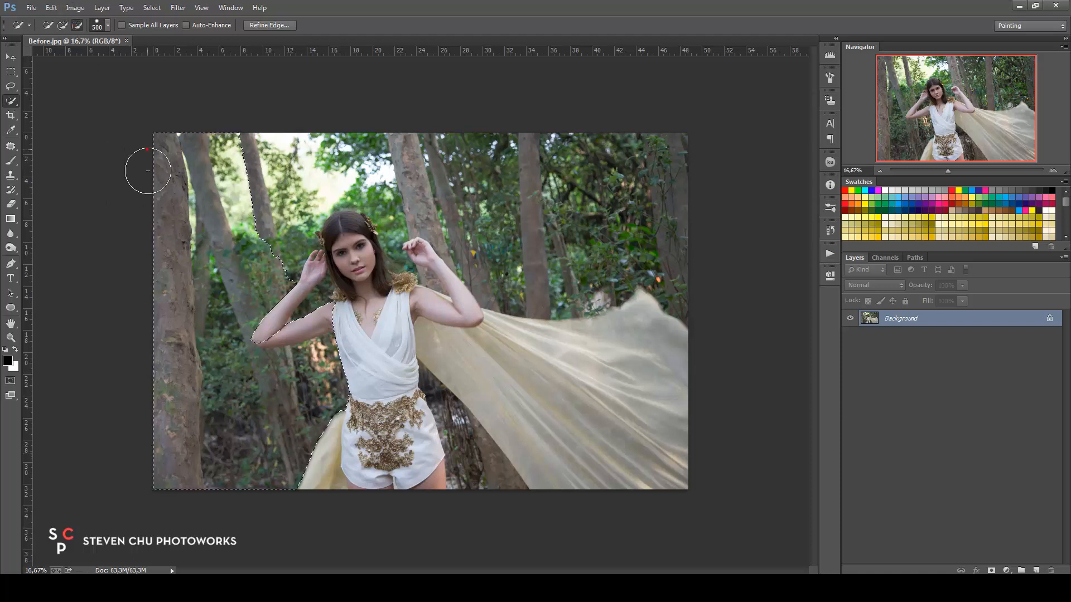
{"action": "left_click_drag", "start_coordinate": [148, 168], "coordinate": [165, 472]}
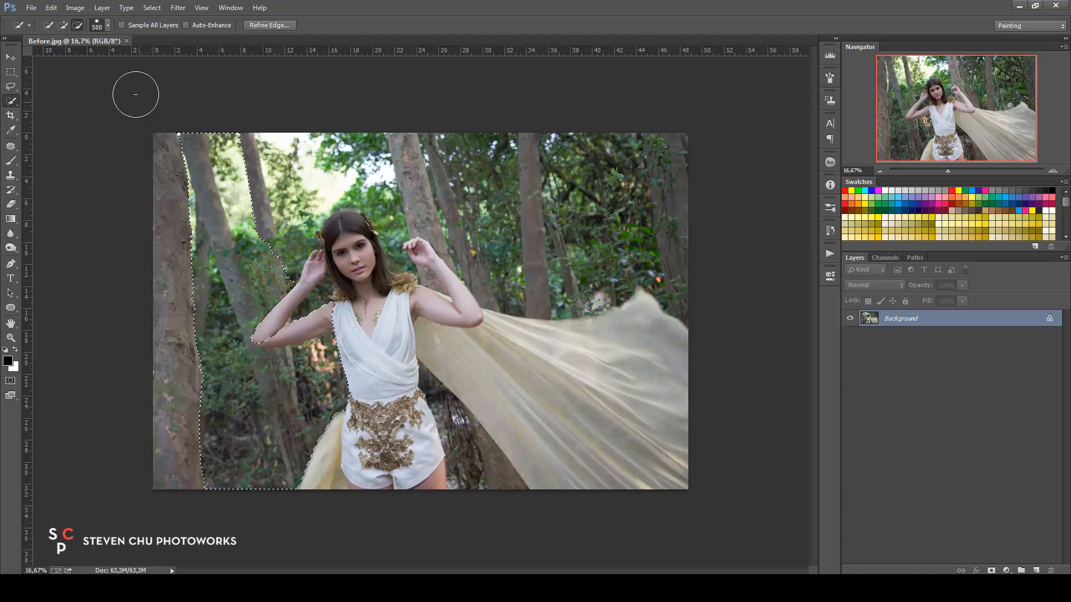
{"action": "left_click", "coordinate": [63, 25]}
{"action": "mouse_move", "coordinate": [281, 155]}
{"action": "left_mouse_down"}
{"action": "mouse_move", "coordinate": [525, 196]}
{"action": "mouse_move", "coordinate": [681, 246]}
{"action": "mouse_move", "coordinate": [404, 210]}
{"action": "mouse_move", "coordinate": [384, 179]}
{"action": "mouse_move", "coordinate": [324, 185]}
{"action": "mouse_move", "coordinate": [329, 196]}
{"action": "left_mouse_up"}
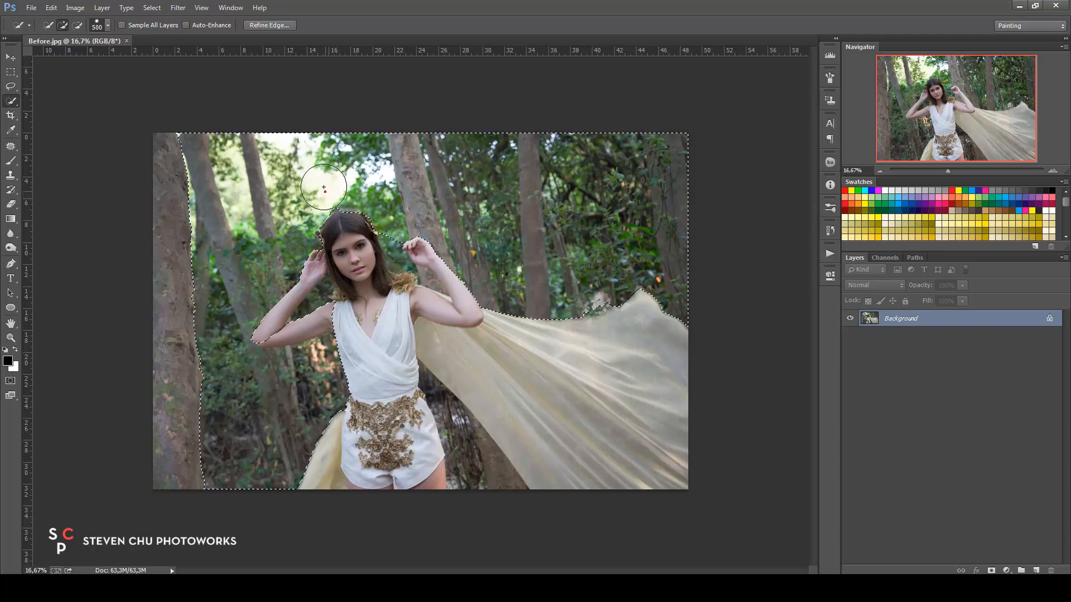
- Reduce the selection brush to 80 px and subtract the model's bent arm on the image's left side from the selection
{"action": "key", "text": "ctrl+plus"}
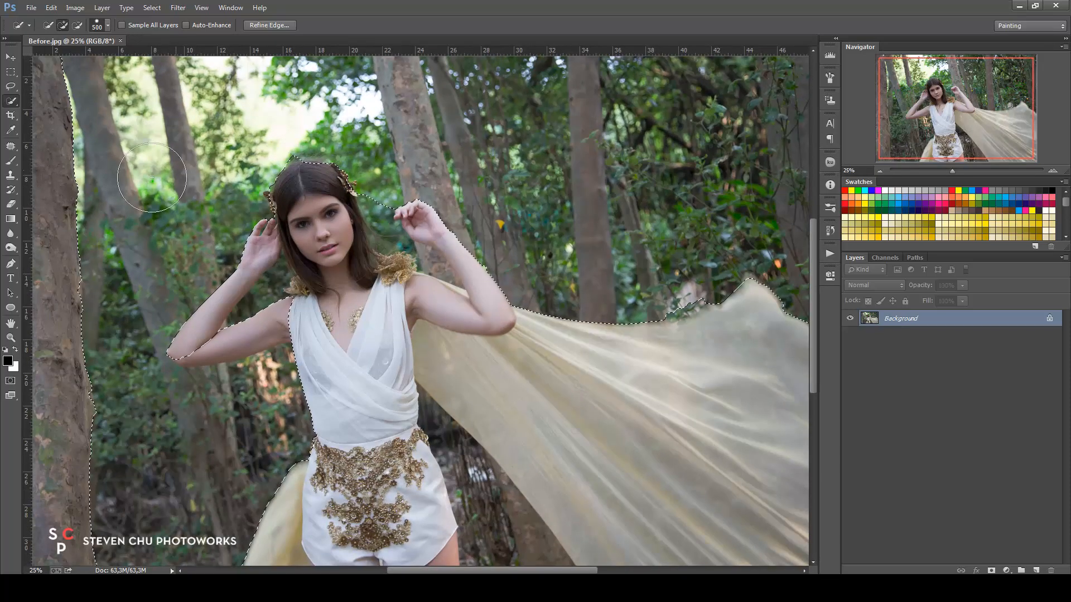
{"action": "key", "text": "bracketleft"}
{"action": "key", "text": "bracketleft"}
{"action": "key", "text": "bracketleft"}
{"action": "key", "text": "bracketleft"}
{"action": "key", "text": "bracketleft"}
{"action": "key", "text": "bracketleft"}
{"action": "left_click", "coordinate": [78, 25]}
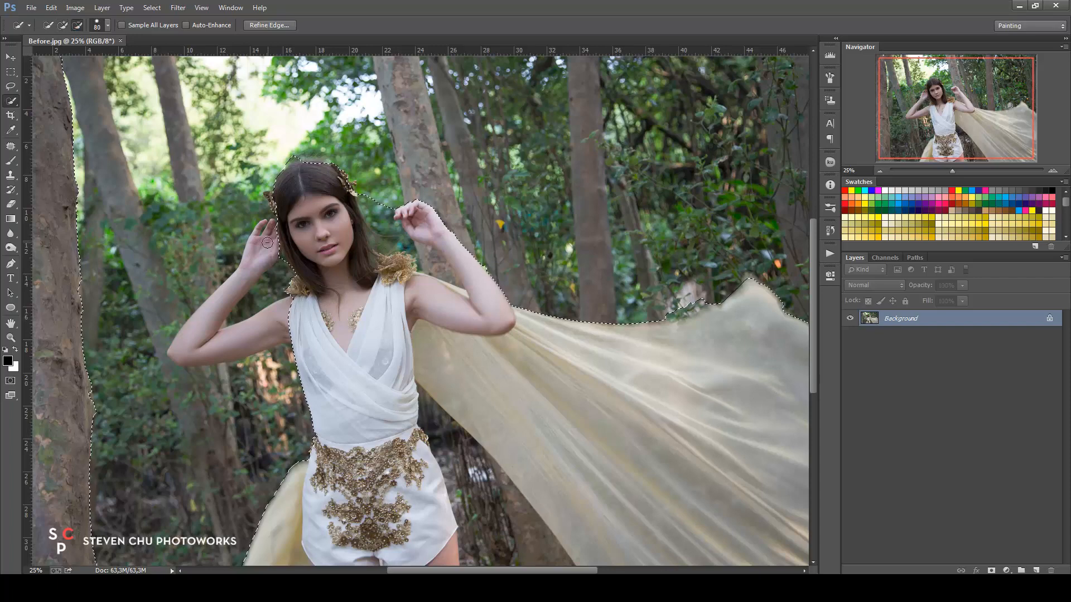
{"action": "left_click_drag", "start_coordinate": [253, 262], "coordinate": [185, 354]}
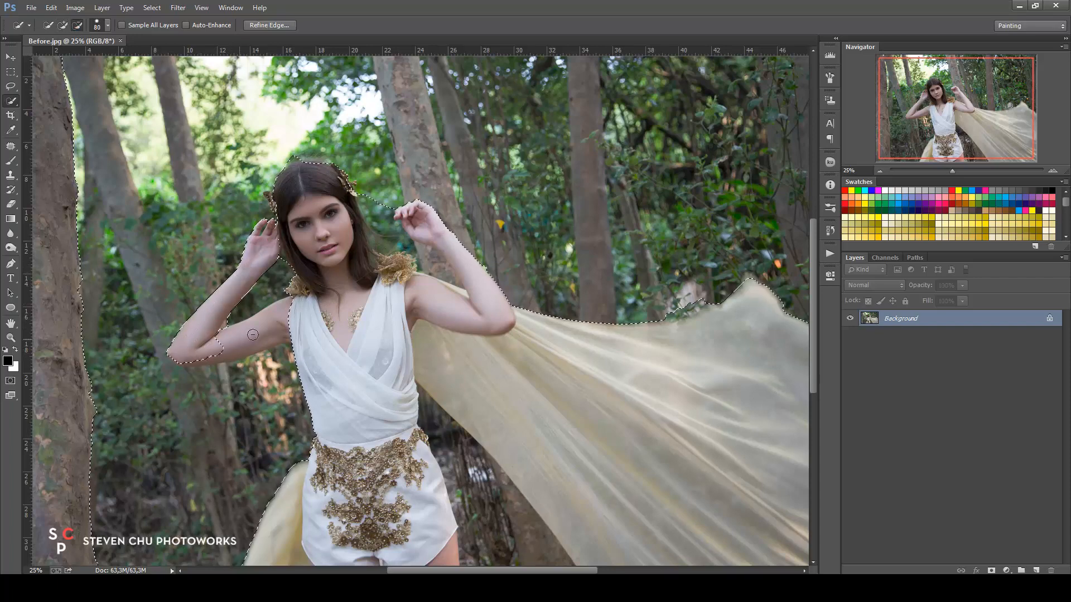
{"action": "left_click_drag", "start_coordinate": [253, 335], "coordinate": [274, 326]}
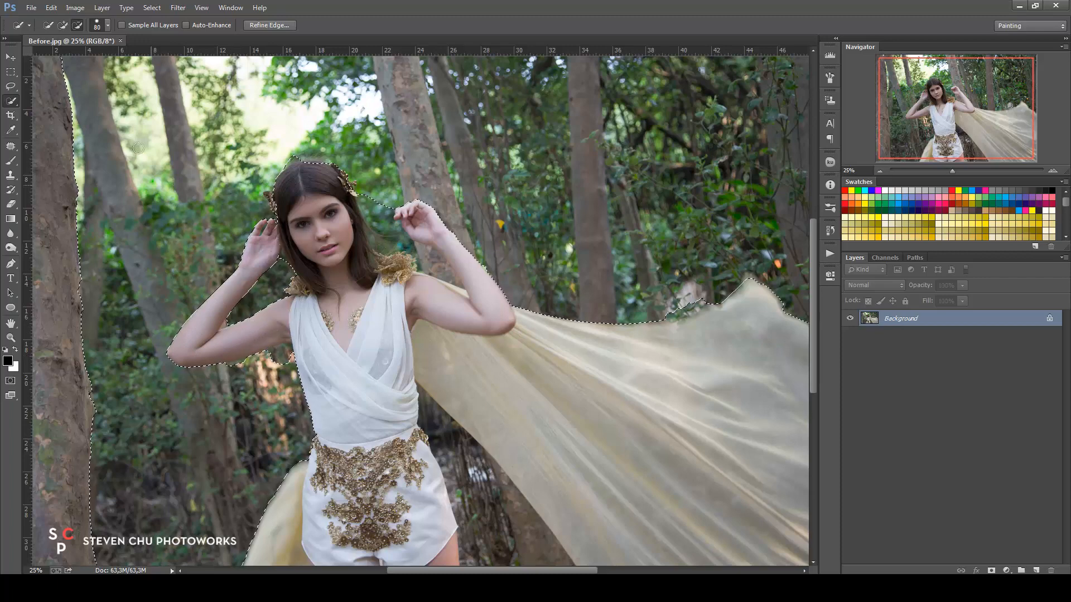
- Add the background gap between the hair and the other raised arm to the selection, excluding that hand and forearm
{"action": "left_click", "coordinate": [63, 25]}
{"action": "left_click", "coordinate": [78, 25]}
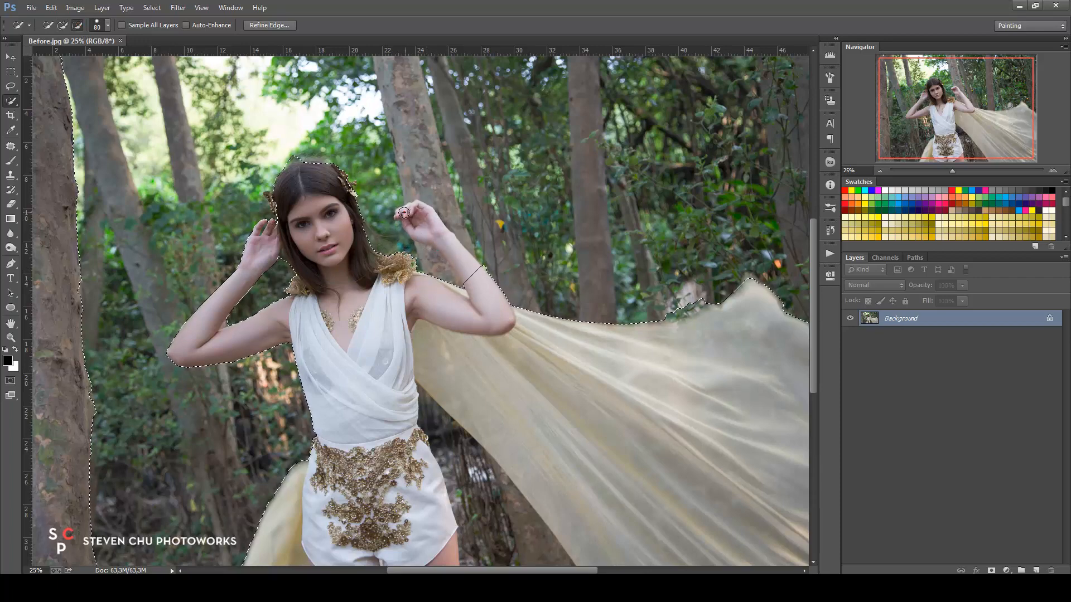
{"action": "mouse_move", "coordinate": [415, 212]}
{"action": "left_mouse_down"}
{"action": "mouse_move", "coordinate": [427, 237]}
{"action": "mouse_move", "coordinate": [464, 279]}
{"action": "left_mouse_up"}
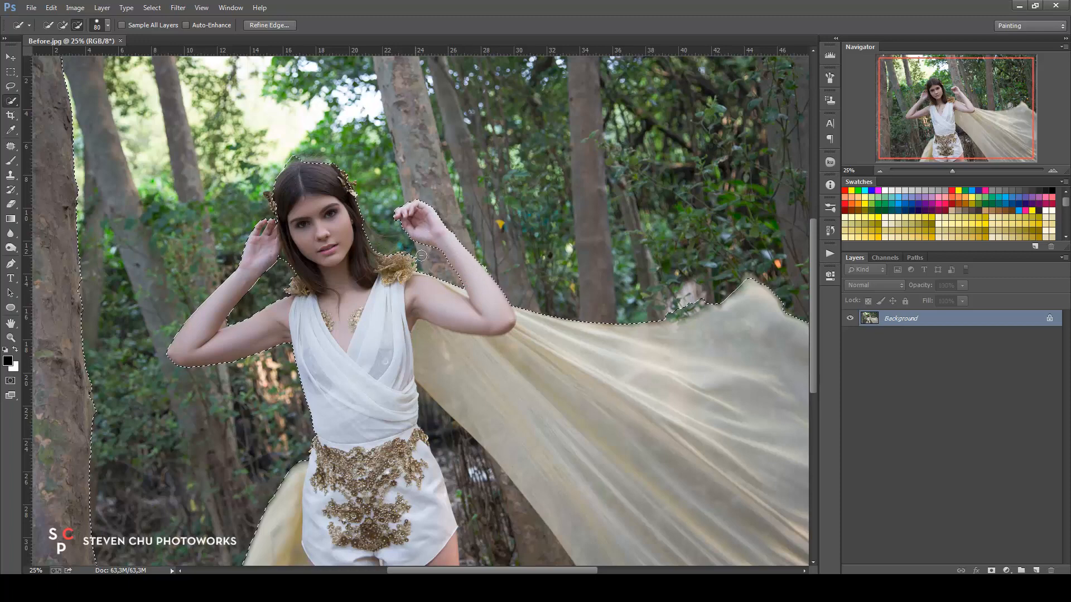
- Add the background between the model's shorts and the flowing fabric to the selection, excluding her leg
{"action": "left_click", "coordinate": [62, 25]}
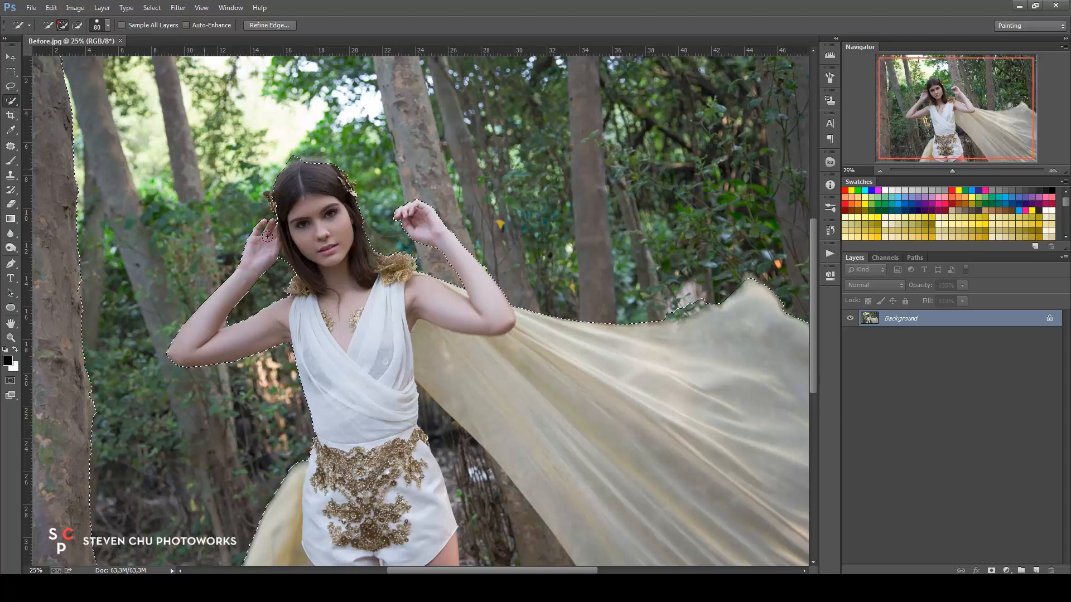
{"action": "key", "text": "space"}
{"action": "left_click_drag", "start_coordinate": [463, 493], "coordinate": [430, 393]}
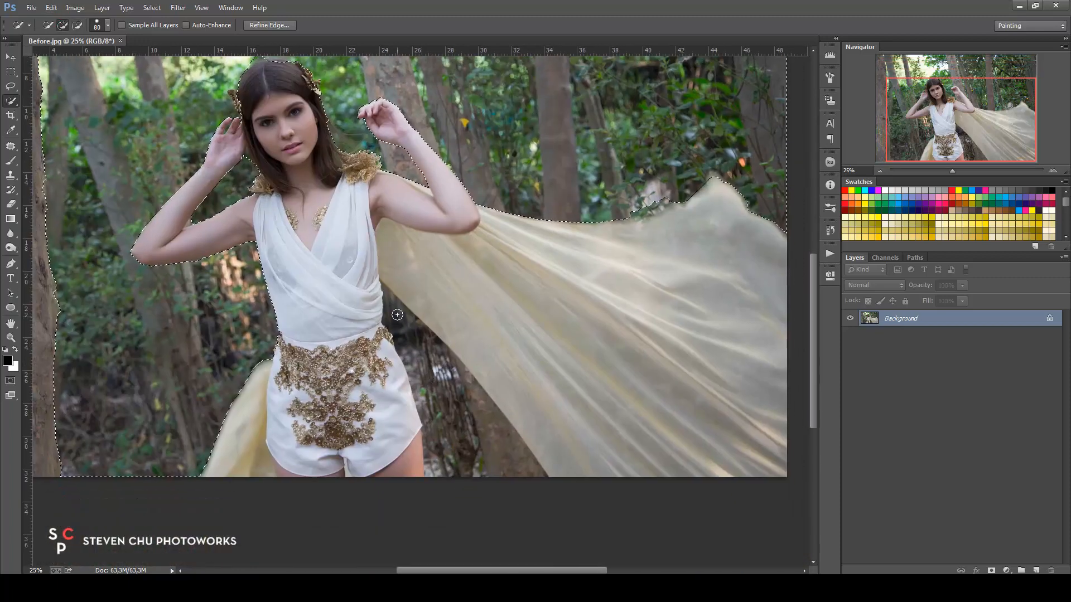
{"action": "left_click_drag", "start_coordinate": [400, 316], "coordinate": [470, 428]}
{"action": "left_click", "coordinate": [78, 25]}
{"action": "left_click_drag", "start_coordinate": [411, 444], "coordinate": [411, 469]}
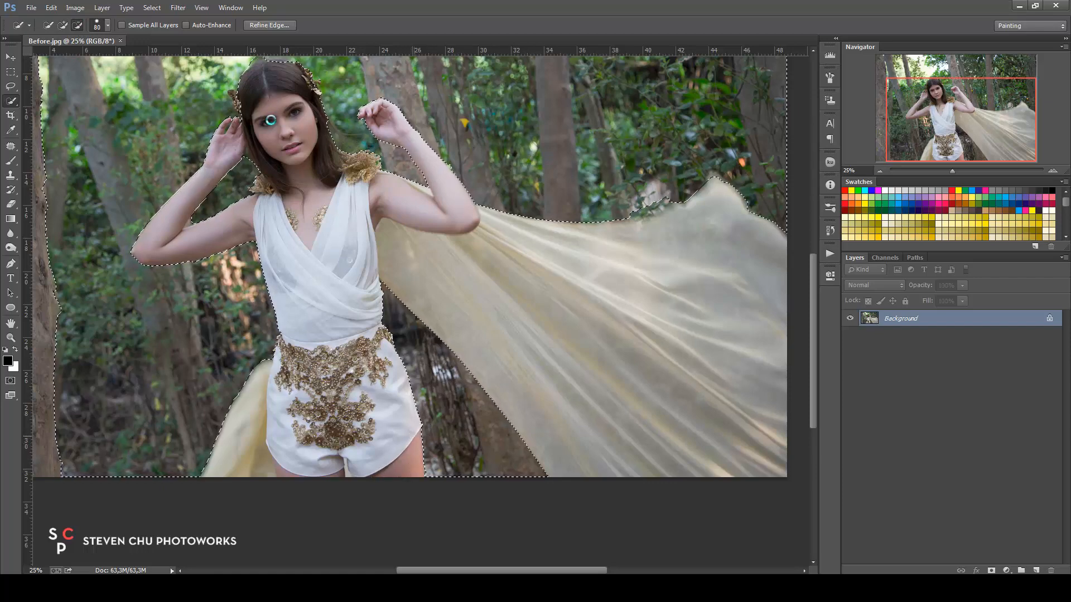
{"action": "left_click", "coordinate": [62, 26]}
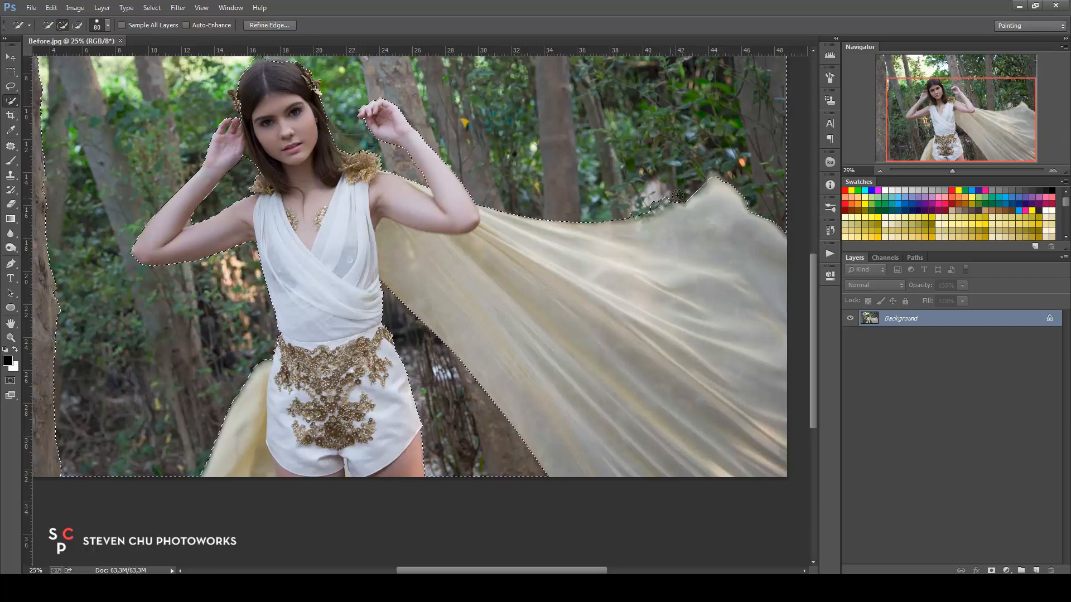
- Reduce the selection brush to 35 px and try to add the narrow background gap between the hair and the raised hand
{"action": "left_click", "coordinate": [650, 202], "text": "alt"}
{"action": "left_click_drag", "start_coordinate": [216, 164], "coordinate": [339, 211]}
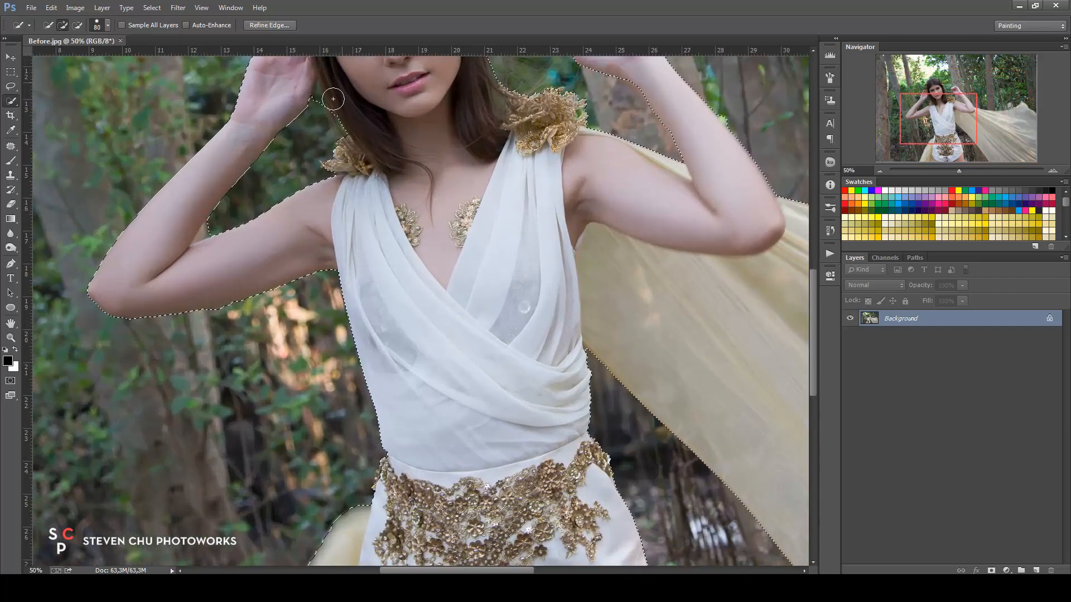
{"action": "key", "text": "bracketleft"}
{"action": "key", "text": "bracketleft"}
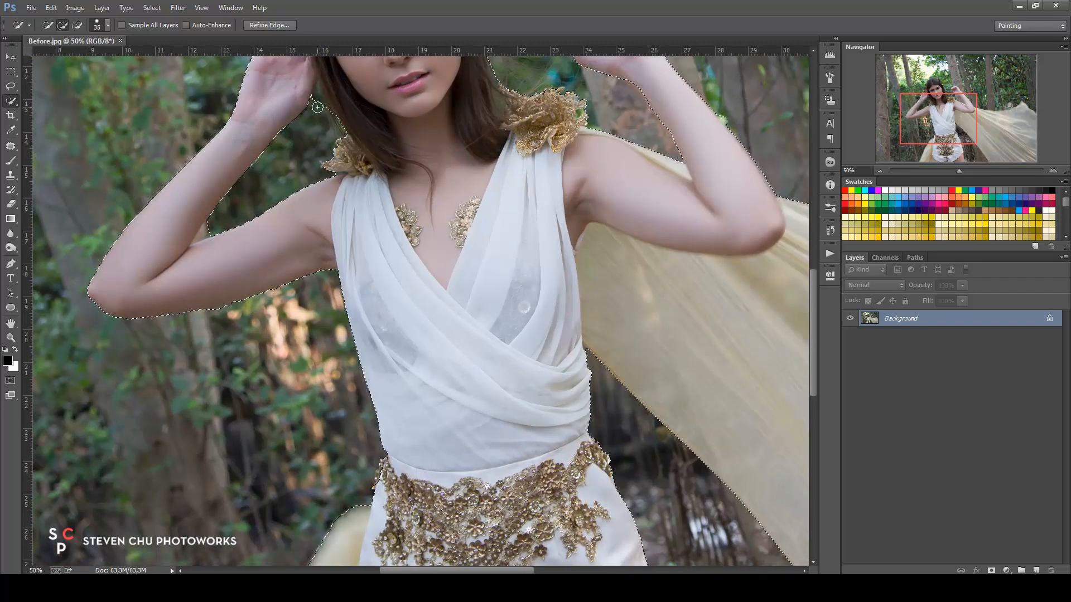
{"action": "left_click_drag", "start_coordinate": [401, 223], "coordinate": [326, 92]}
- Undo the spilled addition, retry the gap beside the hair with the selection brush at 9 px, and undo that attempt too
{"action": "key", "text": "bracketleft"}
{"action": "key", "text": "bracketleft"}
{"action": "key", "text": "bracketleft"}
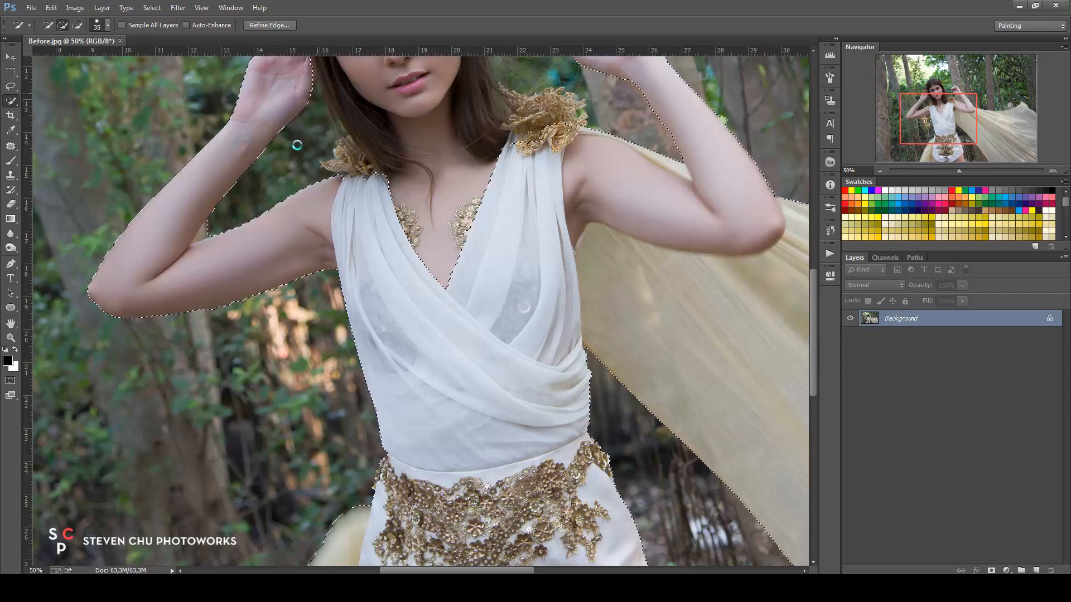
{"action": "mouse_move", "coordinate": [313, 134]}
{"action": "left_mouse_down"}
{"action": "mouse_move", "coordinate": [300, 246]}
{"action": "mouse_move", "coordinate": [402, 312]}
{"action": "left_mouse_up"}
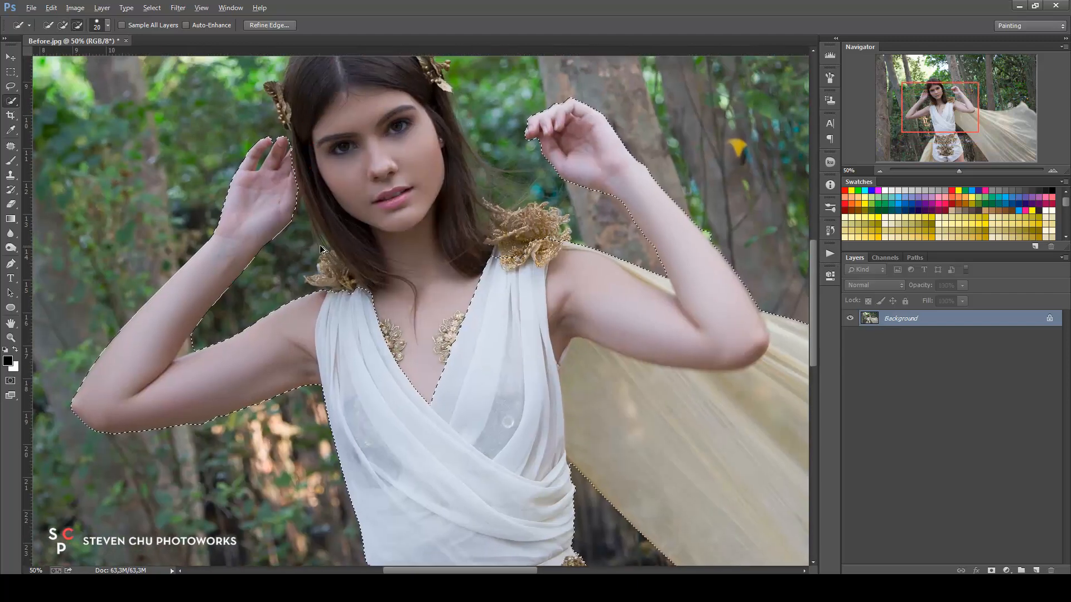
{"action": "key", "text": "ctrl+r"}
{"action": "key", "text": "bracketleft"}
{"action": "key", "text": "bracketleft"}
{"action": "key", "text": "bracketleft"}
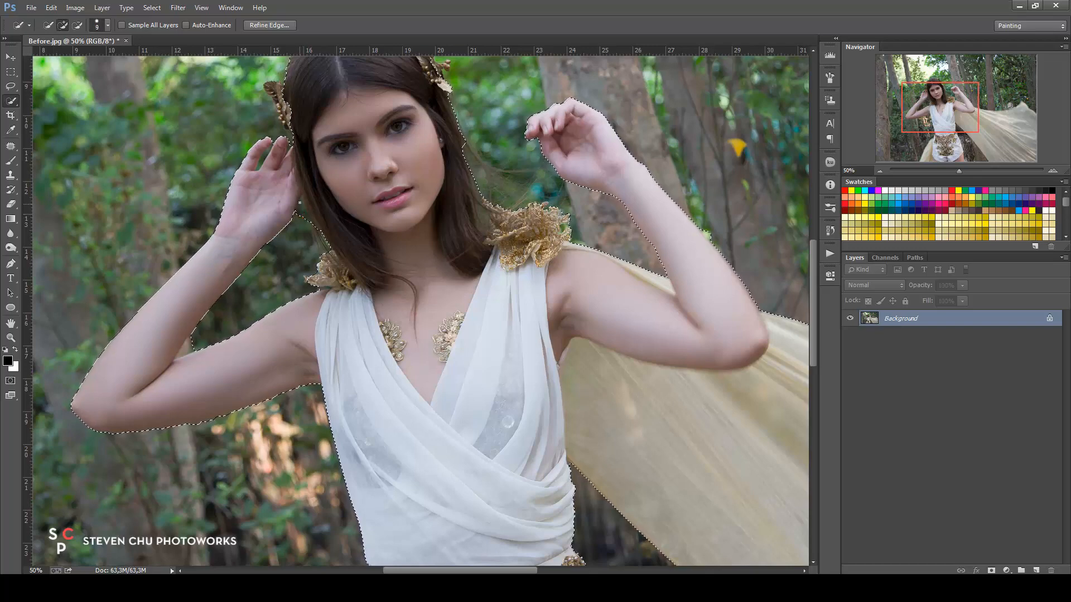
{"action": "left_click", "coordinate": [307, 212], "text": "alt"}
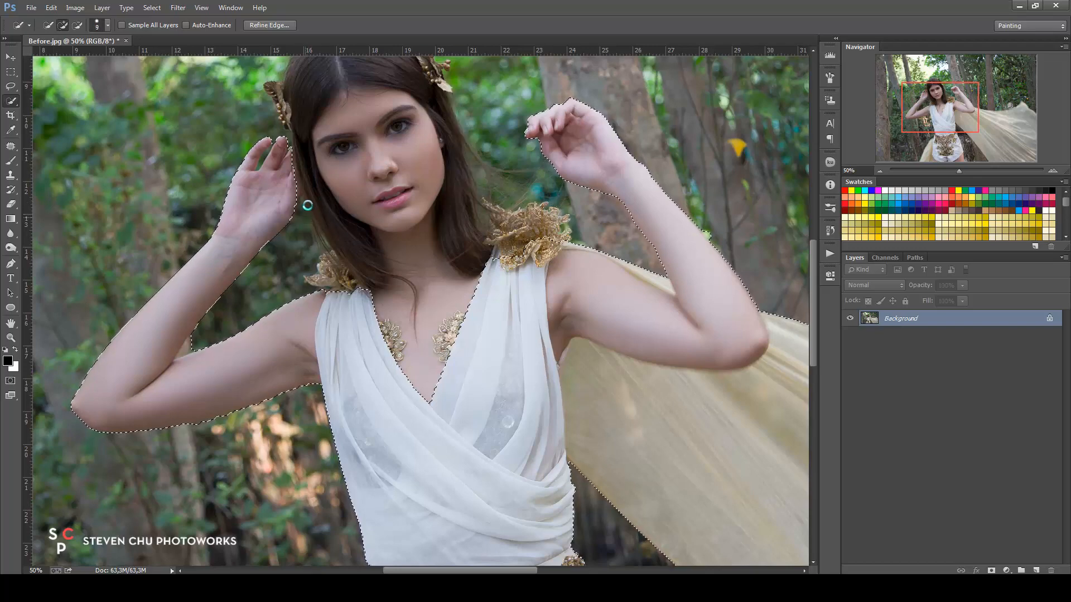
{"action": "key", "text": "ctrl+z"}
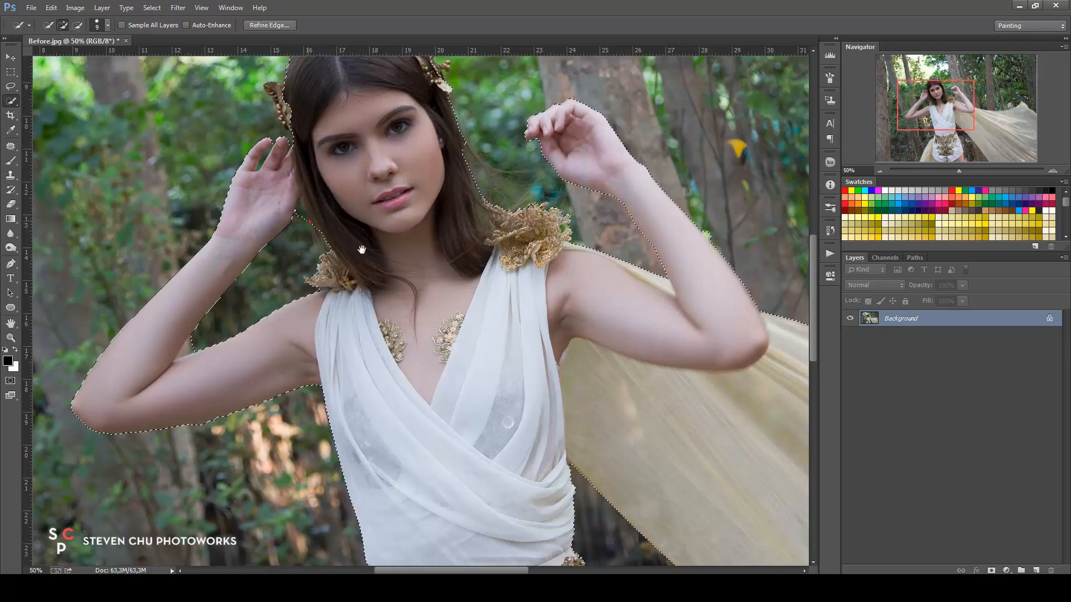
- Add the narrow background gap between the hair and the raised hand to the selection with the Lasso tool
{"action": "left_click_drag", "start_coordinate": [254, 189], "coordinate": [311, 222]}
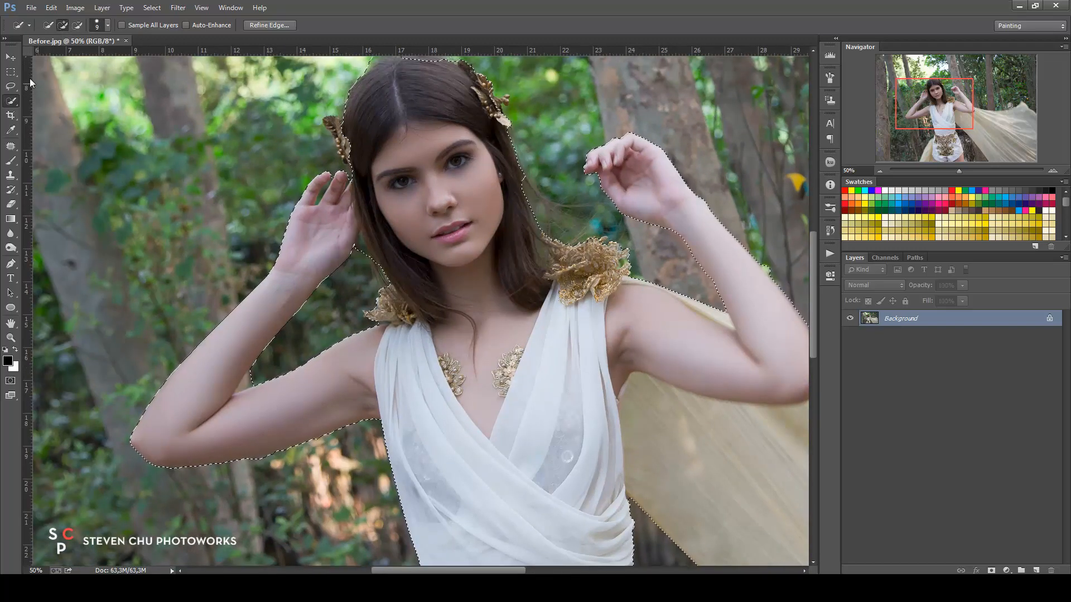
{"action": "left_click", "coordinate": [10, 85]}
{"action": "left_click", "coordinate": [43, 86]}
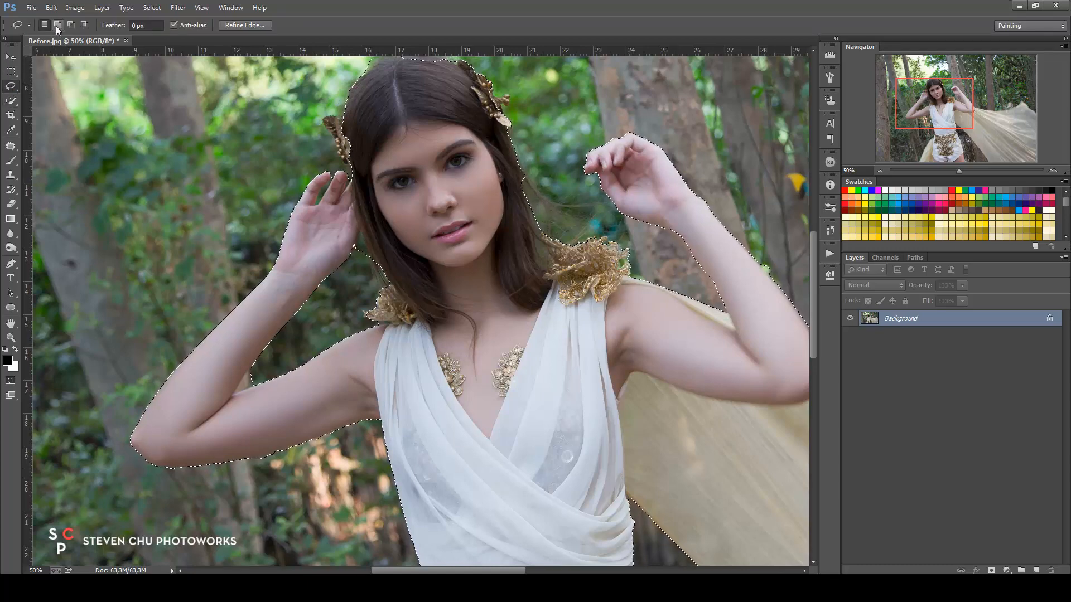
{"action": "left_click", "coordinate": [56, 26]}
{"action": "mouse_move", "coordinate": [354, 246]}
{"action": "left_mouse_down"}
{"action": "mouse_move", "coordinate": [360, 254]}
{"action": "mouse_move", "coordinate": [367, 234]}
{"action": "mouse_move", "coordinate": [369, 286]}
{"action": "mouse_move", "coordinate": [356, 267]}
{"action": "mouse_move", "coordinate": [377, 228]}
{"action": "left_mouse_up"}
- Subtract the stray bits at the fingertips, both golden hair ornaments and the other raised forearm from the selection with the Lasso tool
{"action": "left_click", "coordinate": [72, 25]}
{"action": "mouse_move", "coordinate": [339, 189]}
{"action": "left_mouse_down"}
{"action": "mouse_move", "coordinate": [349, 187]}
{"action": "mouse_move", "coordinate": [341, 178]}
{"action": "mouse_move", "coordinate": [338, 189]}
{"action": "mouse_move", "coordinate": [357, 184]}
{"action": "mouse_move", "coordinate": [315, 178]}
{"action": "mouse_move", "coordinate": [353, 195]}
{"action": "mouse_move", "coordinate": [364, 161]}
{"action": "mouse_move", "coordinate": [351, 169]}
{"action": "mouse_move", "coordinate": [351, 192]}
{"action": "mouse_move", "coordinate": [369, 178]}
{"action": "left_mouse_up"}
{"action": "left_click", "coordinate": [57, 25]}
{"action": "left_click", "coordinate": [70, 25]}
{"action": "mouse_move", "coordinate": [343, 121]}
{"action": "left_mouse_down"}
{"action": "mouse_move", "coordinate": [323, 120]}
{"action": "mouse_move", "coordinate": [356, 166]}
{"action": "mouse_move", "coordinate": [345, 124]}
{"action": "left_mouse_up"}
{"action": "left_click_drag", "start_coordinate": [494, 89], "coordinate": [508, 104]}
{"action": "mouse_move", "coordinate": [667, 230]}
{"action": "left_mouse_down"}
{"action": "mouse_move", "coordinate": [710, 279]}
{"action": "mouse_move", "coordinate": [734, 280]}
{"action": "mouse_move", "coordinate": [705, 234]}
{"action": "mouse_move", "coordinate": [668, 230]}
{"action": "left_mouse_up"}
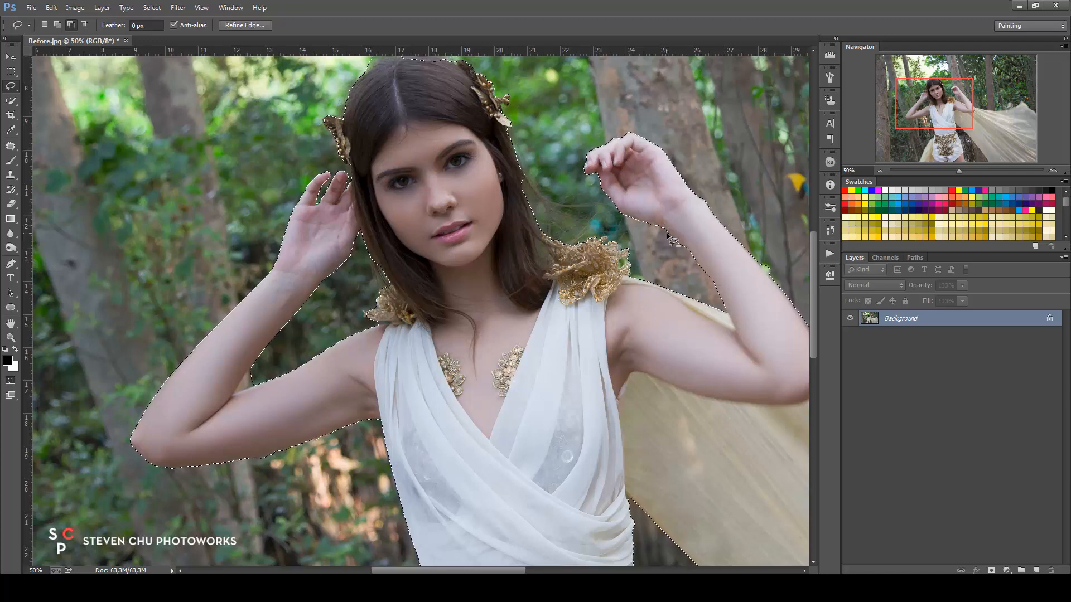
{"action": "left_click", "coordinate": [565, 226]}
- Copy the selected background to a new layer and check the cut-out by briefly hiding the Background layer
{"action": "key", "text": "ctrl+minus"}
{"action": "key", "text": "ctrl+minus"}
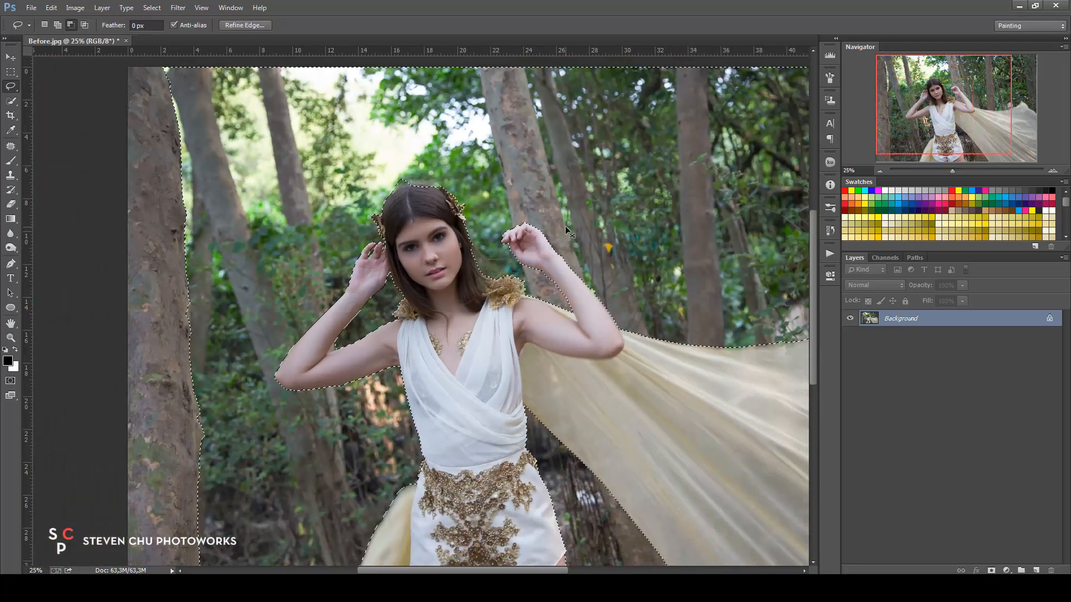
{"action": "key", "text": "ctrl+minus"}
{"action": "key", "text": "ctrl+z"}
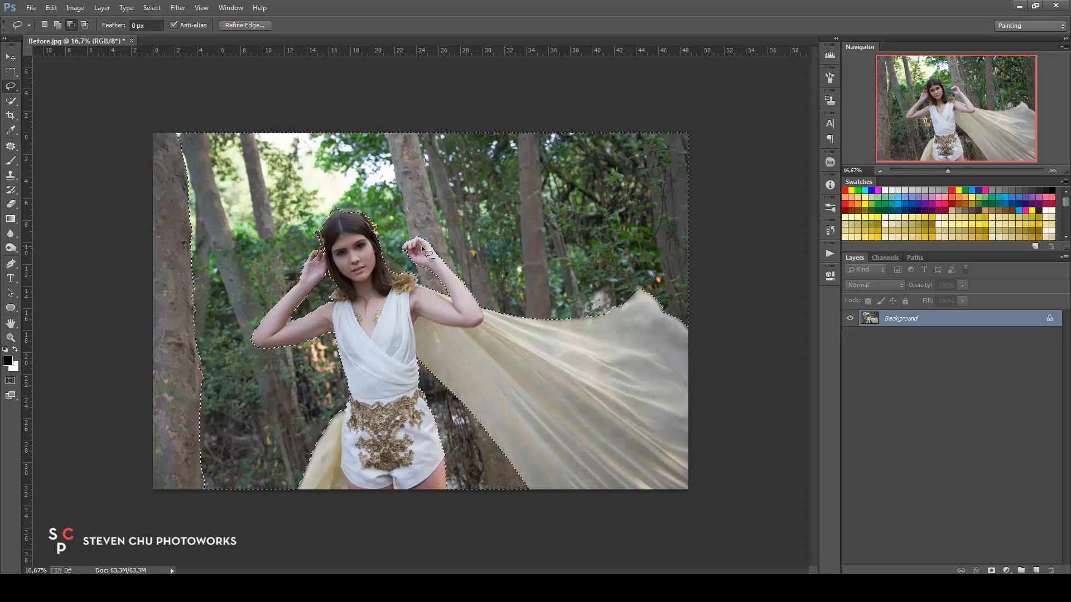
{"action": "key", "text": "ctrl+j"}
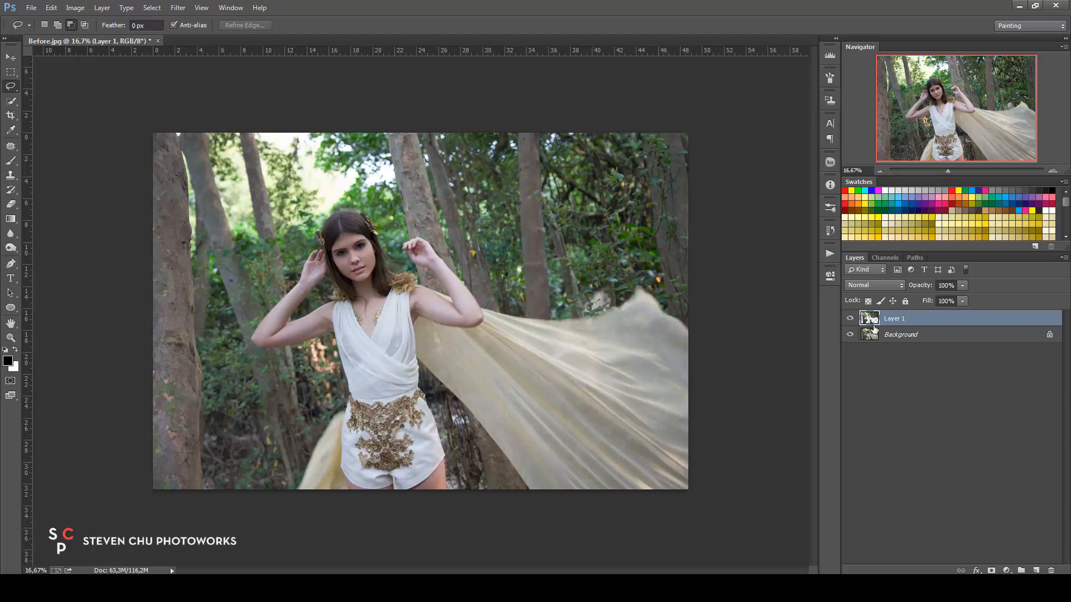
{"action": "left_click", "coordinate": [10, 57]}
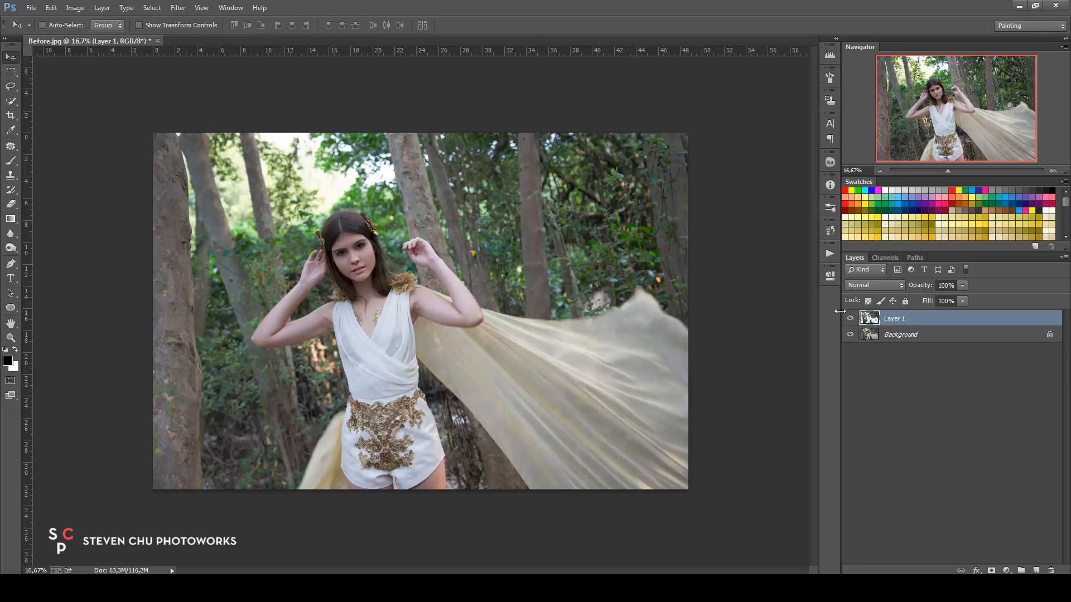
{"action": "left_click", "coordinate": [850, 335]}
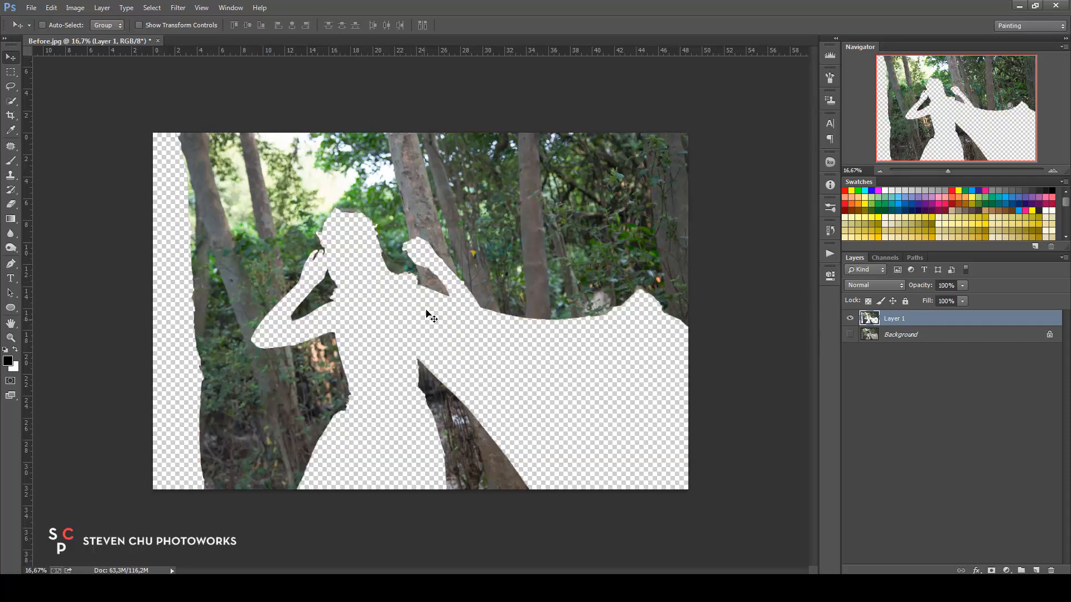
{"action": "left_click", "coordinate": [851, 334]}
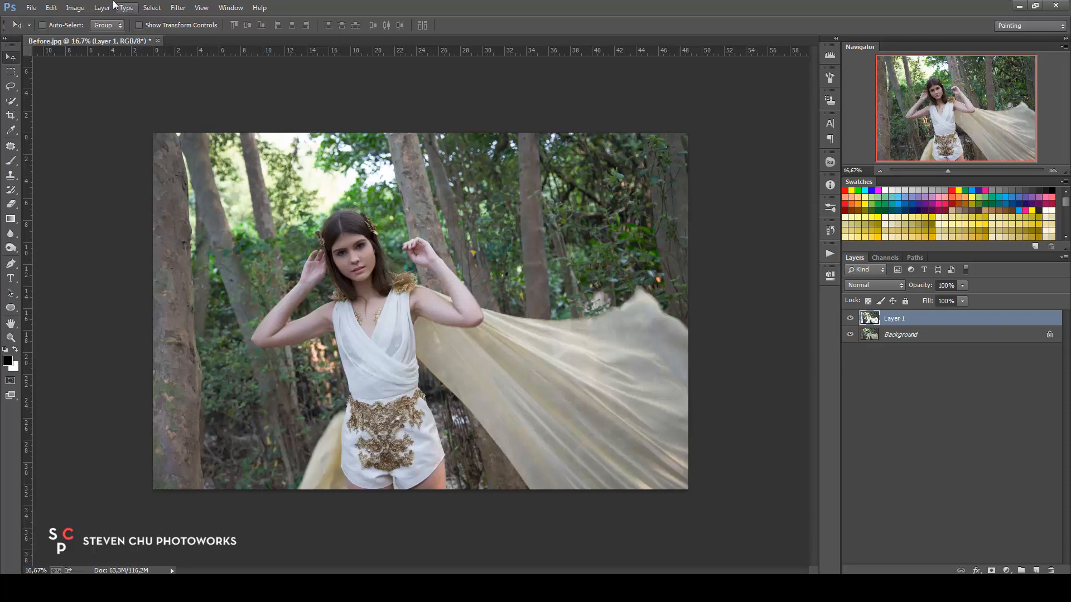
- Start a Lens Blur on the copied background layer and set the Blur Focal Distance to 152
{"action": "left_click", "coordinate": [177, 9]}
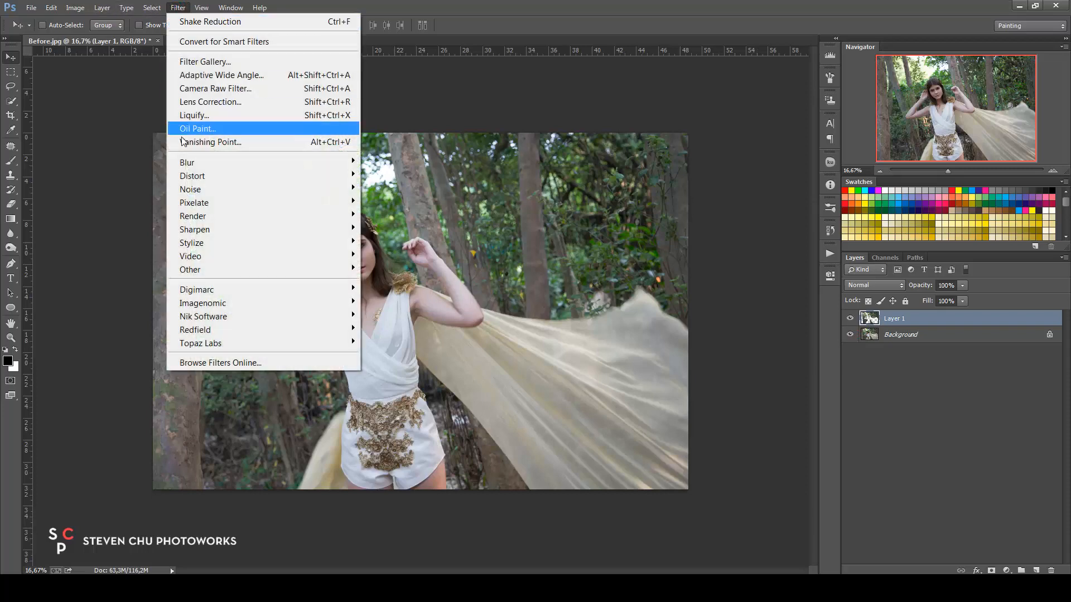
{"action": "mouse_move", "coordinate": [191, 165]}
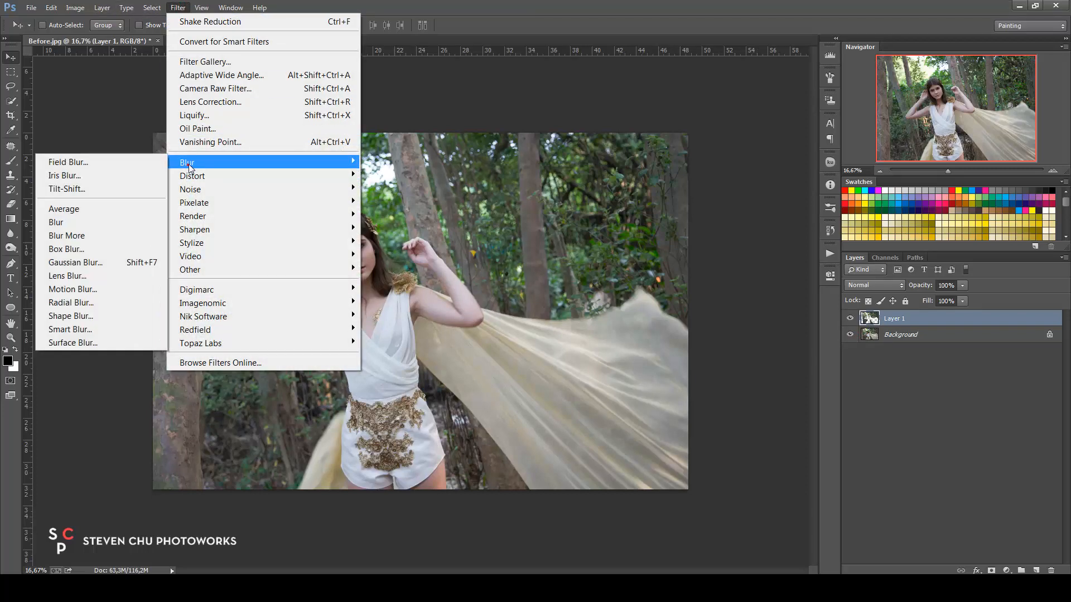
{"action": "left_click", "coordinate": [84, 277]}
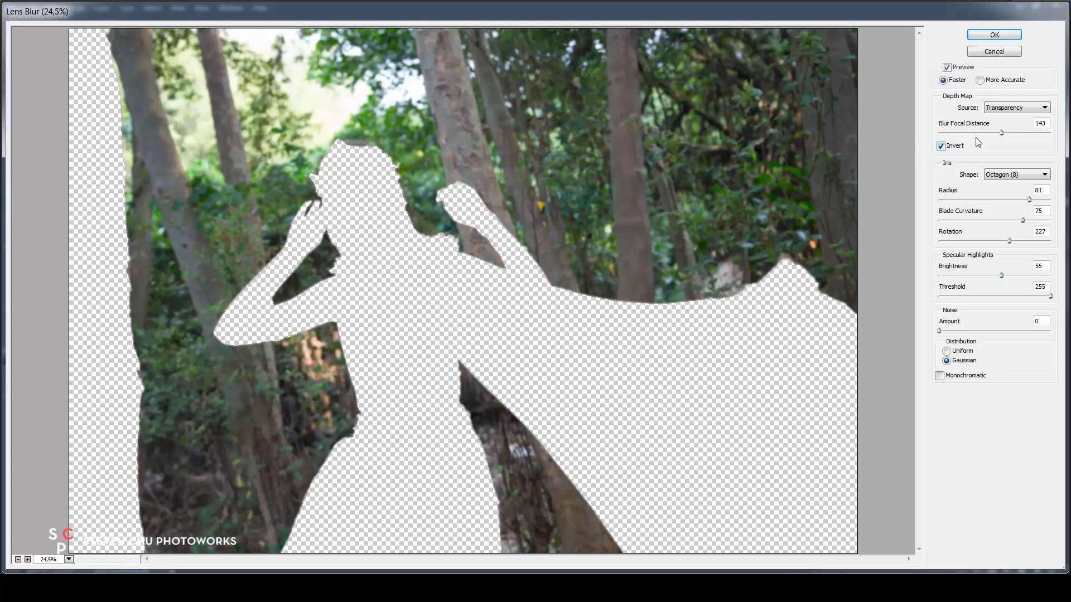
{"action": "left_click_drag", "start_coordinate": [999, 132], "coordinate": [1007, 138]}
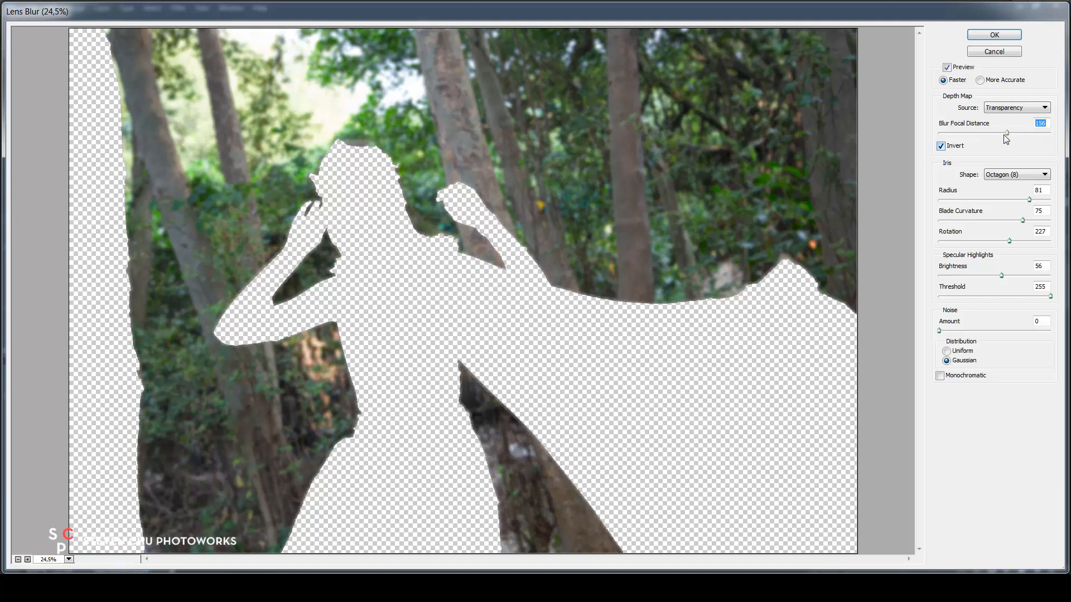
{"action": "left_click_drag", "start_coordinate": [1007, 139], "coordinate": [1005, 139]}
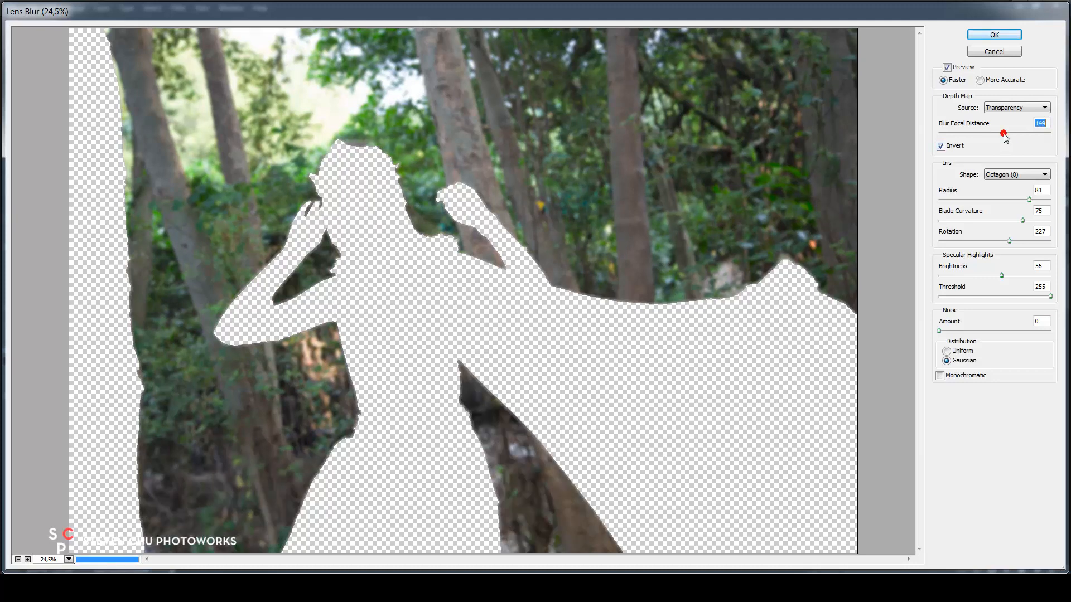
{"action": "left_click_drag", "start_coordinate": [1007, 135], "coordinate": [1007, 134]}
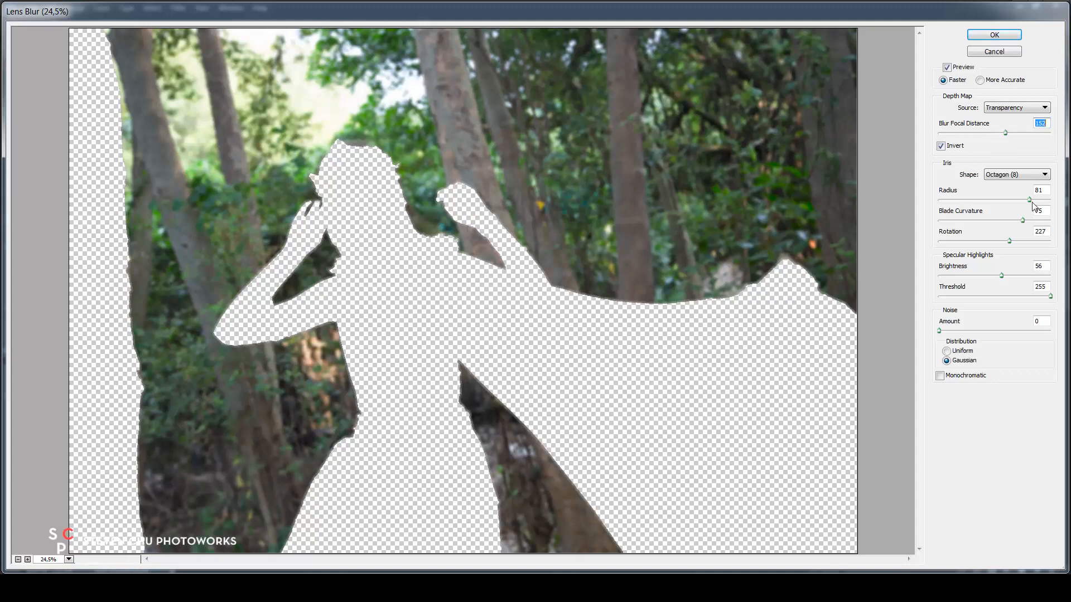
- Try different iris Radius values for the Lens Blur and settle on 90
{"action": "left_click_drag", "start_coordinate": [1031, 199], "coordinate": [1018, 201]}
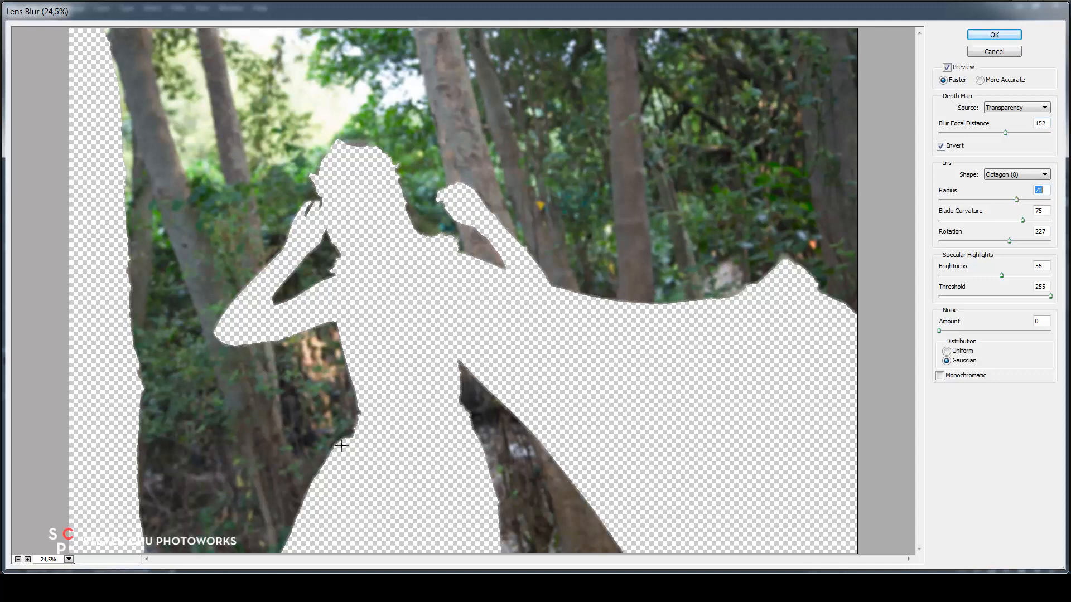
{"action": "left_click", "coordinate": [1031, 201]}
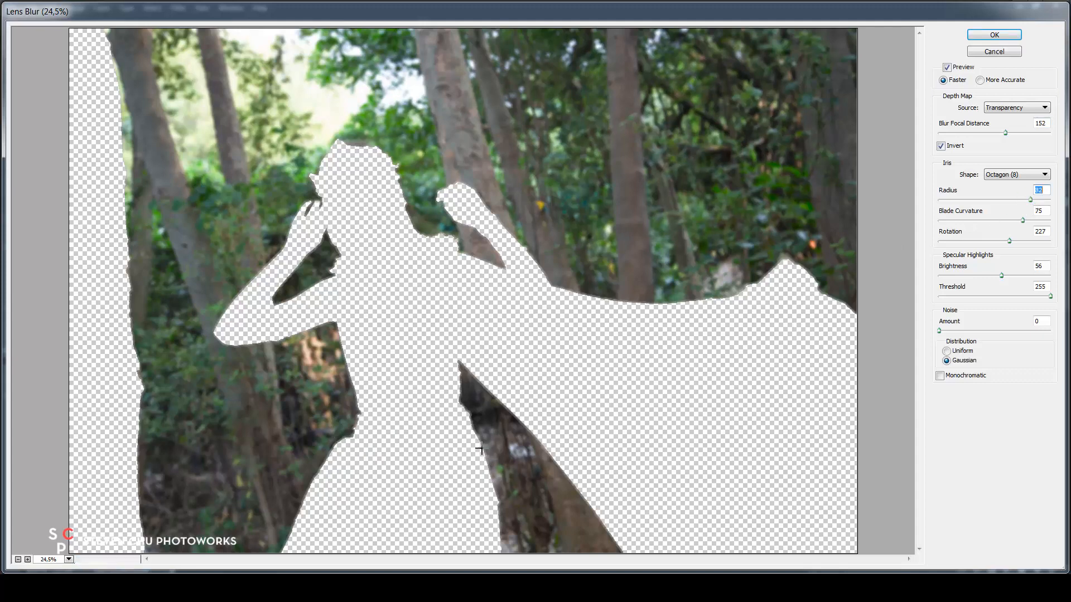
{"action": "left_click", "coordinate": [1039, 200]}
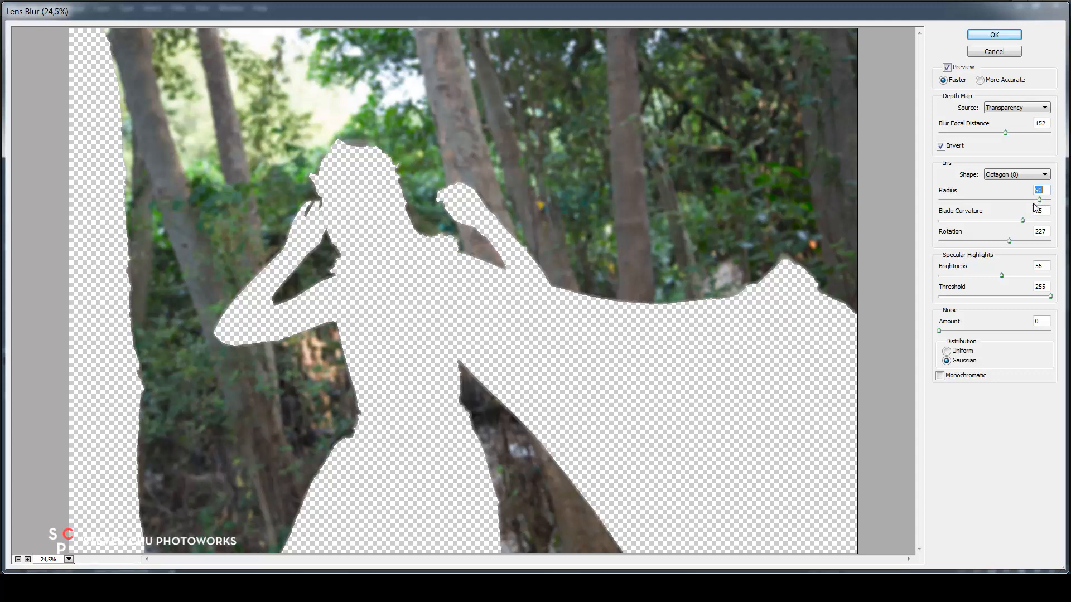
- Adjust the iris Blade Curvature, raise the Rotation slightly, and apply the Lens Blur to the background layer
{"action": "left_click", "coordinate": [1013, 221]}
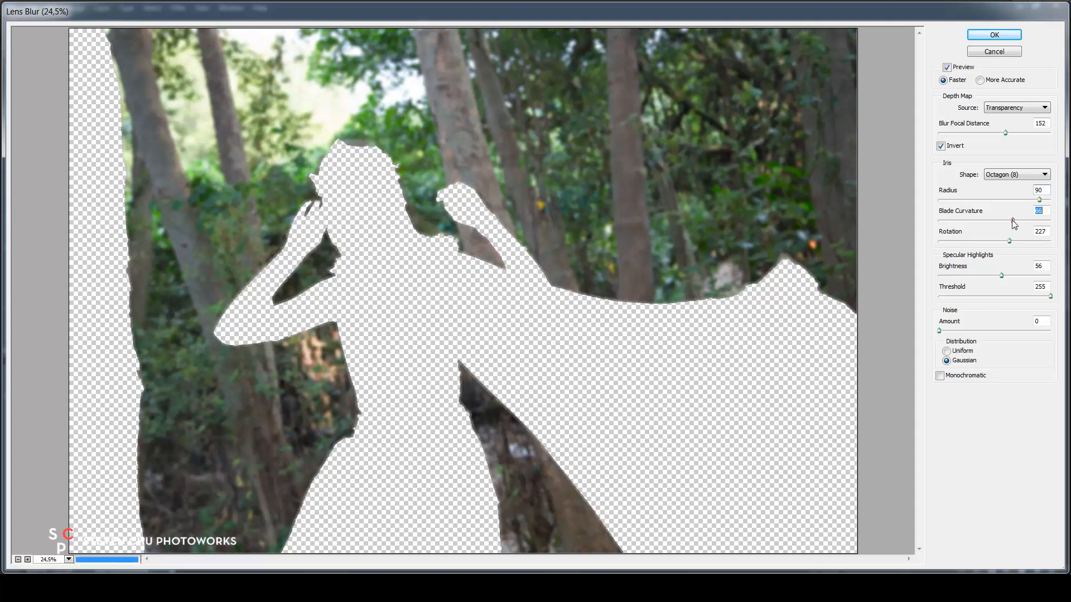
{"action": "left_click_drag", "start_coordinate": [1014, 223], "coordinate": [980, 224]}
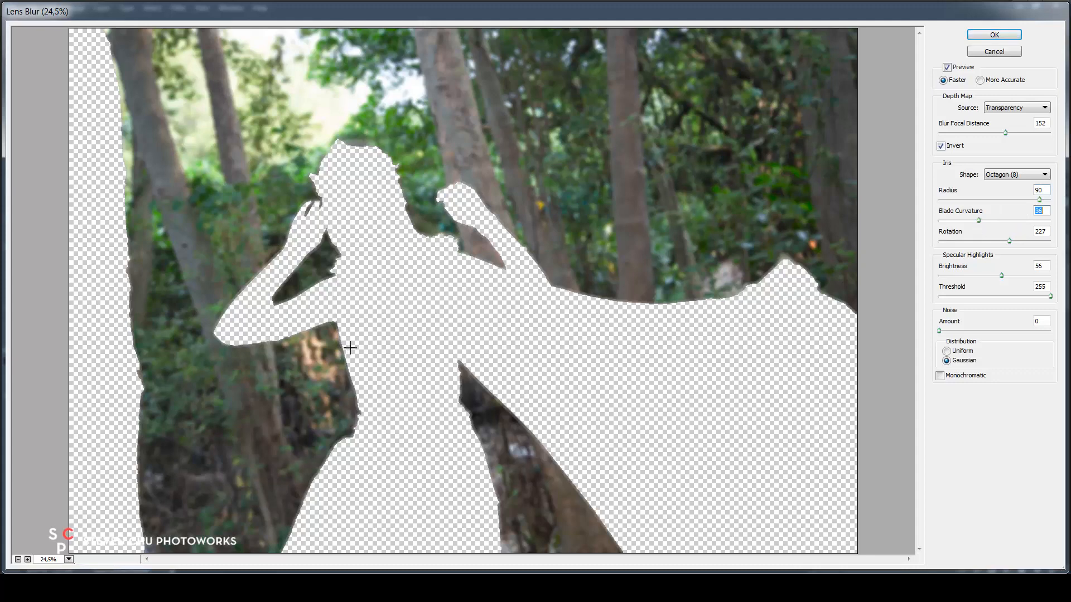
{"action": "left_click", "coordinate": [1016, 220]}
{"action": "left_click_drag", "start_coordinate": [1010, 240], "coordinate": [1019, 239]}
{"action": "key", "text": "Return"}
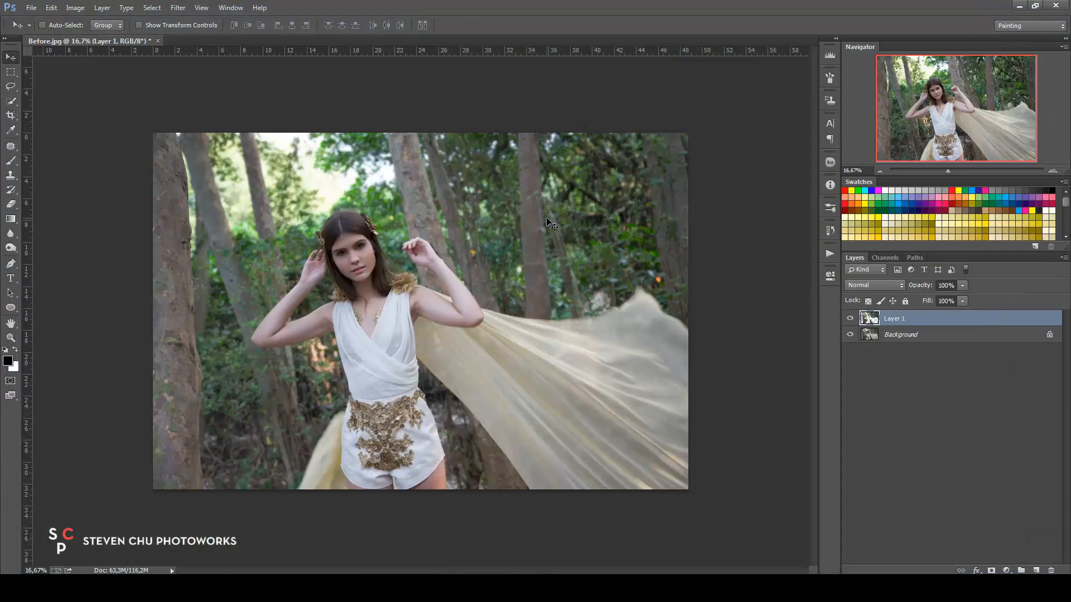
- Compare the image before and after the blur by hiding and showing the blurred layer
{"action": "key", "text": "ctrl+plus"}
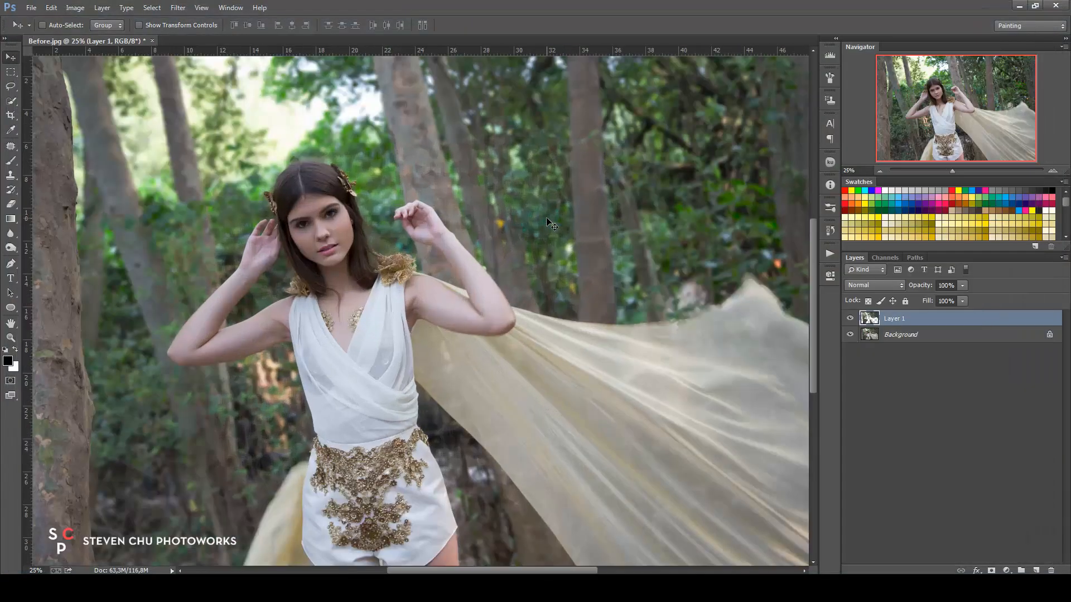
{"action": "left_click", "coordinate": [850, 319]}
{"action": "left_click", "coordinate": [850, 319]}
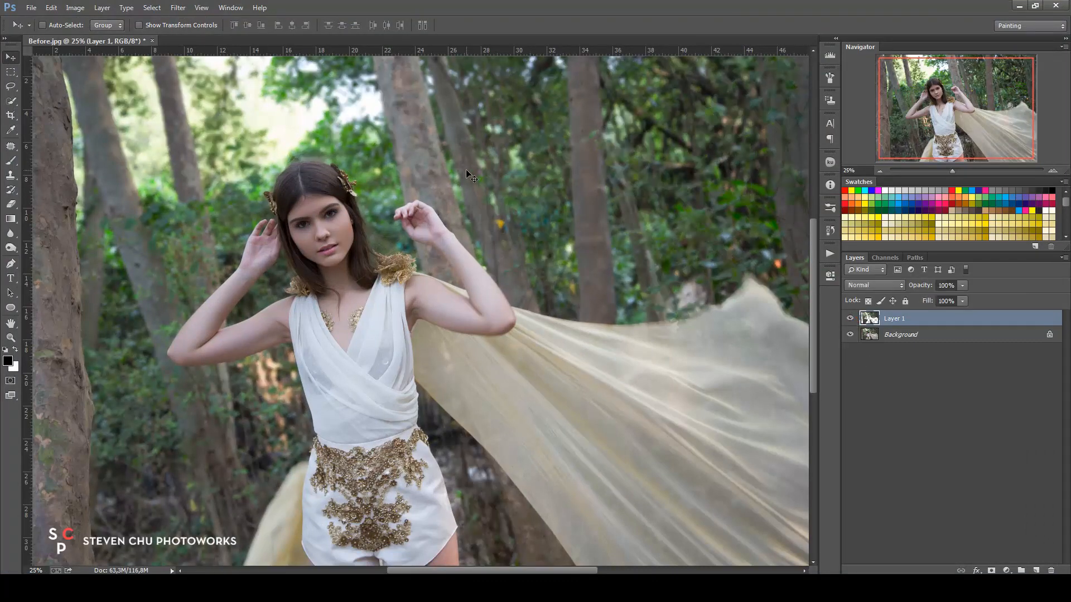
{"action": "key", "text": "ctrl+minus"}
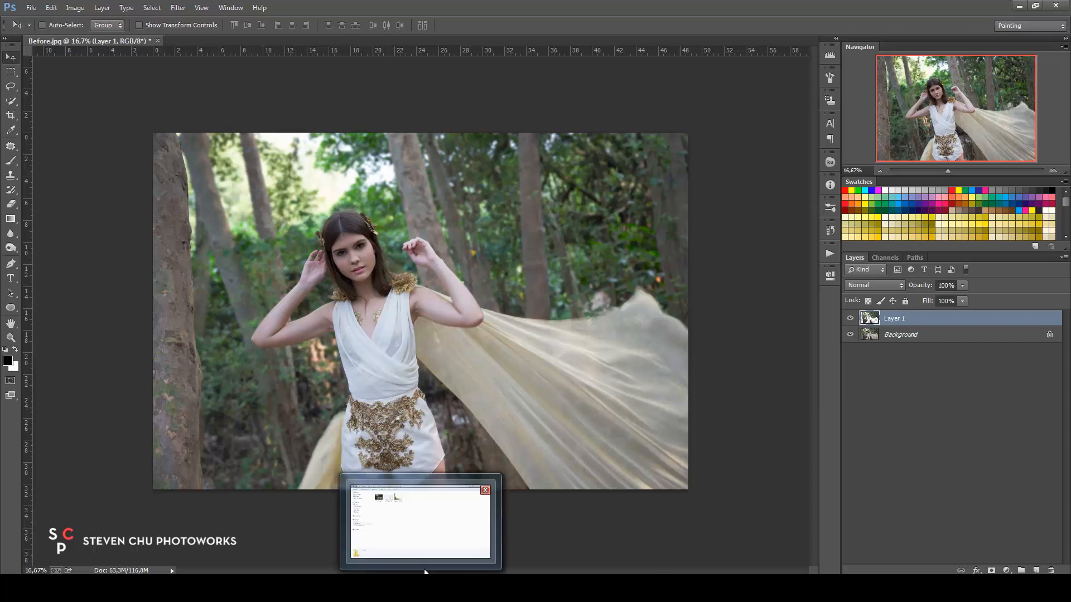
- Open the foliage image daun palsu.png from the Stok Foto folder and float it in its own window over the portrait
{"action": "left_click", "coordinate": [31, 7]}
{"action": "left_click", "coordinate": [40, 35]}
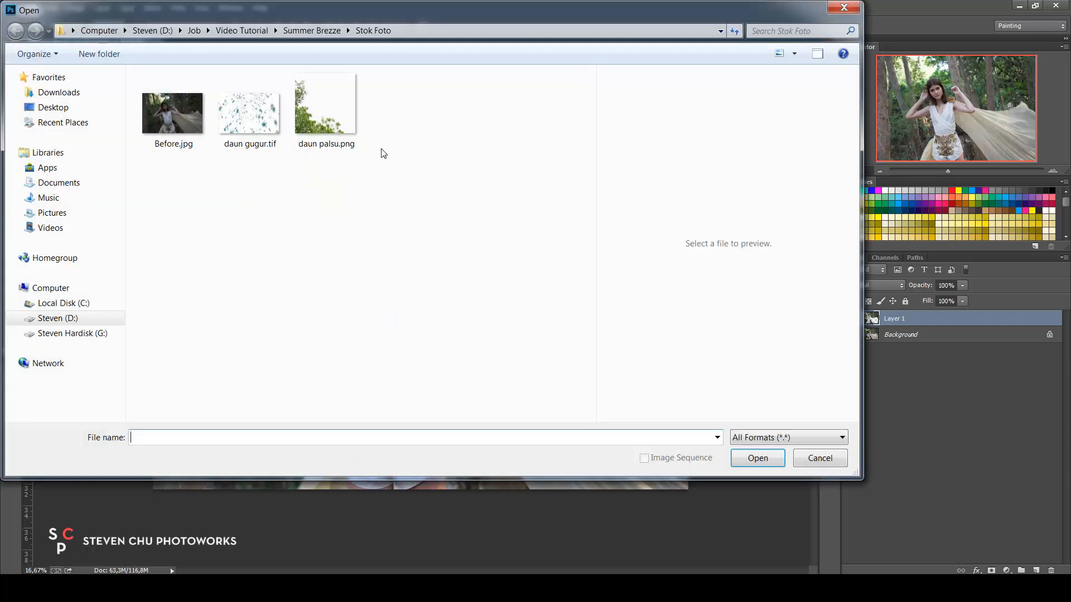
{"action": "left_click", "coordinate": [310, 129]}
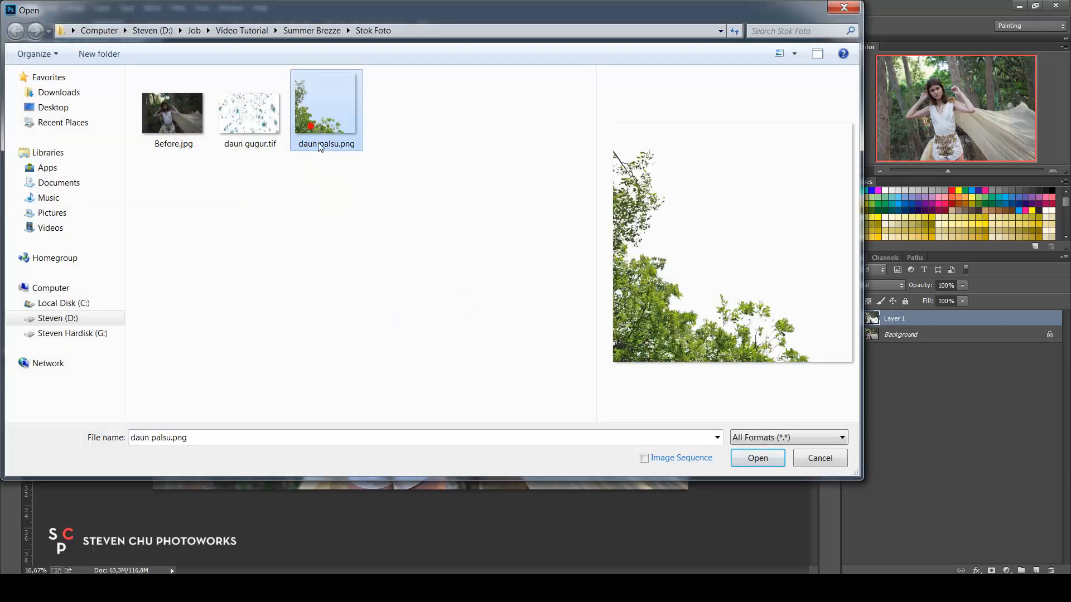
{"action": "left_click", "coordinate": [753, 458]}
{"action": "left_click_drag", "start_coordinate": [216, 39], "coordinate": [172, 290]}
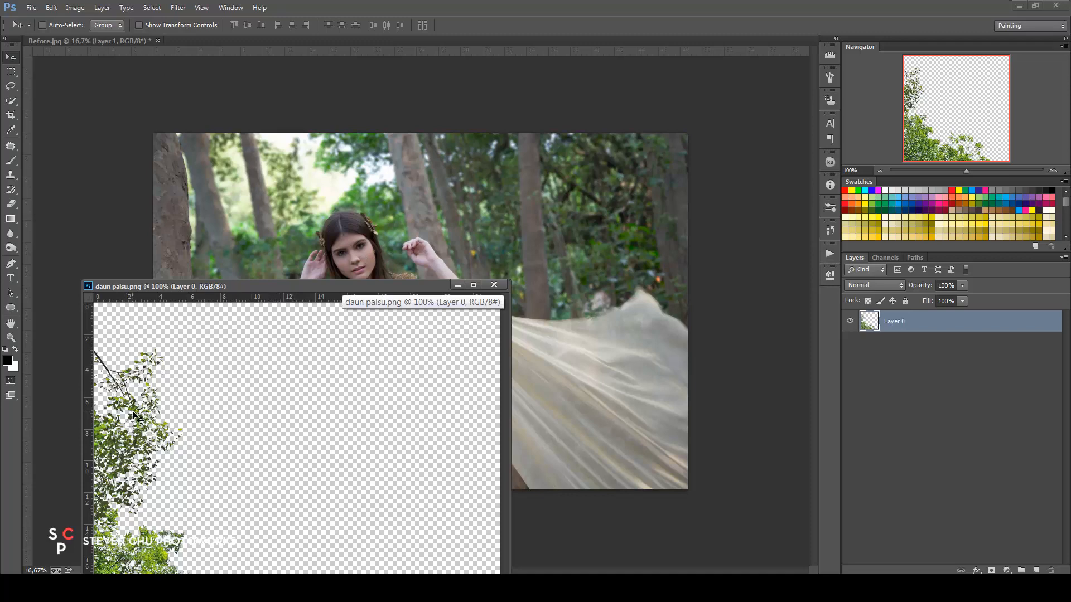
- Copy the green foliage from daun palsu.png into Before.jpg as a new layer above the blurred background
{"action": "left_click_drag", "start_coordinate": [133, 415], "coordinate": [162, 386]}
{"action": "left_click_drag", "start_coordinate": [263, 287], "coordinate": [409, 98]}
{"action": "left_click_drag", "start_coordinate": [287, 223], "coordinate": [309, 220]}
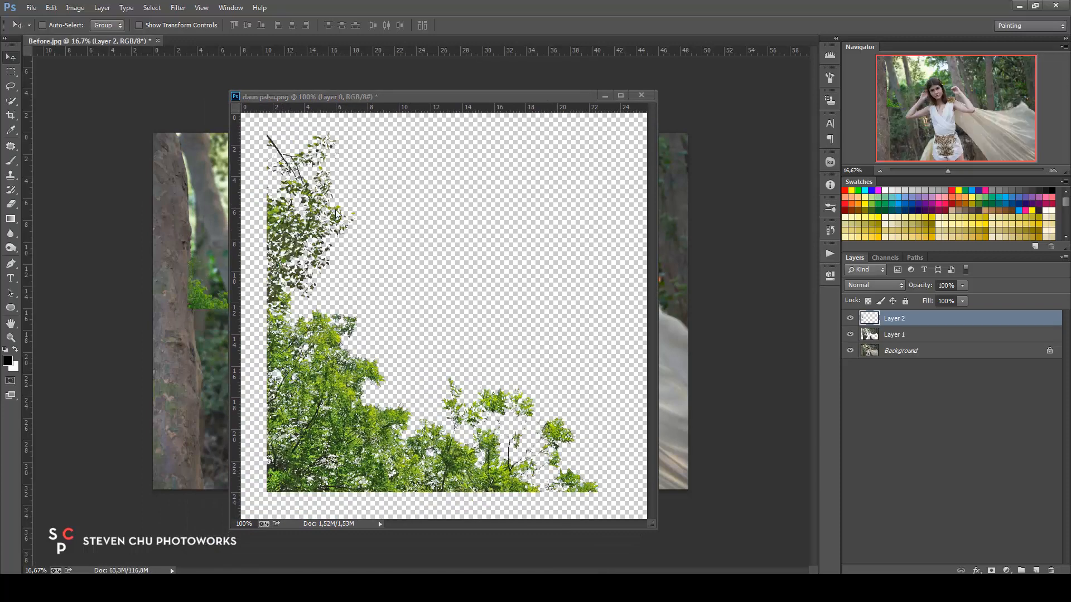
- Close daun palsu.png without saving its changes and move the pasted foliage beside the model's bent elbow
{"action": "left_click", "coordinate": [642, 95]}
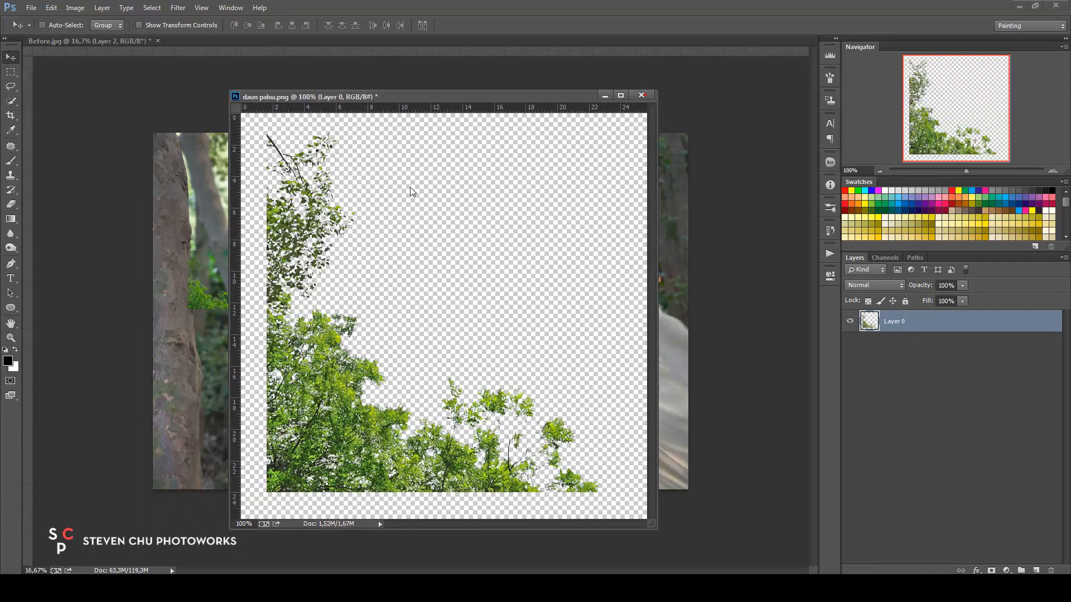
{"action": "left_click", "coordinate": [536, 222]}
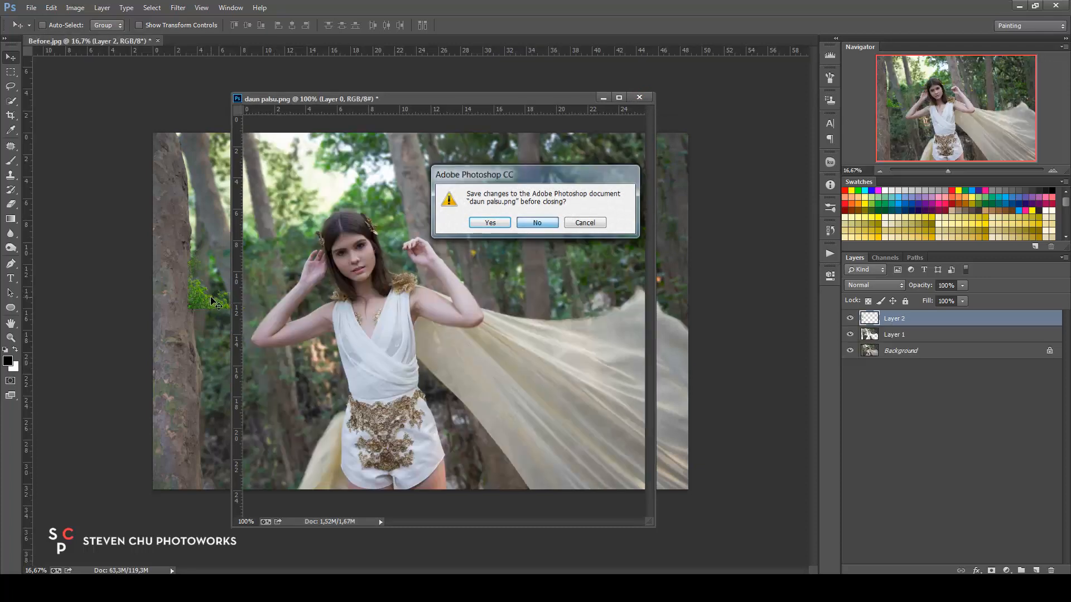
{"action": "left_click_drag", "start_coordinate": [206, 296], "coordinate": [237, 336]}
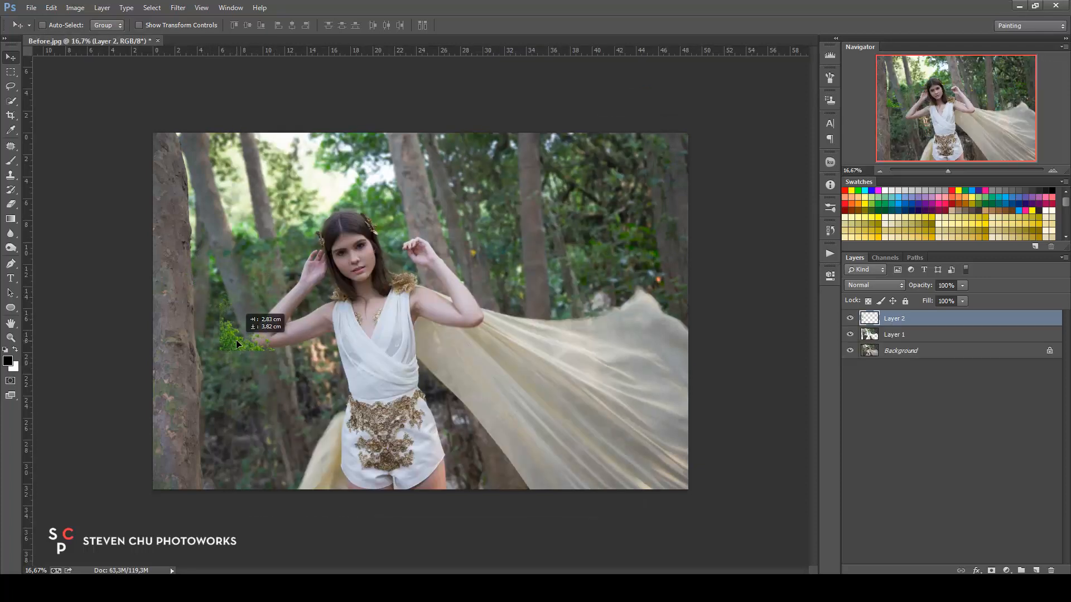
- Scale the foliage layer up to about 526%, tilt it about -0.5°, and place it over the photo's lower-left corner
{"action": "left_click", "coordinate": [51, 7]}
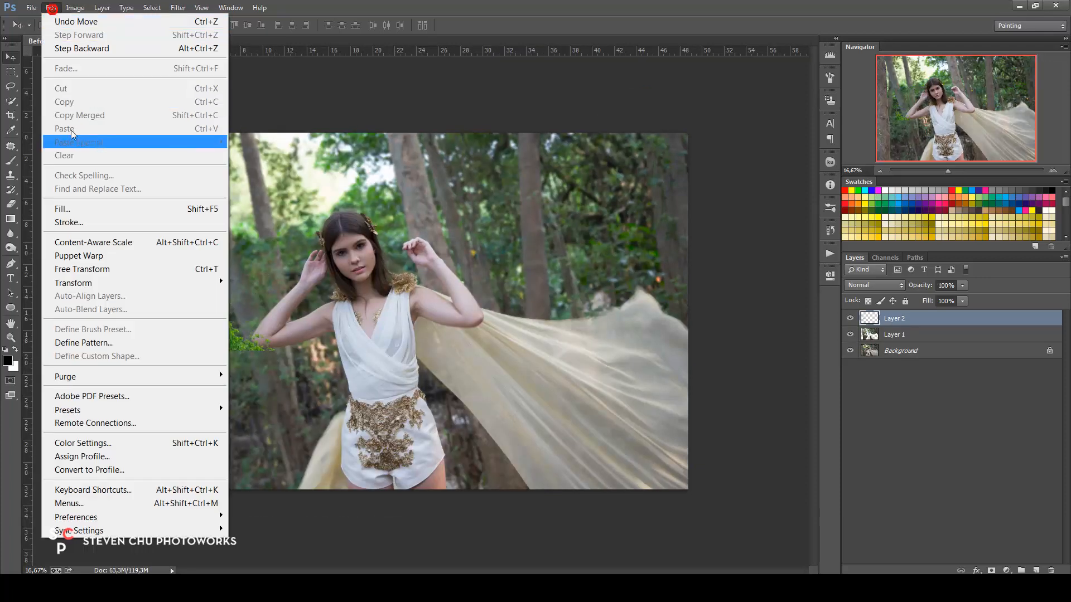
{"action": "mouse_move", "coordinate": [74, 7]}
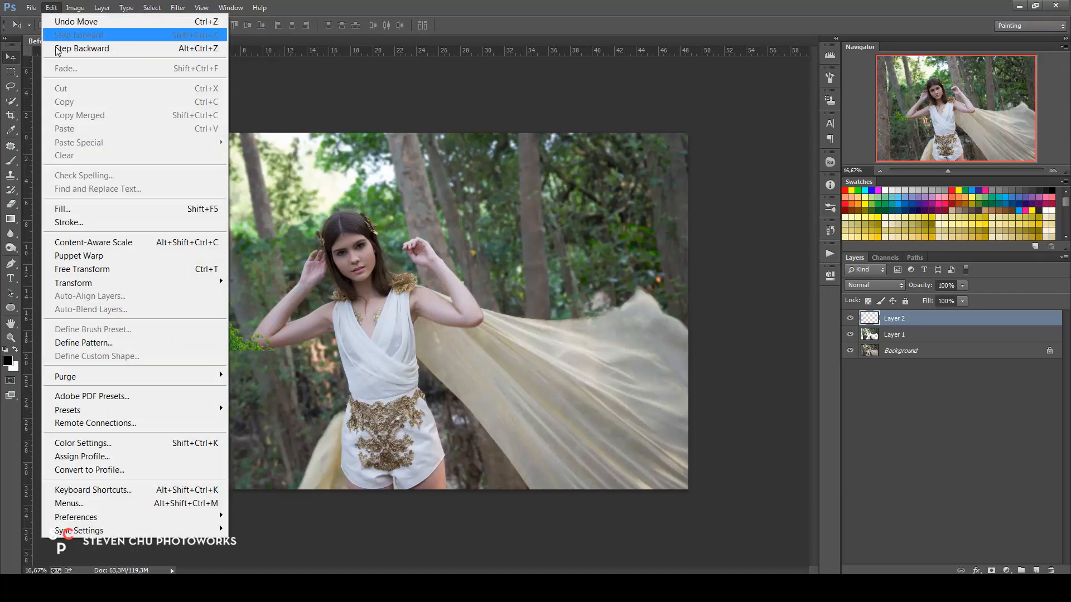
{"action": "left_click", "coordinate": [85, 270]}
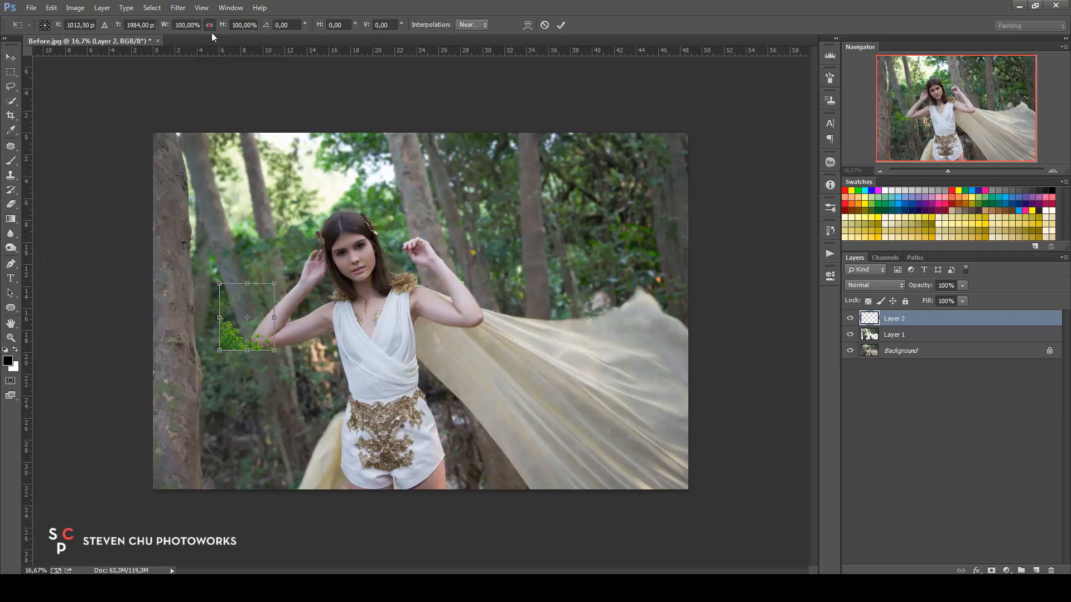
{"action": "left_click_drag", "start_coordinate": [286, 279], "coordinate": [502, 67]}
{"action": "left_click_drag", "start_coordinate": [300, 323], "coordinate": [233, 465]}
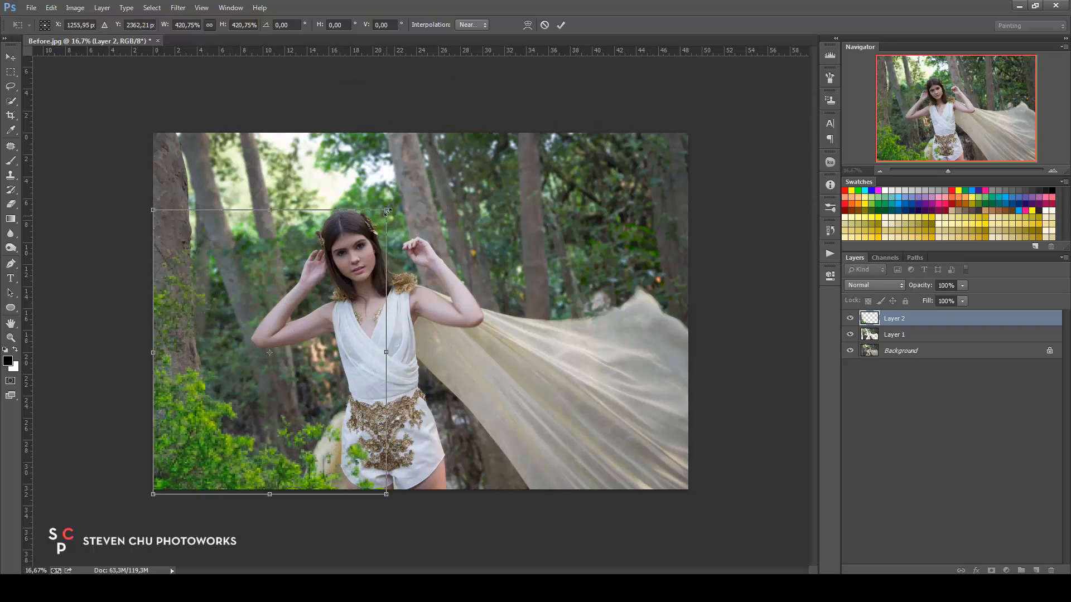
{"action": "left_click_drag", "start_coordinate": [387, 212], "coordinate": [445, 141]}
{"action": "left_click_drag", "start_coordinate": [458, 498], "coordinate": [331, 400]}
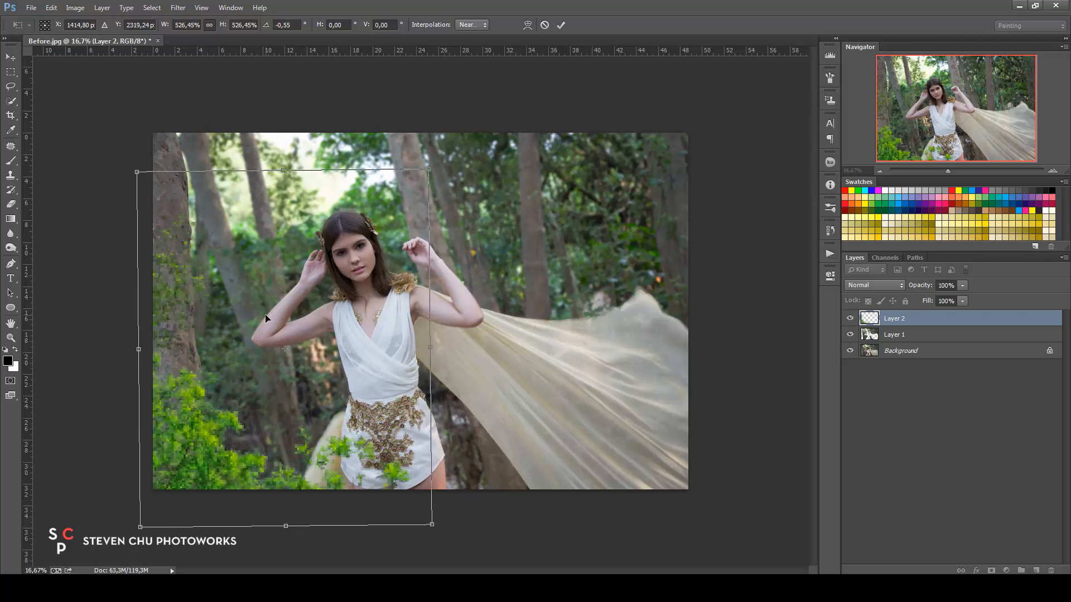
{"action": "key", "text": "Return"}
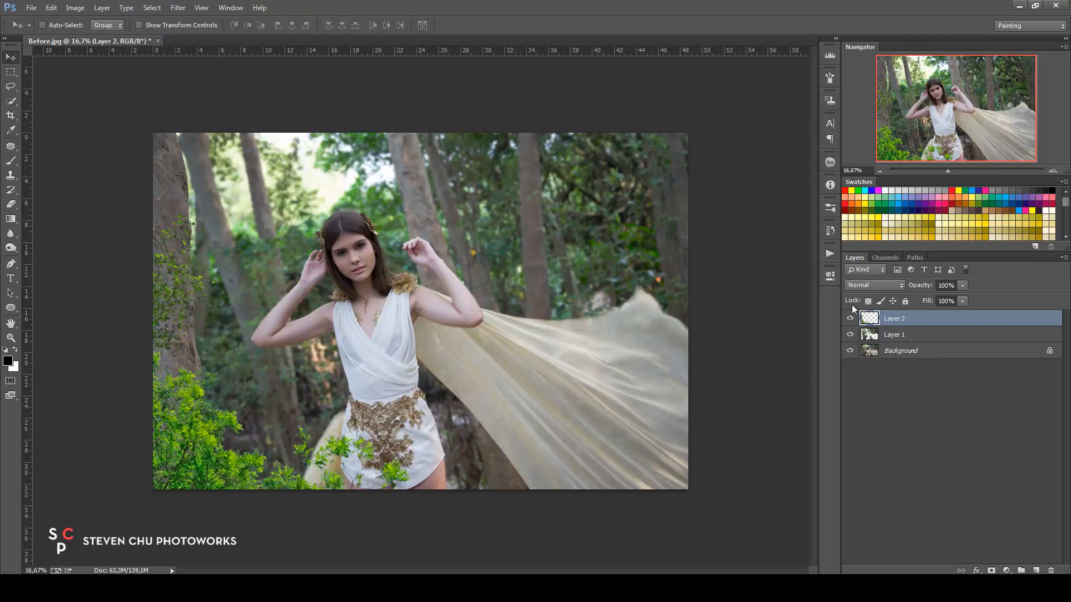
- Duplicate the foliage layer, flip the copy horizontally, and place it over the photo's lower-right corner
{"action": "key", "text": "ctrl+j"}
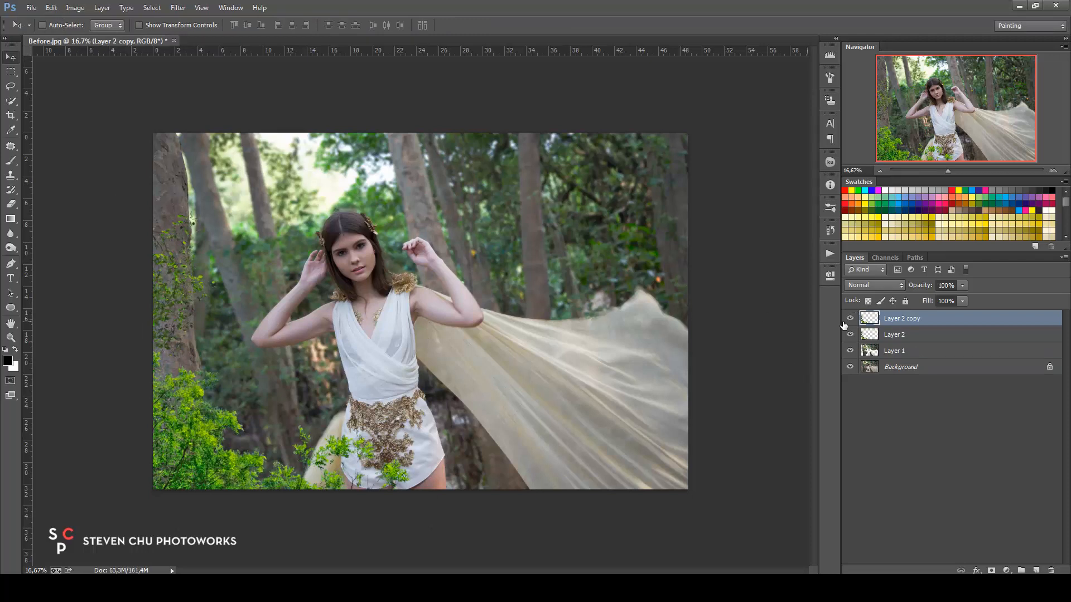
{"action": "left_click_drag", "start_coordinate": [263, 404], "coordinate": [411, 224]}
{"action": "left_click", "coordinate": [51, 8]}
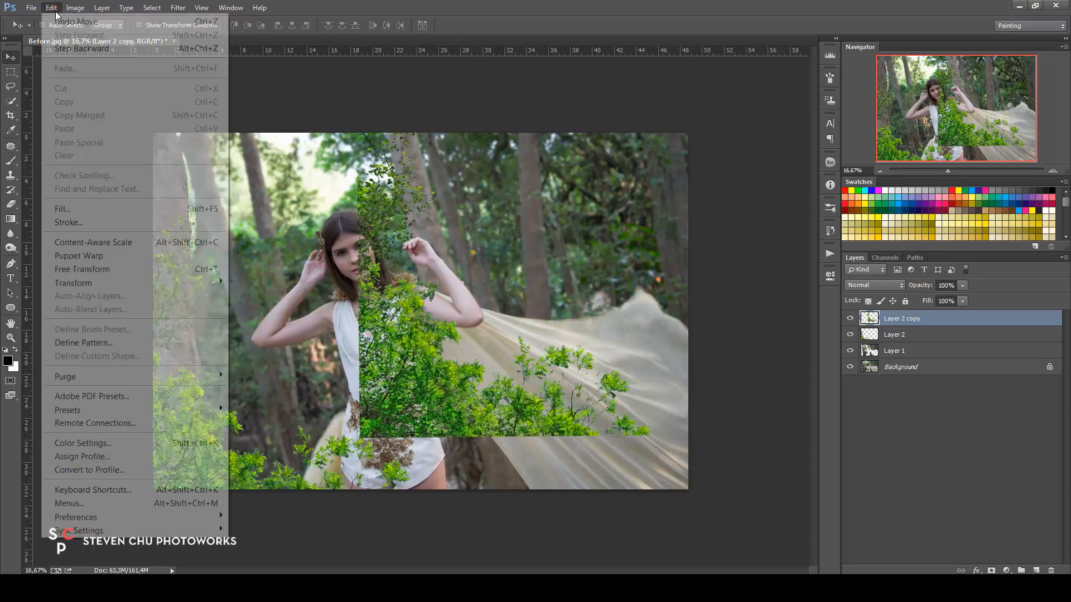
{"action": "left_click", "coordinate": [116, 269]}
{"action": "left_click_drag", "start_coordinate": [388, 292], "coordinate": [382, 334]}
{"action": "right_click", "coordinate": [361, 316]}
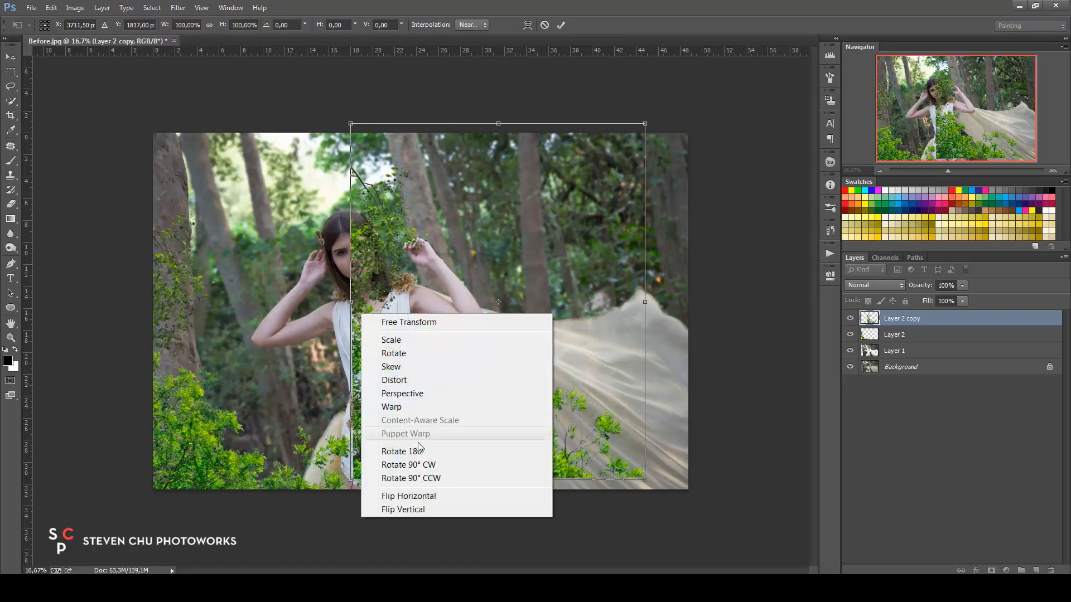
{"action": "left_click", "coordinate": [414, 496]}
{"action": "left_click_drag", "start_coordinate": [596, 422], "coordinate": [662, 451]}
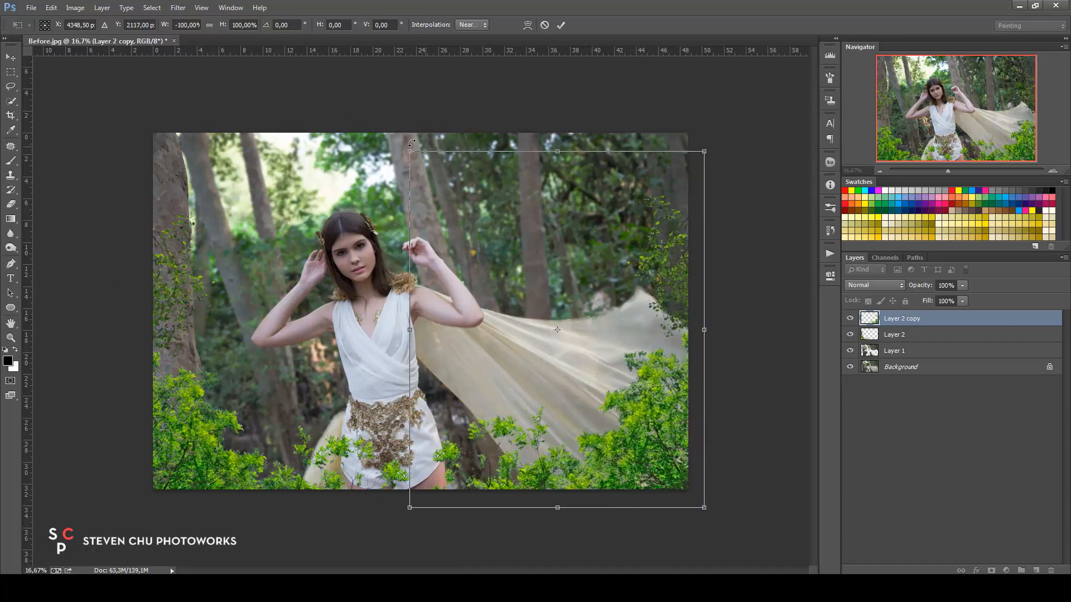
- Shrink the mirrored foliage to about 87% by 77%, rotate it about 12° in the lower-right corner, and merge it into Layer 2
{"action": "left_click_drag", "start_coordinate": [408, 151], "coordinate": [507, 270]}
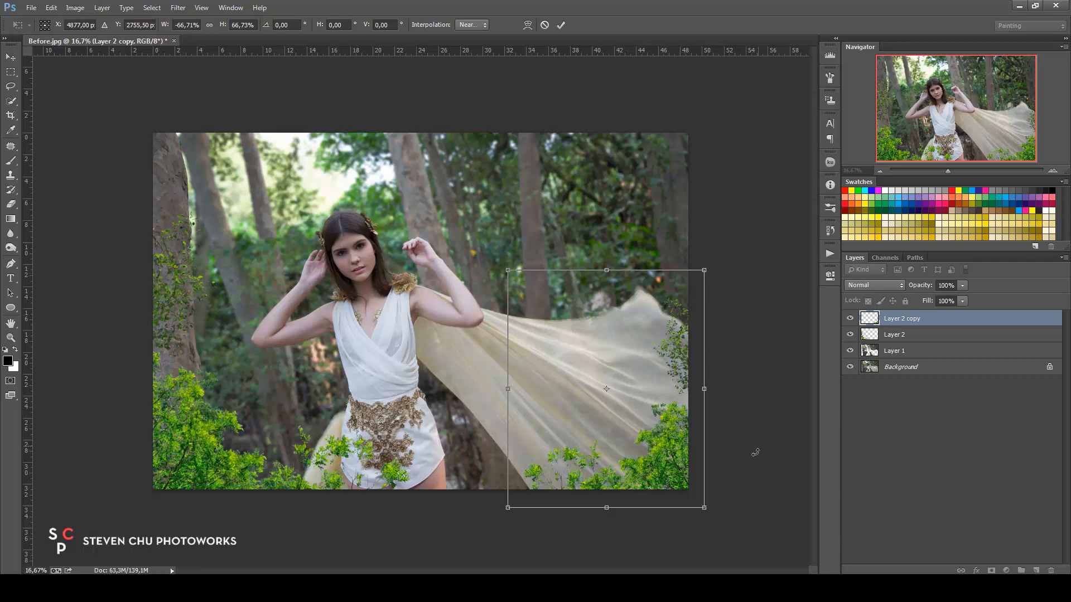
{"action": "left_click_drag", "start_coordinate": [755, 452], "coordinate": [742, 473]}
{"action": "left_click_drag", "start_coordinate": [484, 485], "coordinate": [433, 489]}
{"action": "mouse_move", "coordinate": [715, 346]}
{"action": "left_mouse_down"}
{"action": "mouse_move", "coordinate": [728, 328]}
{"action": "mouse_move", "coordinate": [733, 349]}
{"action": "left_mouse_up"}
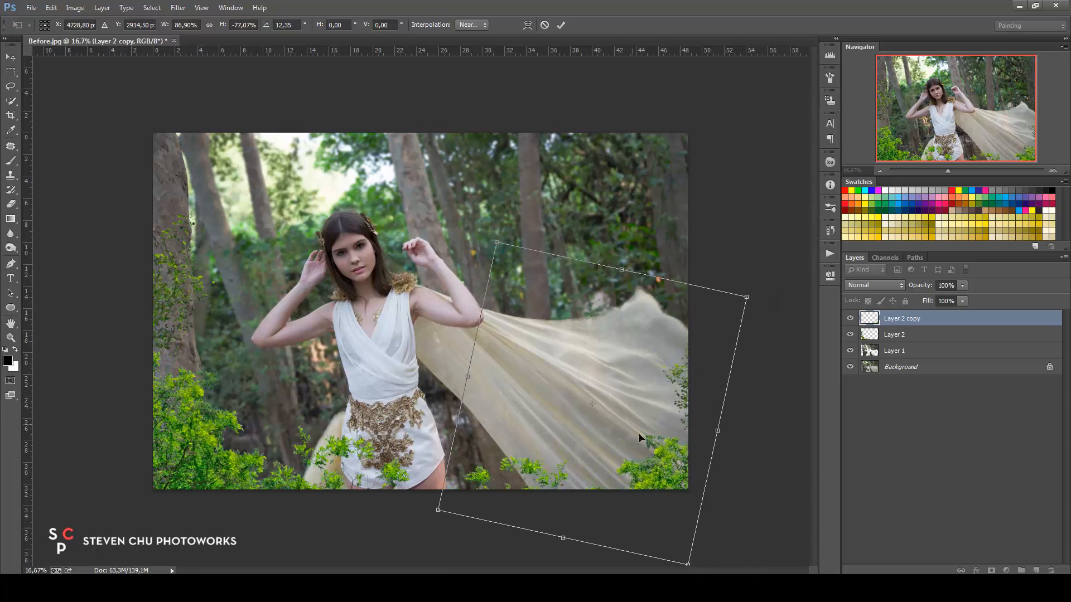
{"action": "left_click_drag", "start_coordinate": [638, 433], "coordinate": [616, 427]}
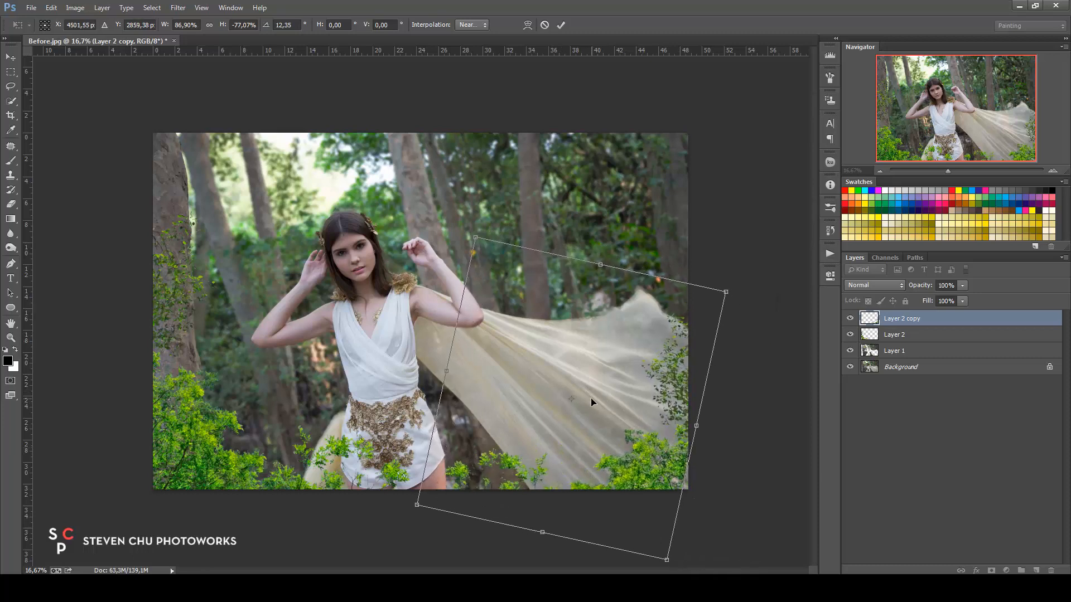
{"action": "key", "text": "Return"}
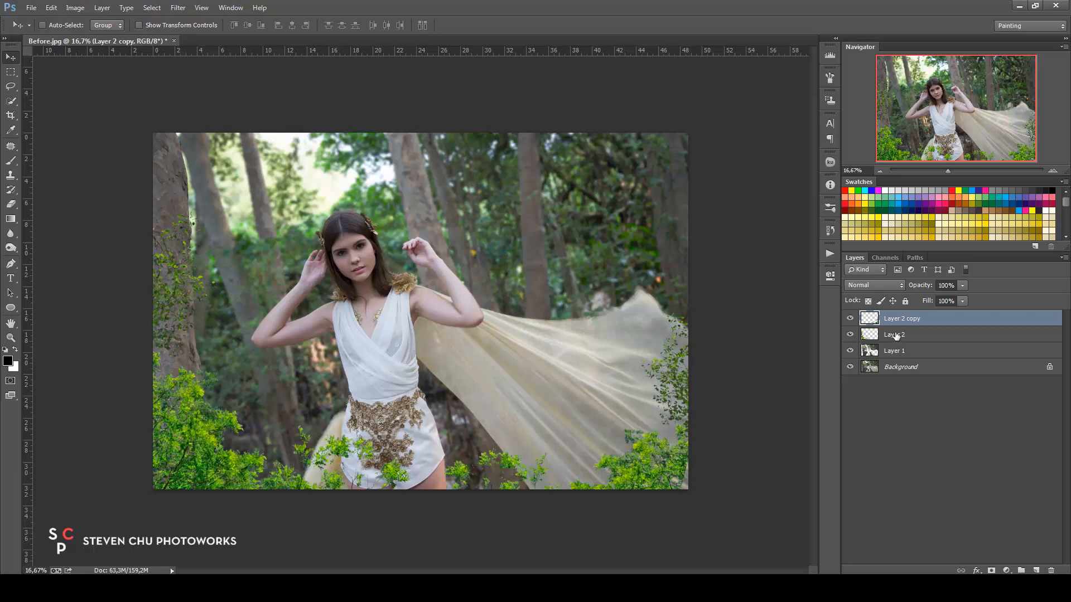
{"action": "key", "text": "ctrl+e"}
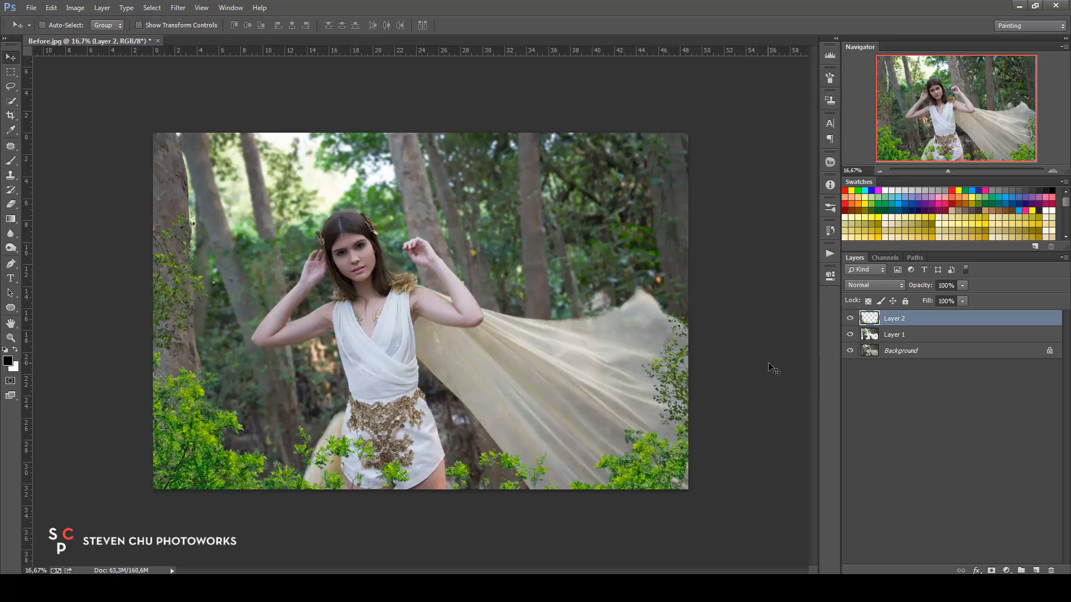
- Start a Selective Color adjustment on the merged foliage and reduce the Yellow amount in the Yellows range
{"action": "left_click", "coordinate": [74, 9]}
{"action": "mouse_move", "coordinate": [81, 49]}
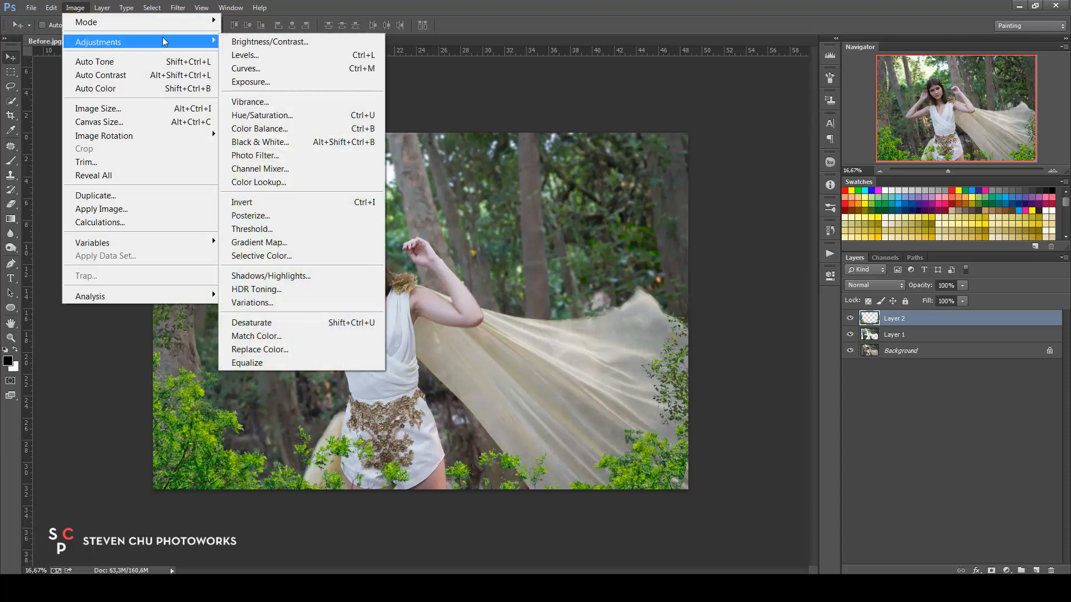
{"action": "left_click", "coordinate": [278, 257]}
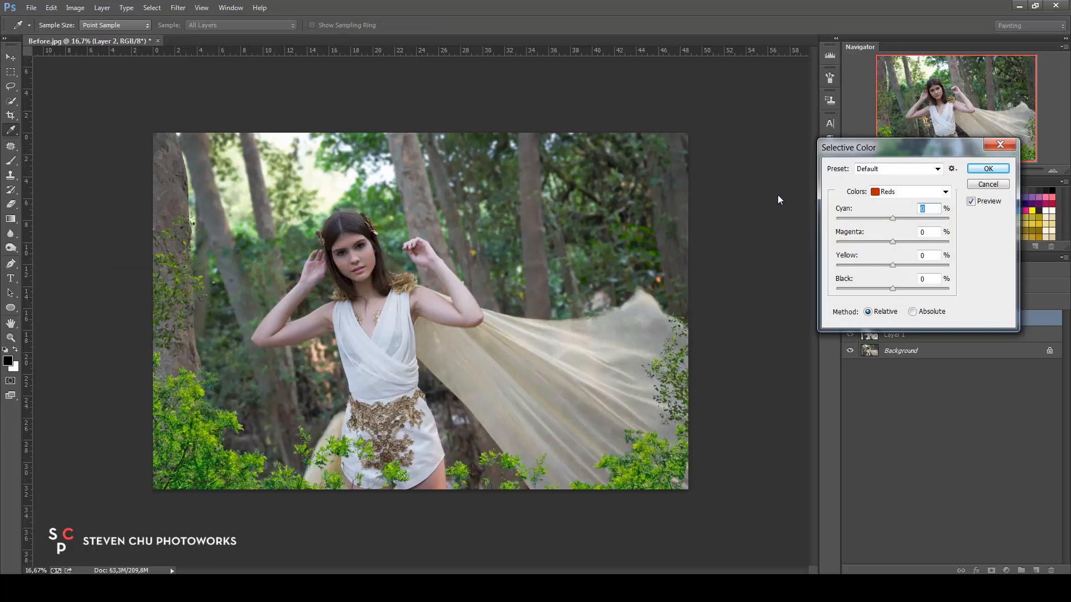
{"action": "left_click", "coordinate": [905, 193]}
{"action": "left_click", "coordinate": [901, 217]}
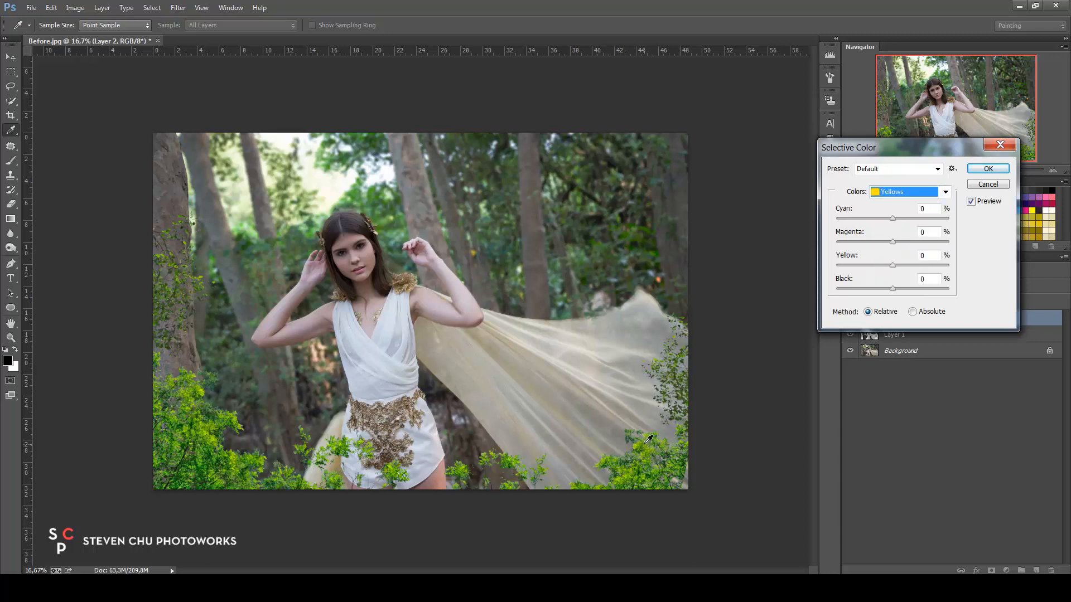
{"action": "left_click", "coordinate": [890, 188]}
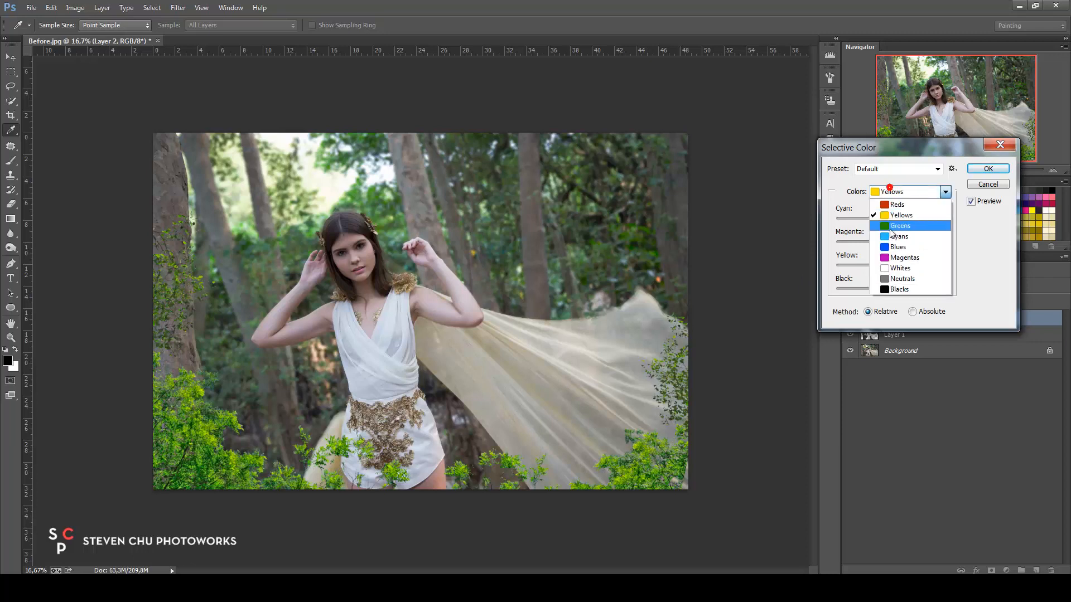
{"action": "left_click", "coordinate": [896, 217]}
{"action": "left_click", "coordinate": [894, 196]}
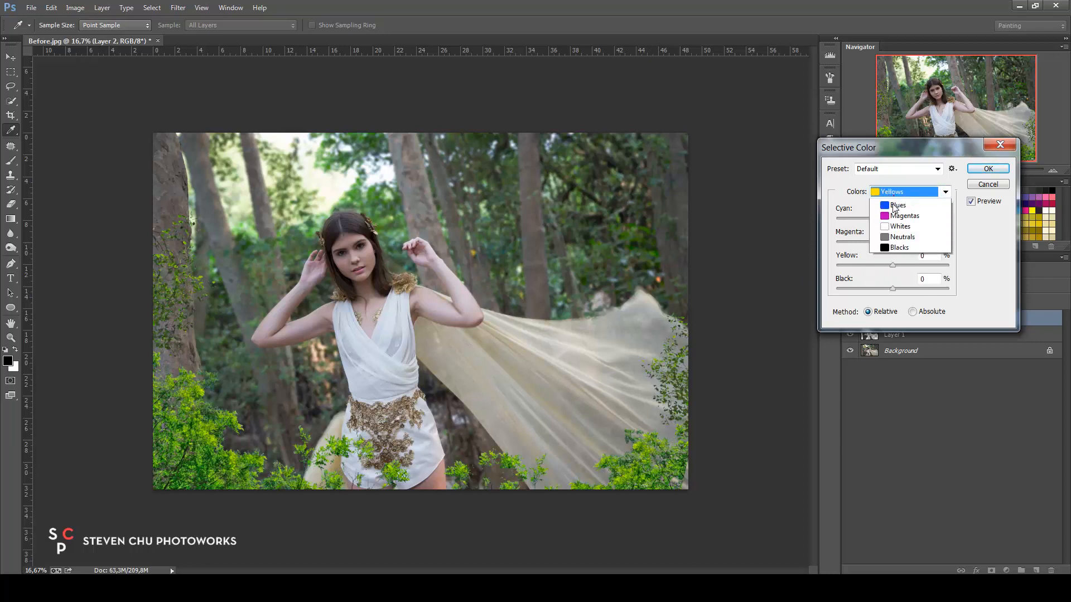
{"action": "left_click", "coordinate": [895, 220]}
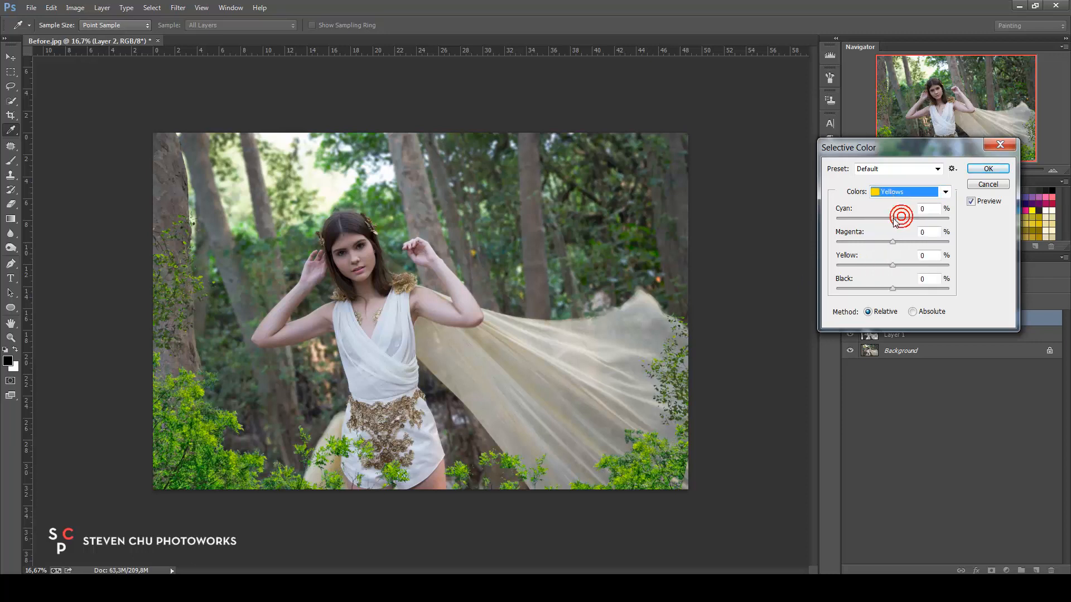
{"action": "left_click_drag", "start_coordinate": [895, 218], "coordinate": [851, 268]}
- Set the Greens range to Cyan -13%, Magenta +50%, Yellow 0% and Black +5%
{"action": "left_click", "coordinate": [903, 195]}
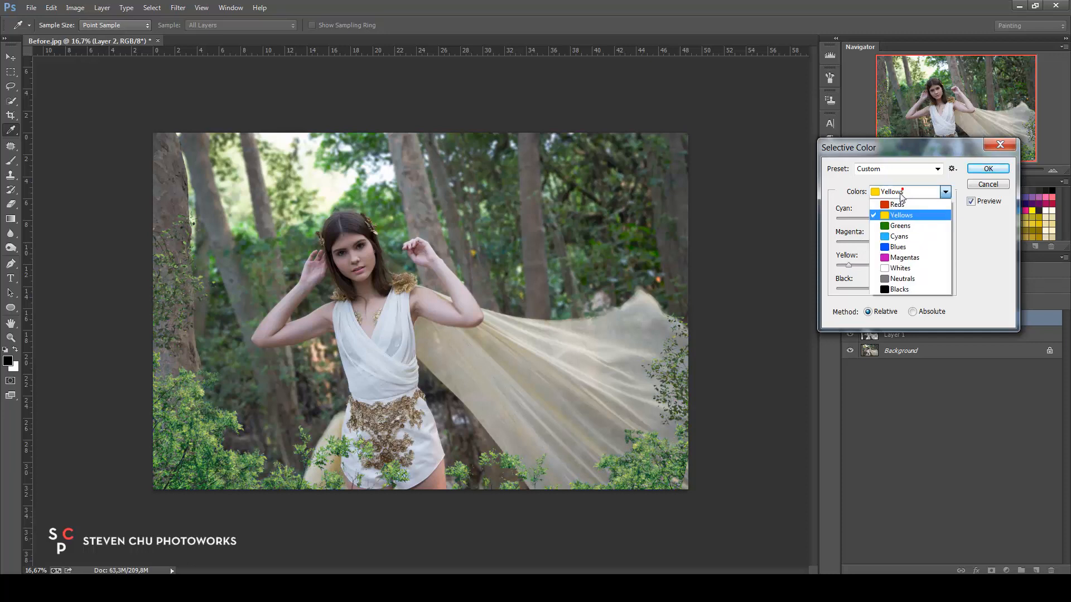
{"action": "left_click", "coordinate": [897, 225]}
{"action": "left_click_drag", "start_coordinate": [893, 219], "coordinate": [945, 272]}
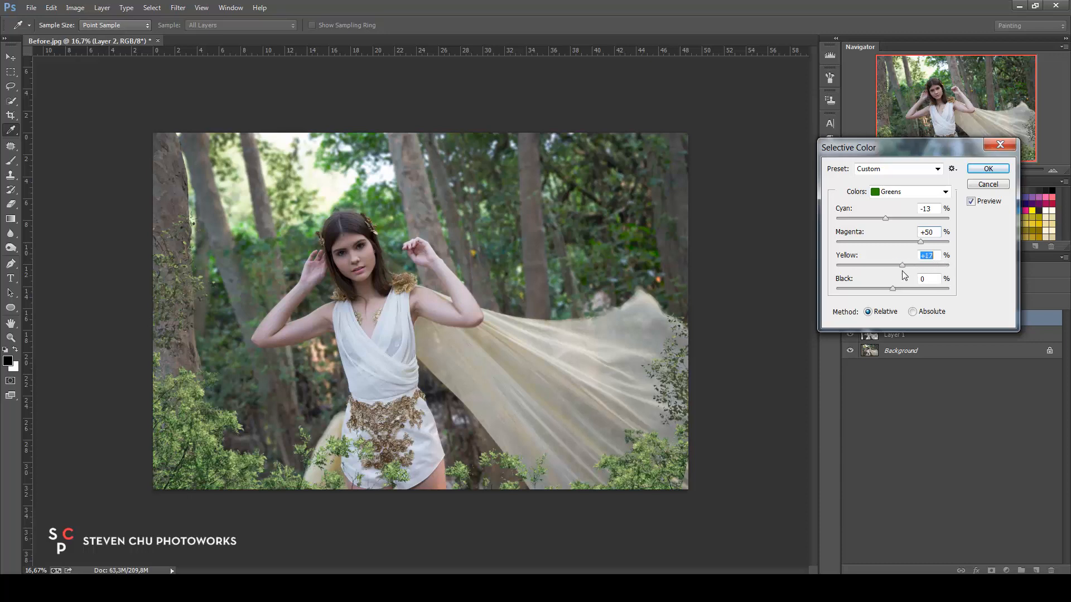
{"action": "mouse_move", "coordinate": [903, 275]}
{"action": "left_mouse_down"}
{"action": "mouse_move", "coordinate": [917, 275]}
{"action": "mouse_move", "coordinate": [876, 277]}
{"action": "mouse_move", "coordinate": [917, 288]}
{"action": "mouse_move", "coordinate": [879, 293]}
{"action": "mouse_move", "coordinate": [897, 295]}
{"action": "left_mouse_up"}
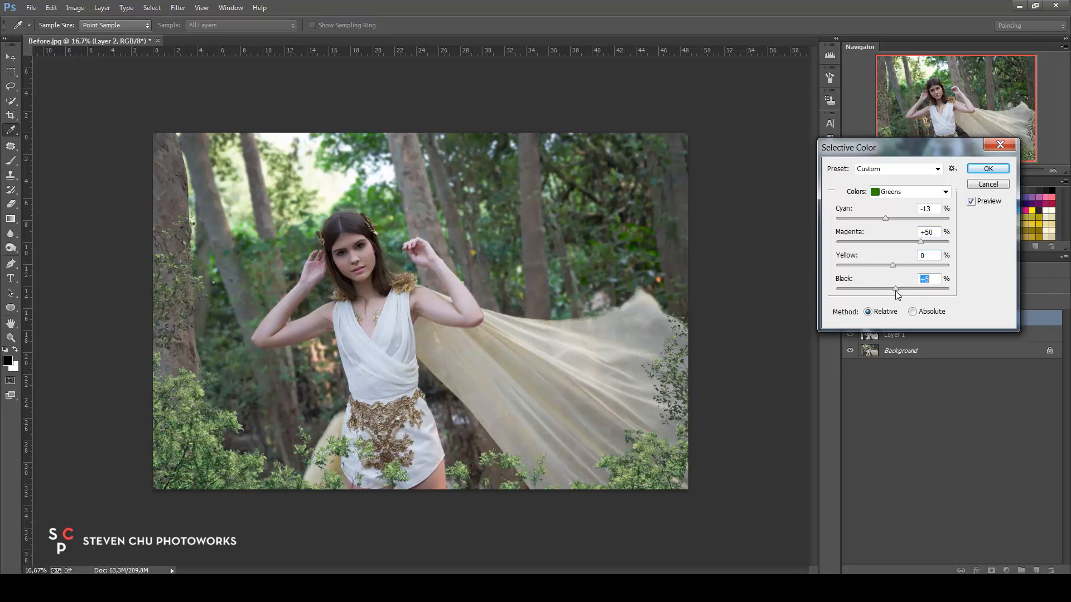
- Adjust the Black amount of the Yellows range and apply the Selective Color correction to the foliage
{"action": "left_click", "coordinate": [914, 191]}
{"action": "left_click", "coordinate": [892, 211]}
{"action": "left_click_drag", "start_coordinate": [874, 294], "coordinate": [914, 291]}
{"action": "left_click", "coordinate": [986, 169]}
- Nudge the foliage slightly down and to the right, and soften it with a Gaussian Blur of about 32 pixels radius
{"action": "key", "text": "v"}
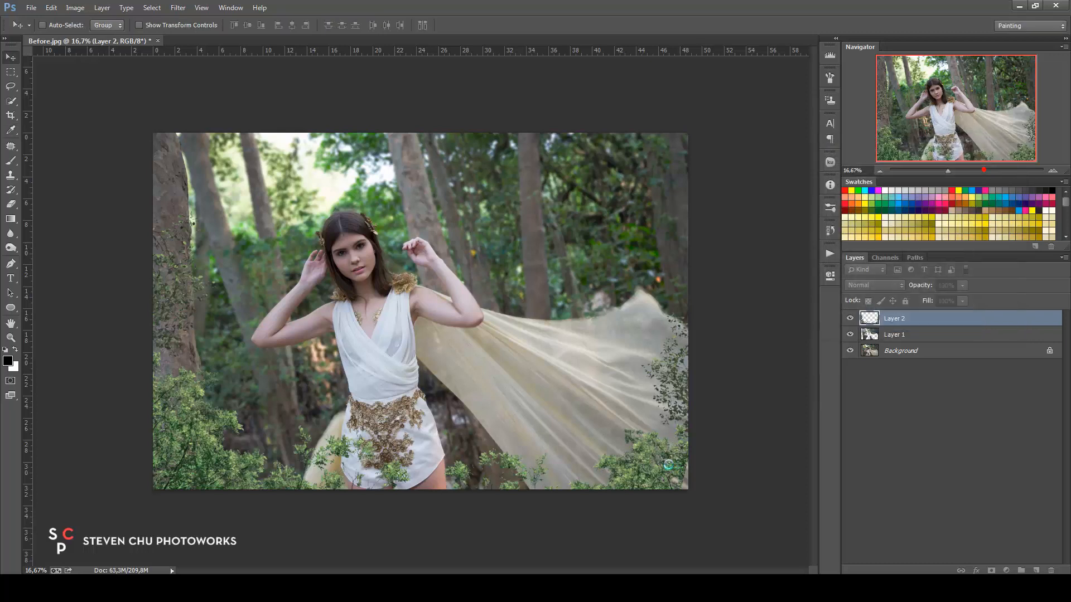
{"action": "left_click_drag", "start_coordinate": [646, 461], "coordinate": [655, 472]}
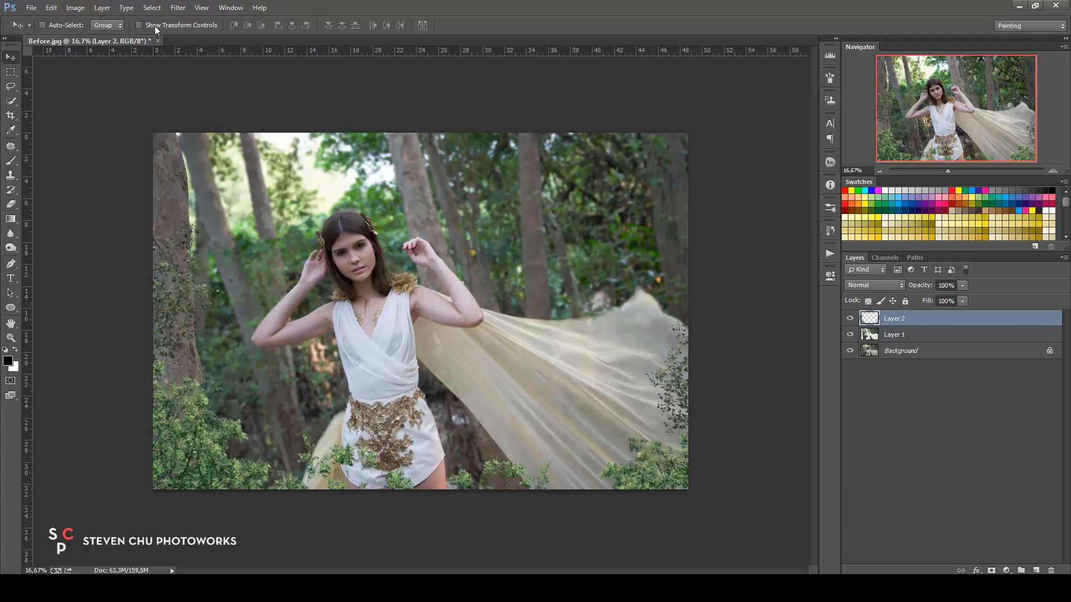
{"action": "left_click", "coordinate": [179, 10]}
{"action": "mouse_move", "coordinate": [208, 164]}
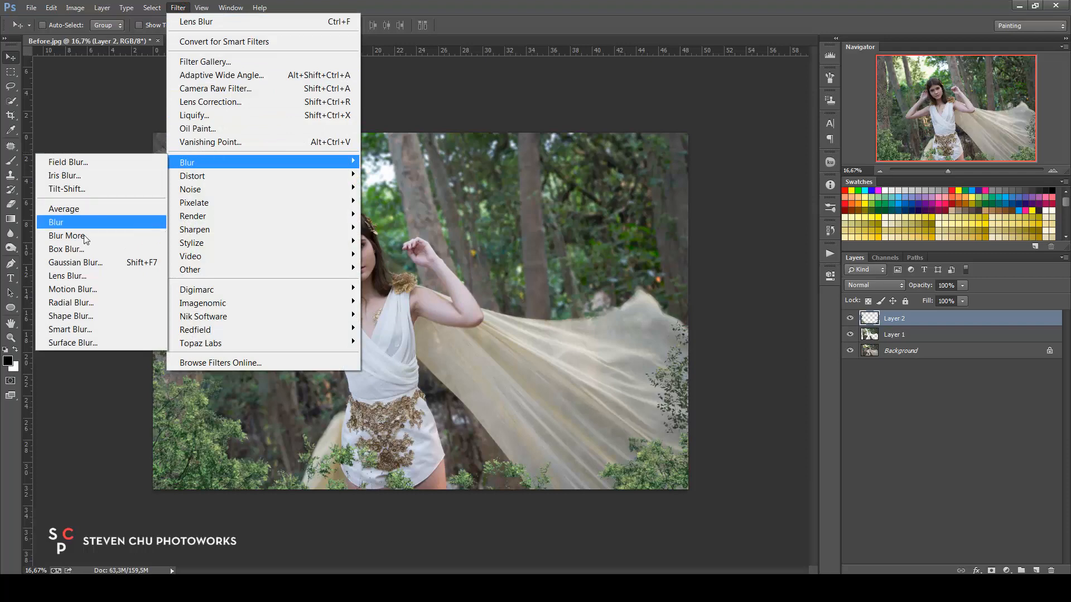
{"action": "left_click", "coordinate": [75, 262]}
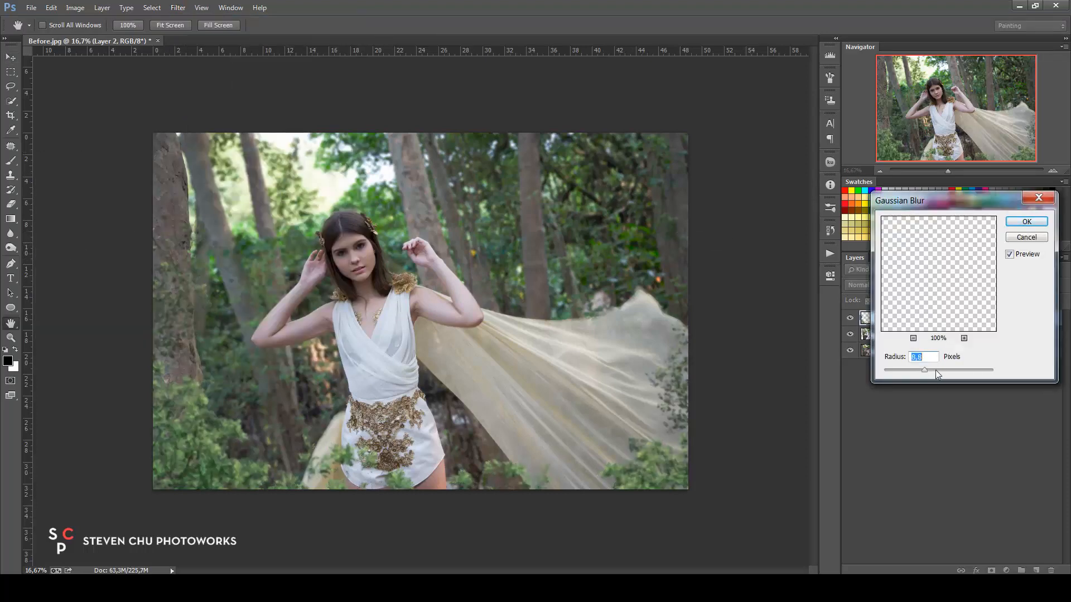
{"action": "left_click_drag", "start_coordinate": [936, 370], "coordinate": [938, 370]}
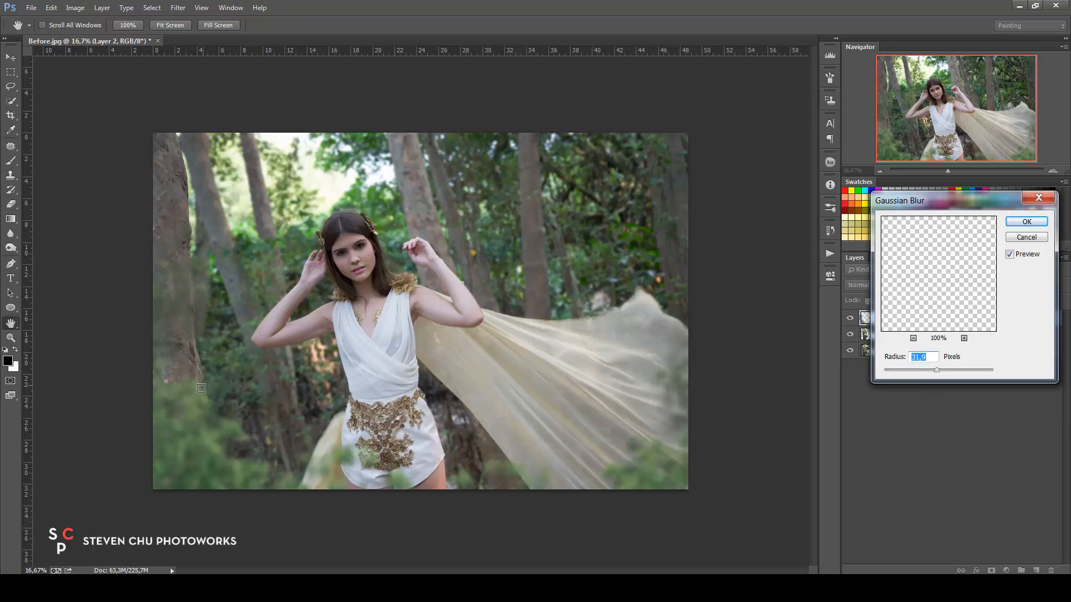
{"action": "left_click", "coordinate": [1026, 221]}
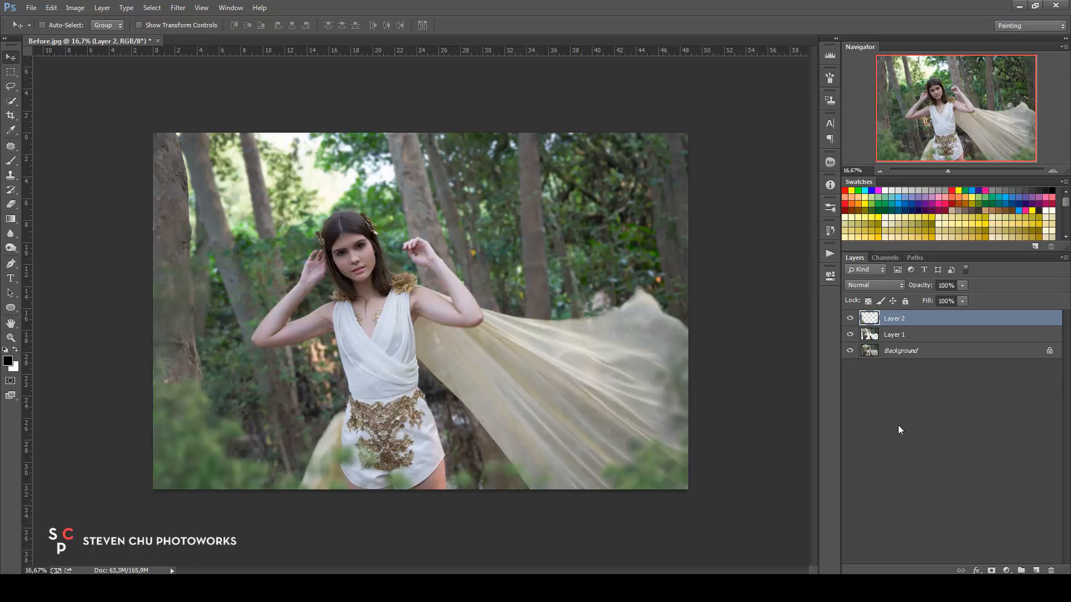
- Compare the original portrait with the edited composite by hiding and restoring all layers above the Background
{"action": "left_click", "coordinate": [850, 350], "text": "alt"}
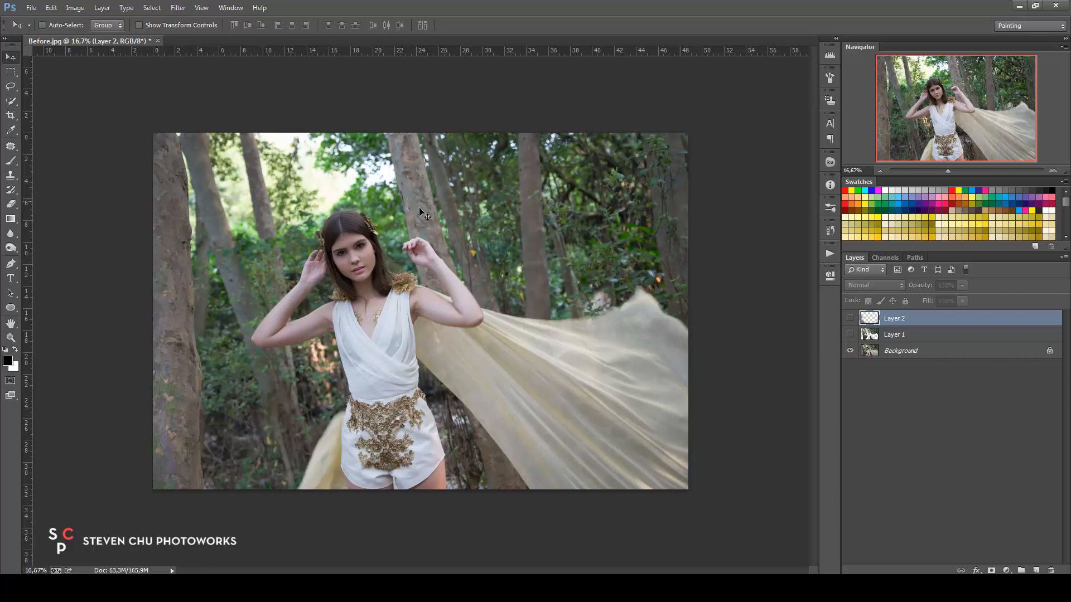
{"action": "left_click", "coordinate": [850, 351], "text": "alt"}
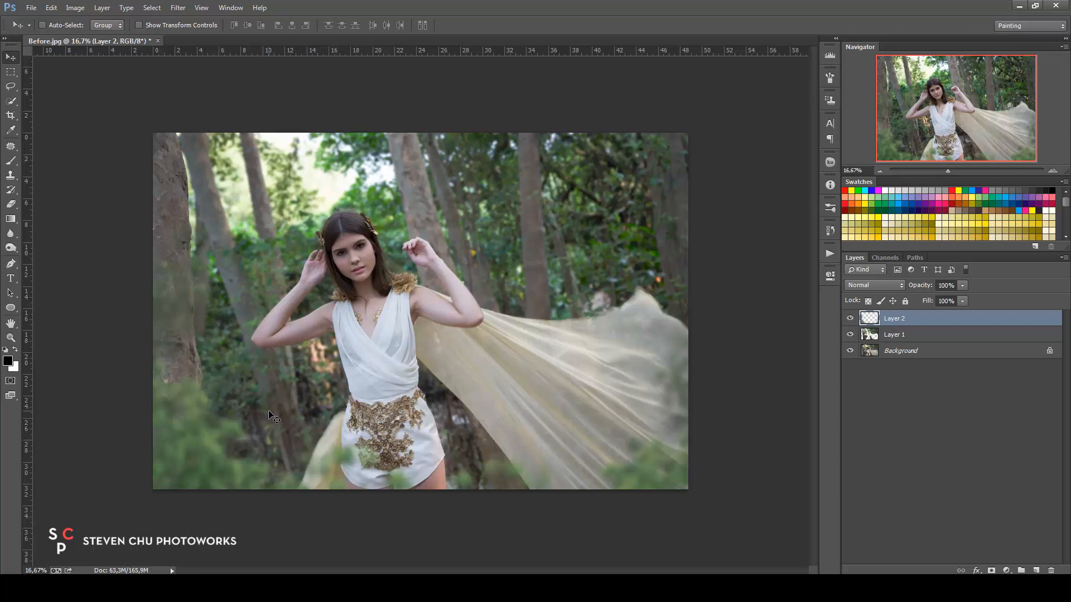
- Add a Selective Color adjustment layer above the foliage and lower the Cyan of its Yellows range to about -92%
{"action": "left_click", "coordinate": [1007, 570]}
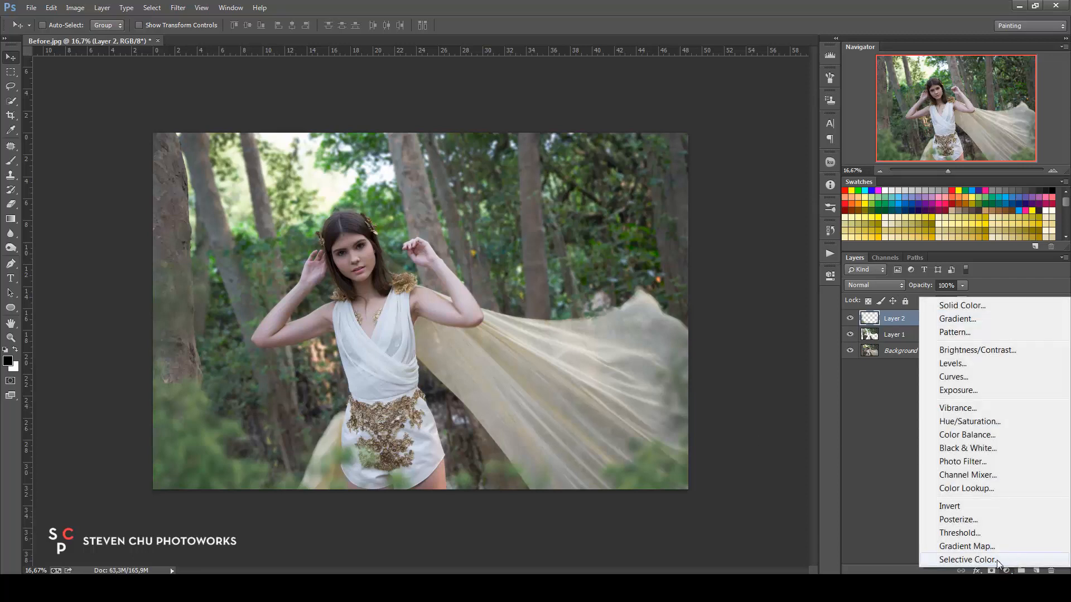
{"action": "left_click", "coordinate": [996, 561]}
{"action": "left_click", "coordinate": [740, 322]}
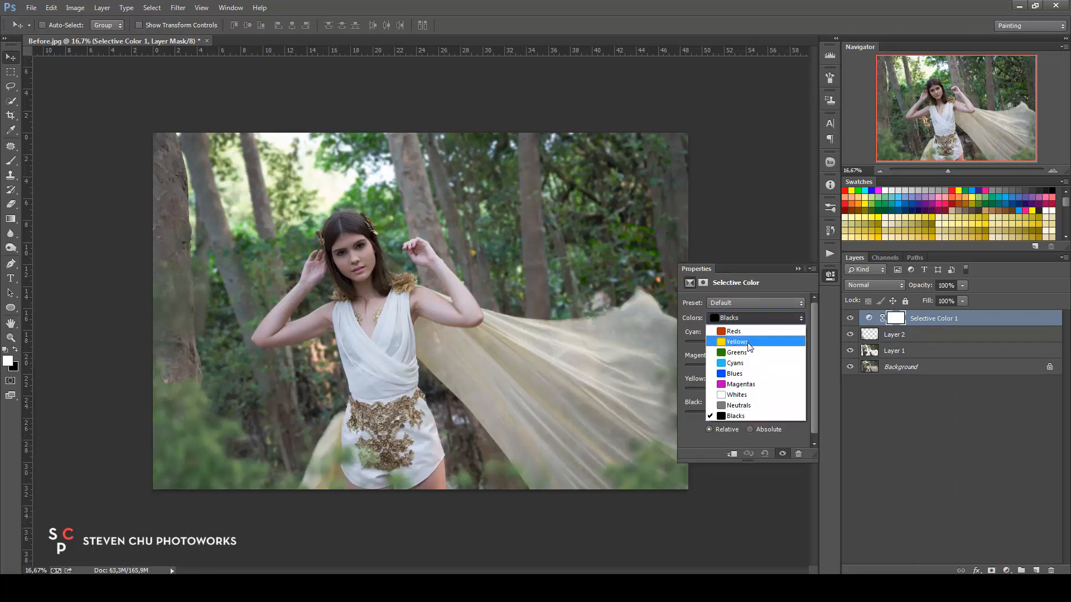
{"action": "left_click", "coordinate": [749, 343]}
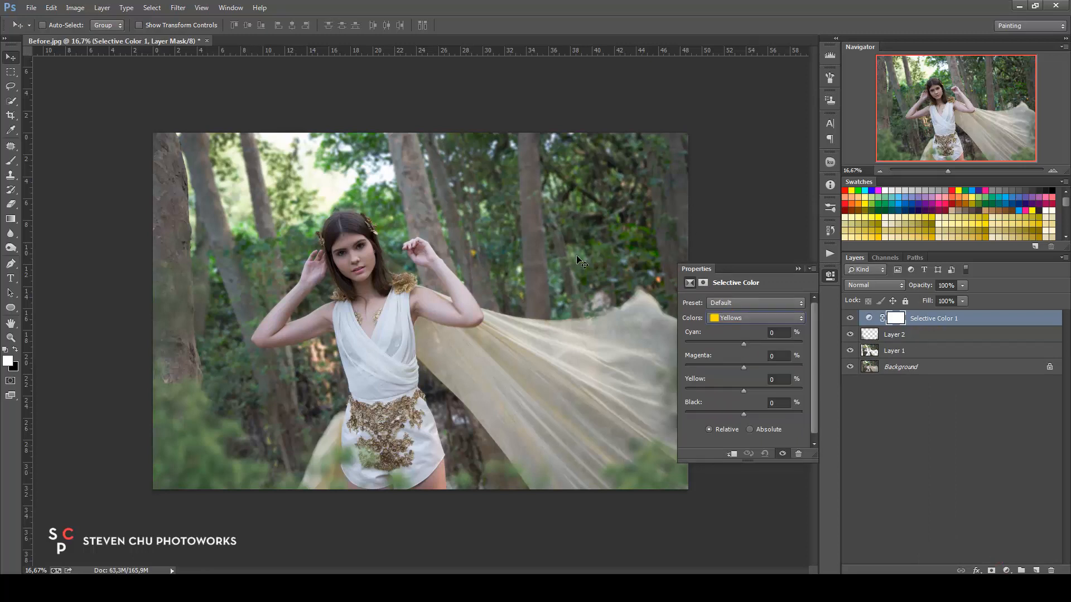
{"action": "left_click", "coordinate": [748, 319]}
{"action": "left_click", "coordinate": [748, 343]}
{"action": "left_click", "coordinate": [751, 320]}
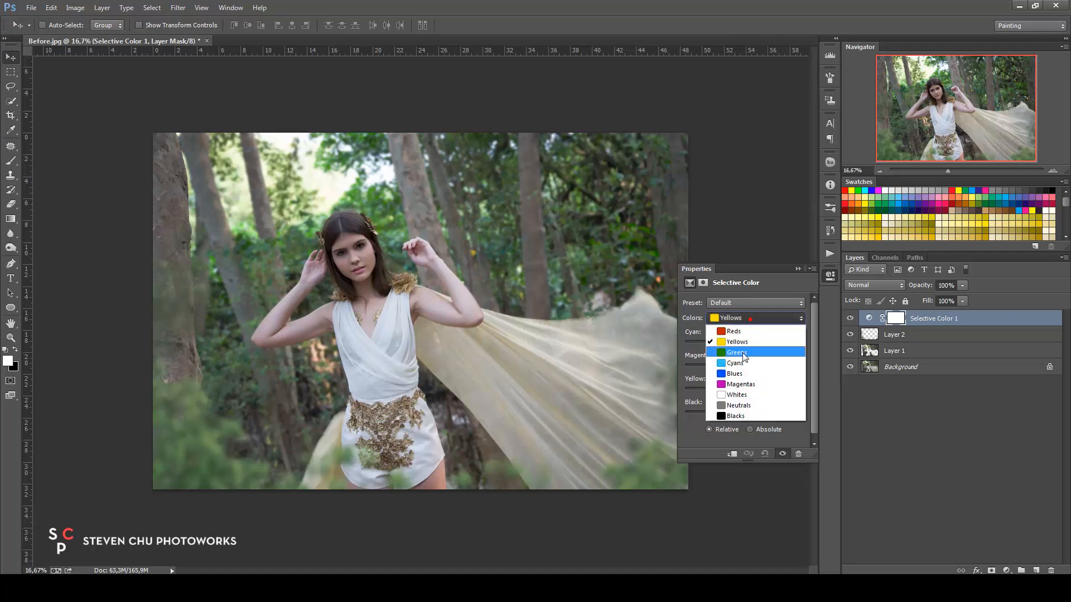
{"action": "left_click", "coordinate": [746, 342]}
{"action": "left_click_drag", "start_coordinate": [746, 343], "coordinate": [690, 344]}
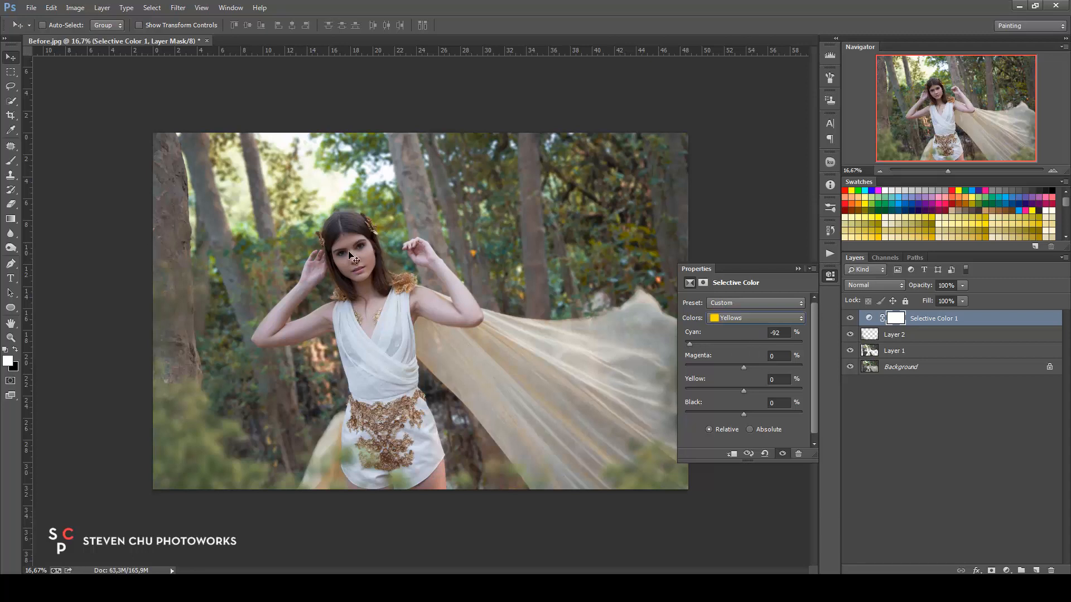
- Refine the Yellows range to Cyan -97%, Magenta +36% and Yellow +19%
{"action": "left_click", "coordinate": [744, 319]}
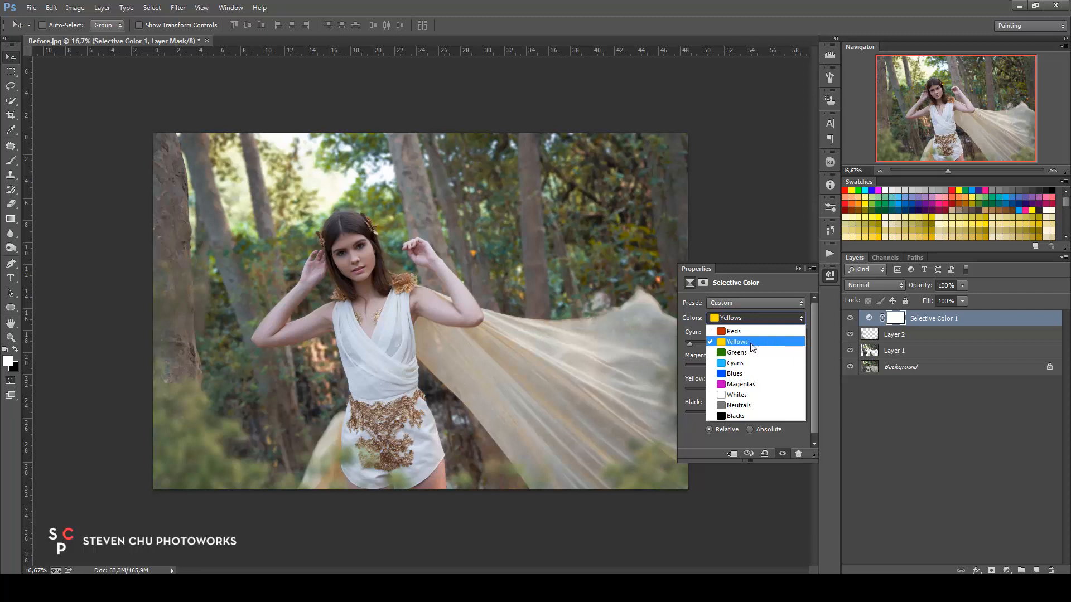
{"action": "left_click", "coordinate": [751, 343]}
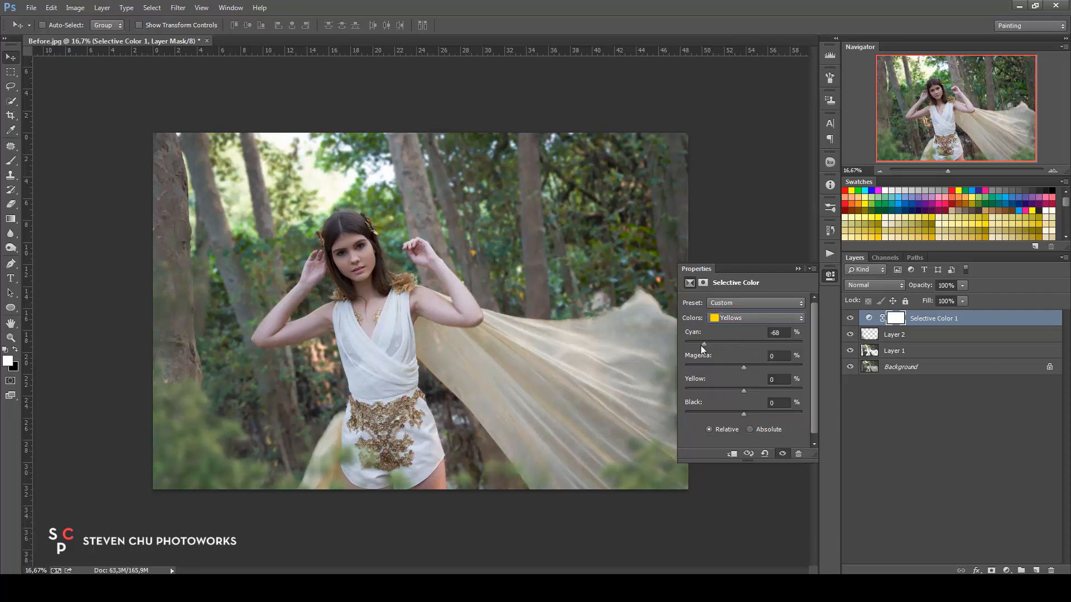
{"action": "left_click_drag", "start_coordinate": [701, 347], "coordinate": [691, 349]}
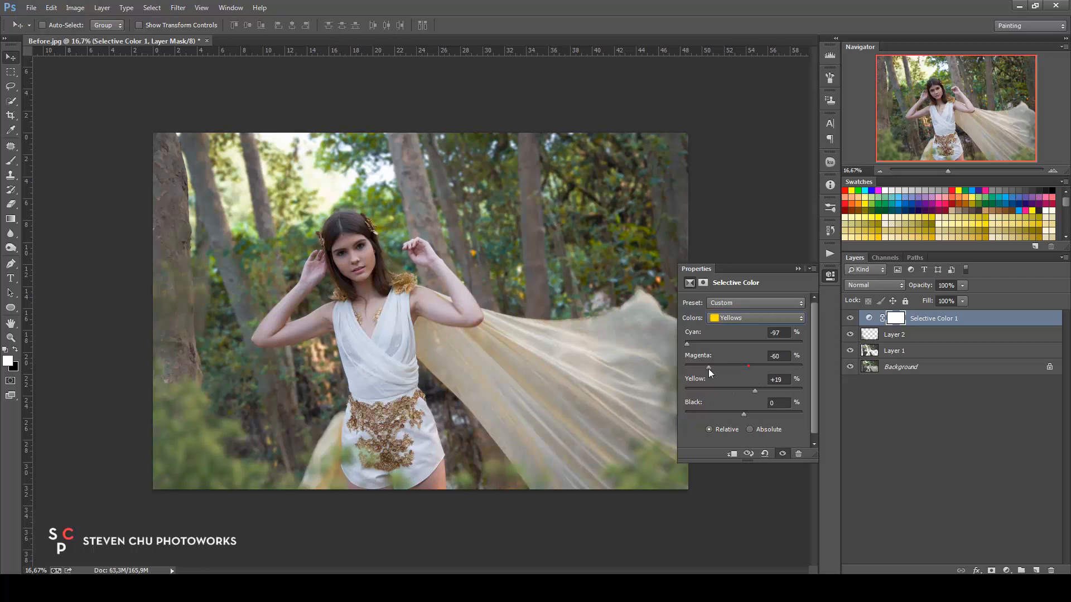
{"action": "left_click_drag", "start_coordinate": [709, 370], "coordinate": [767, 373]}
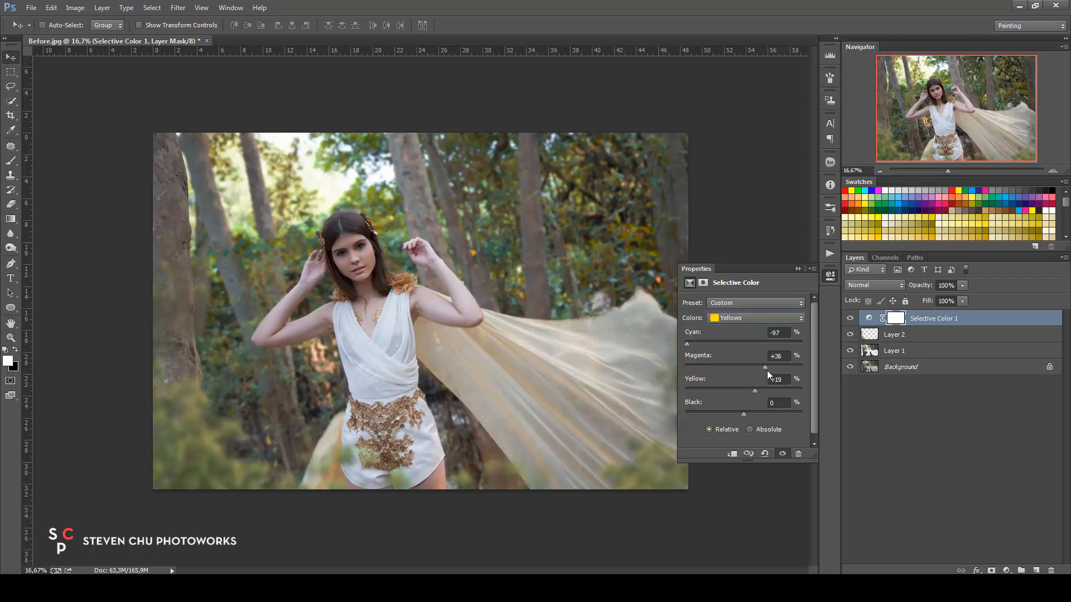
- Adjust the color amounts of the Greens range to shift the forest foliage toward warm golden tones
{"action": "left_click", "coordinate": [751, 320]}
{"action": "left_click", "coordinate": [748, 347]}
{"action": "left_click_drag", "start_coordinate": [748, 343], "coordinate": [787, 390]}
{"action": "left_click", "coordinate": [801, 269]}
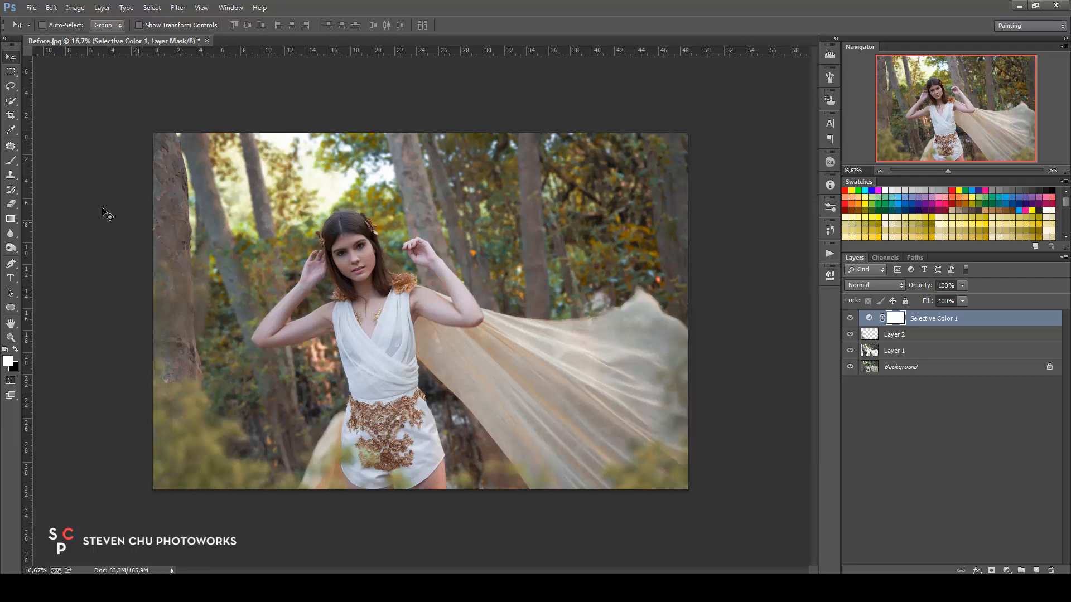
- Paint black on the Selective Color mask over the model's face, neckline, shoulder ornament, arms and legs with a 150 px brush
{"action": "left_click", "coordinate": [11, 162]}
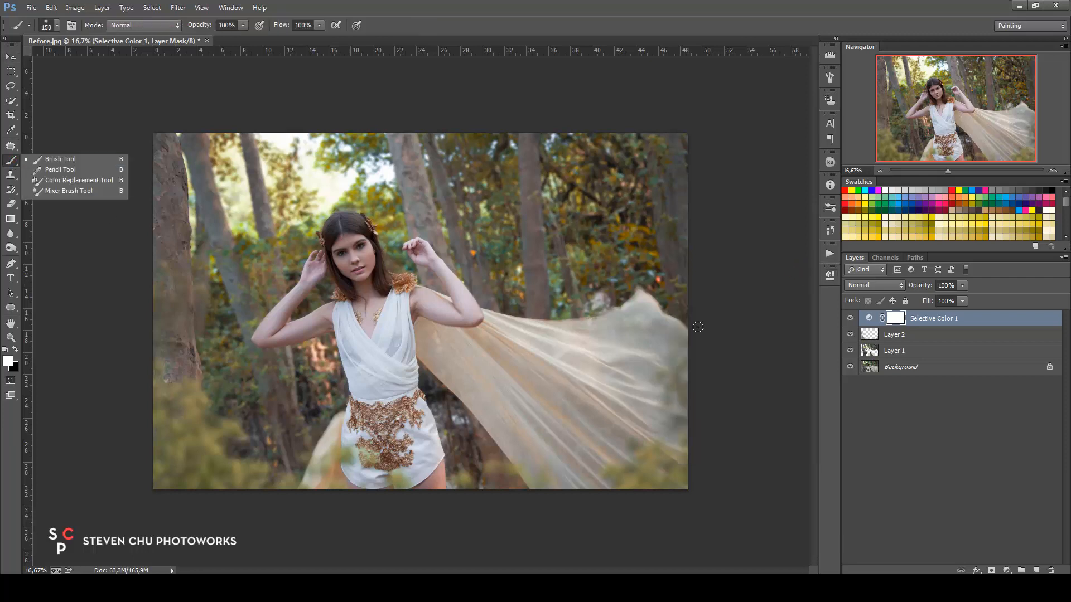
{"action": "left_click", "coordinate": [68, 163]}
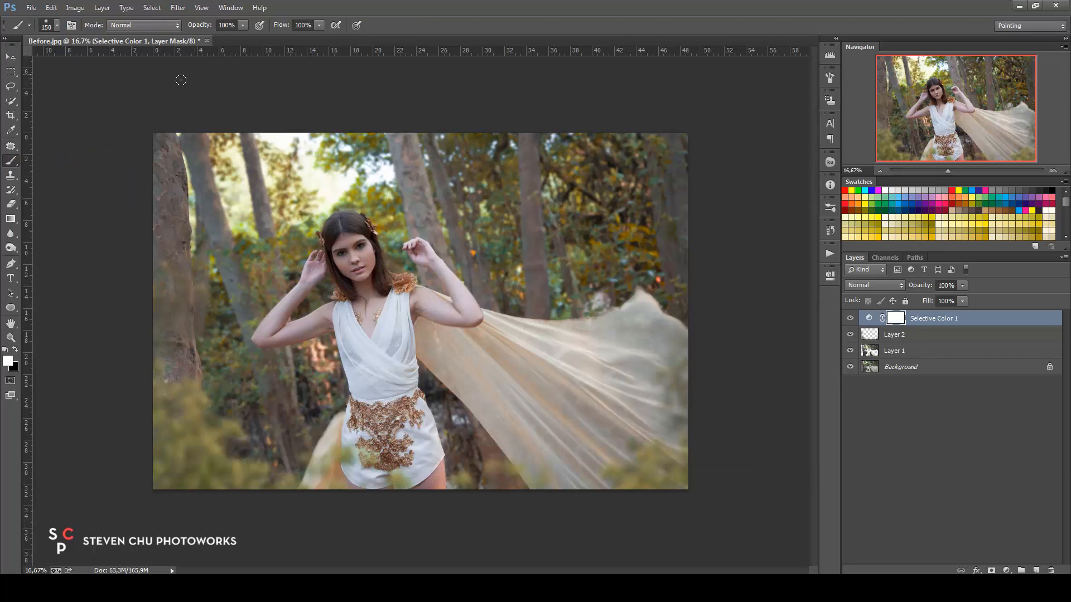
{"action": "key", "text": "x"}
{"action": "key", "text": "x"}
{"action": "key", "text": "x"}
{"action": "key", "text": "x"}
{"action": "key", "text": "x"}
{"action": "key", "text": "x"}
{"action": "key", "text": "x"}
{"action": "left_click_drag", "start_coordinate": [381, 314], "coordinate": [359, 317]}
{"action": "left_click_drag", "start_coordinate": [405, 287], "coordinate": [402, 281]}
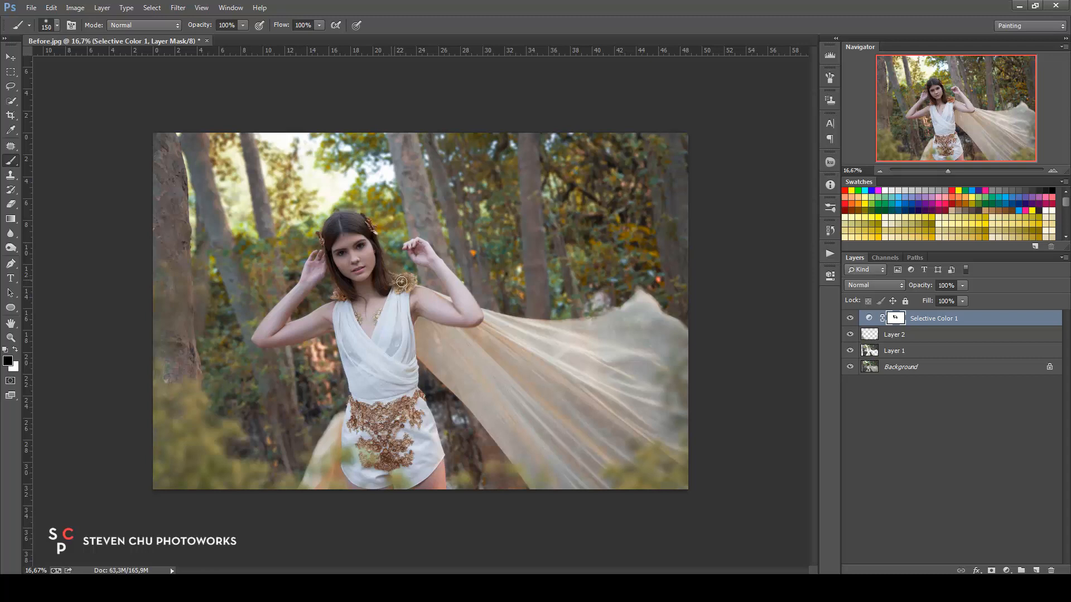
{"action": "left_click", "coordinate": [266, 334]}
{"action": "left_click", "coordinate": [316, 264]}
{"action": "left_click", "coordinate": [365, 483]}
{"action": "left_click", "coordinate": [383, 481]}
- Add a second Selective Color adjustment layer and adjust the color amounts of its Reds range for the model's skin
{"action": "left_click", "coordinate": [1007, 571]}
{"action": "left_click", "coordinate": [1008, 557]}
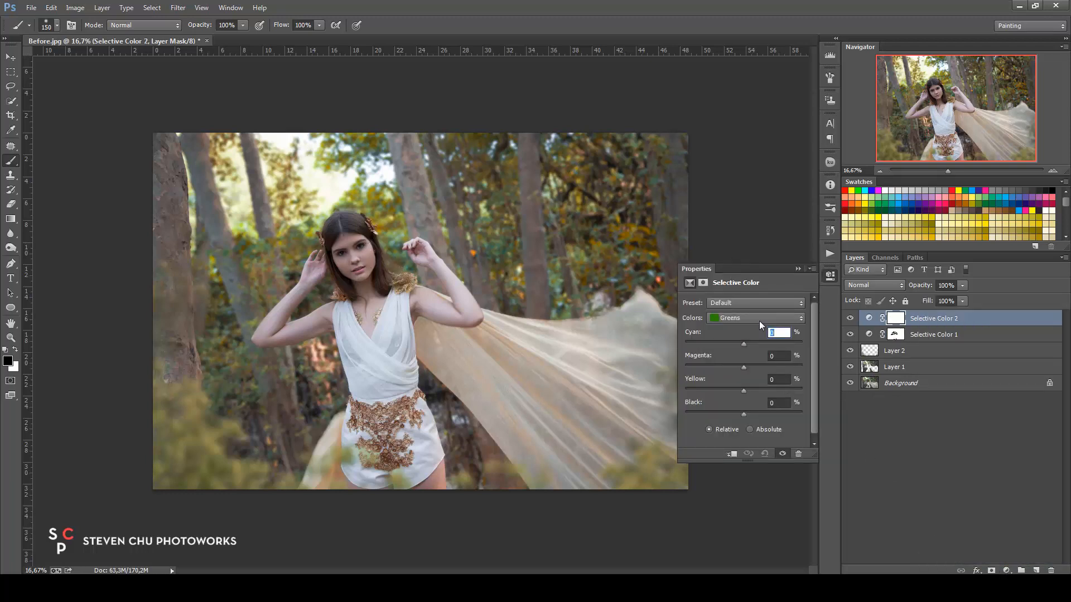
{"action": "left_click", "coordinate": [759, 320]}
{"action": "left_click", "coordinate": [748, 330]}
{"action": "left_click_drag", "start_coordinate": [744, 344], "coordinate": [721, 397]}
- Set the Yellows range of the second Selective Color layer to Cyan -34%, Magenta -34% and Yellow +27%
{"action": "left_click", "coordinate": [744, 317]}
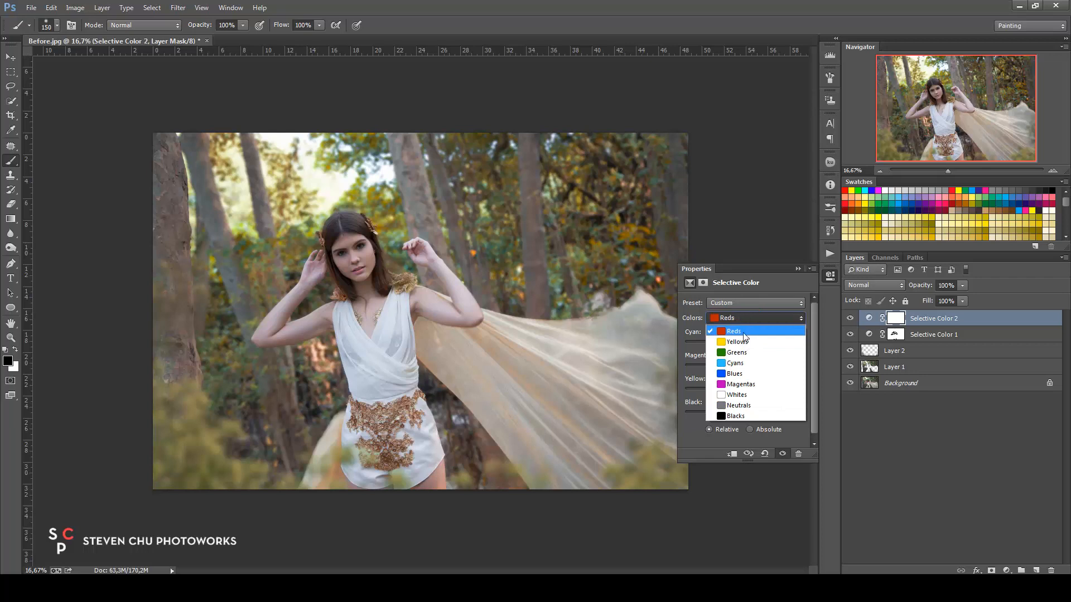
{"action": "left_click", "coordinate": [744, 340]}
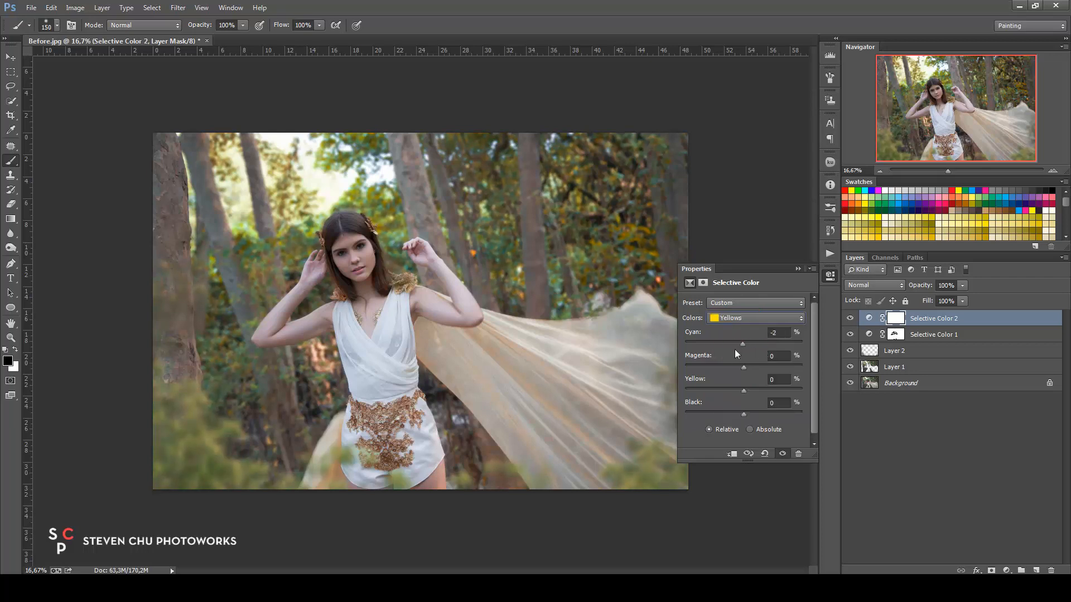
{"action": "left_click_drag", "start_coordinate": [714, 353], "coordinate": [740, 391]}
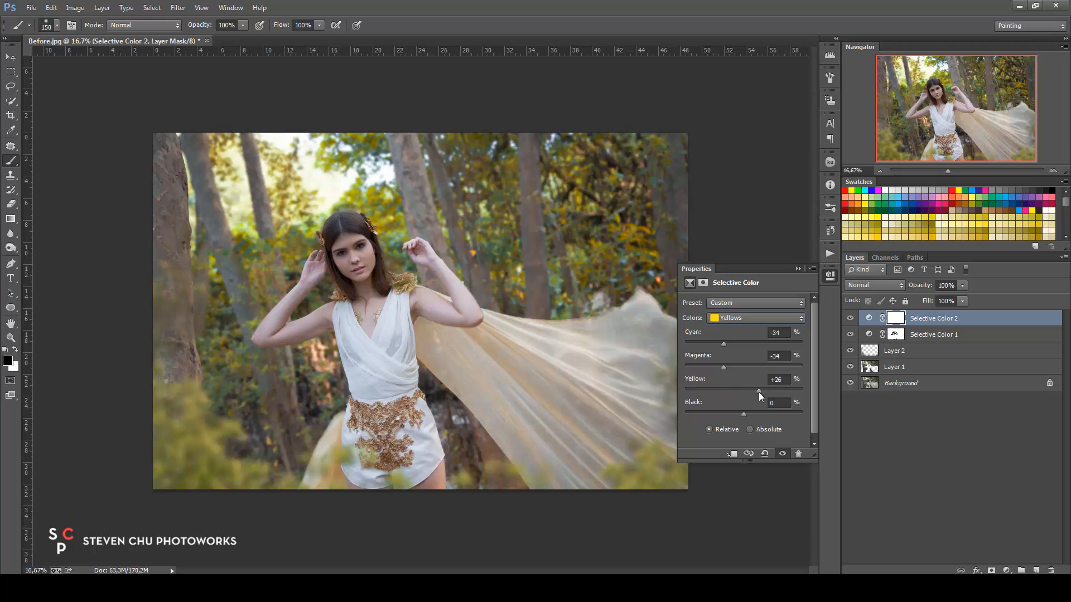
{"action": "left_click_drag", "start_coordinate": [758, 393], "coordinate": [759, 392]}
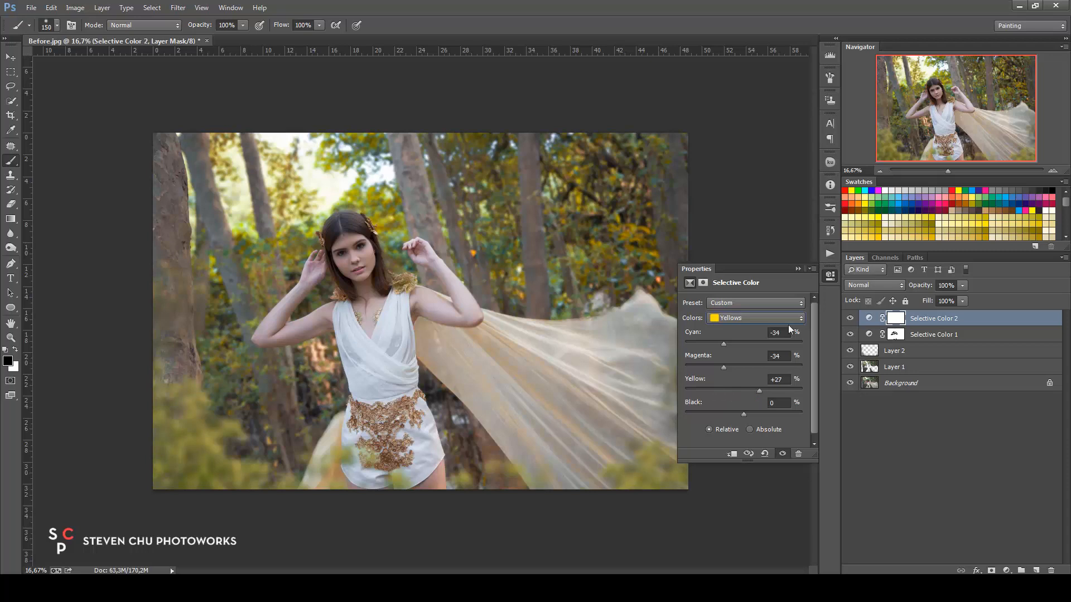
{"action": "left_click", "coordinate": [799, 270]}
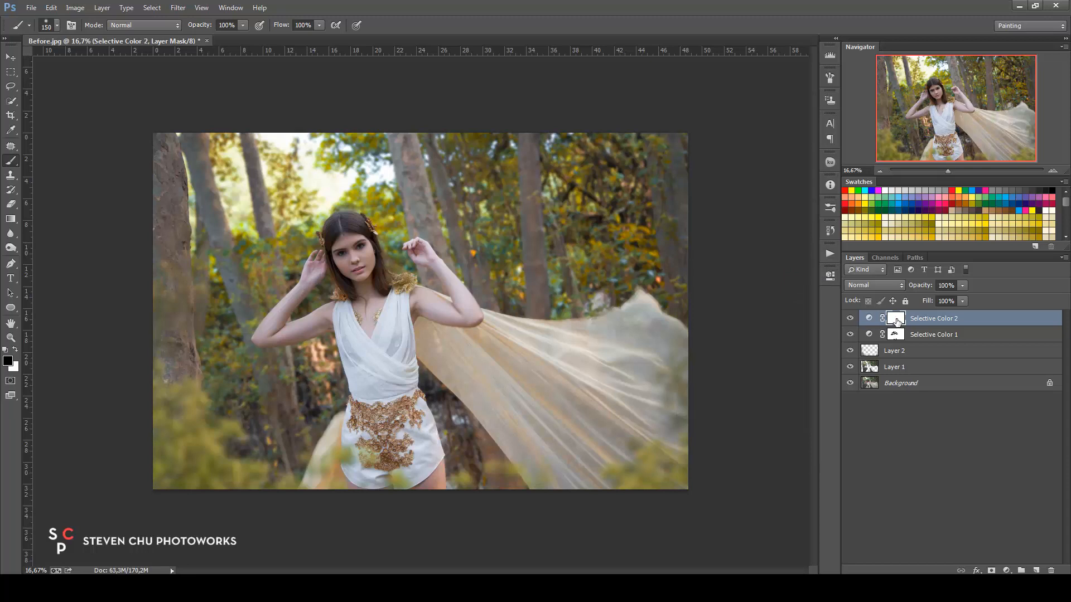
- Invert the layer mask of the second Selective Color layer to black
{"action": "double_click", "coordinate": [897, 321]}
{"action": "left_click", "coordinate": [774, 432]}
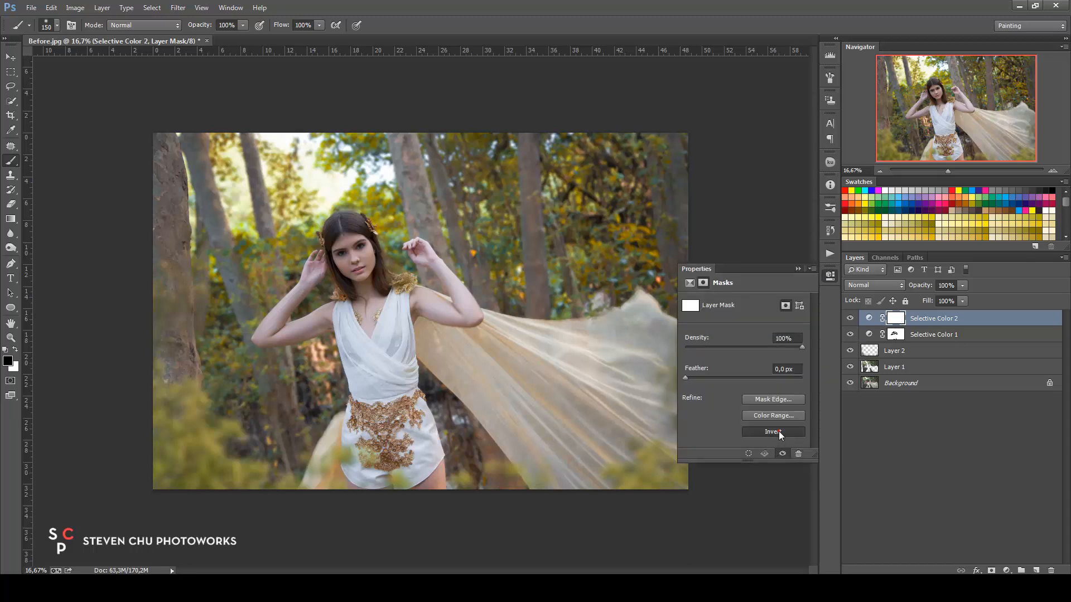
{"action": "left_click", "coordinate": [798, 269]}
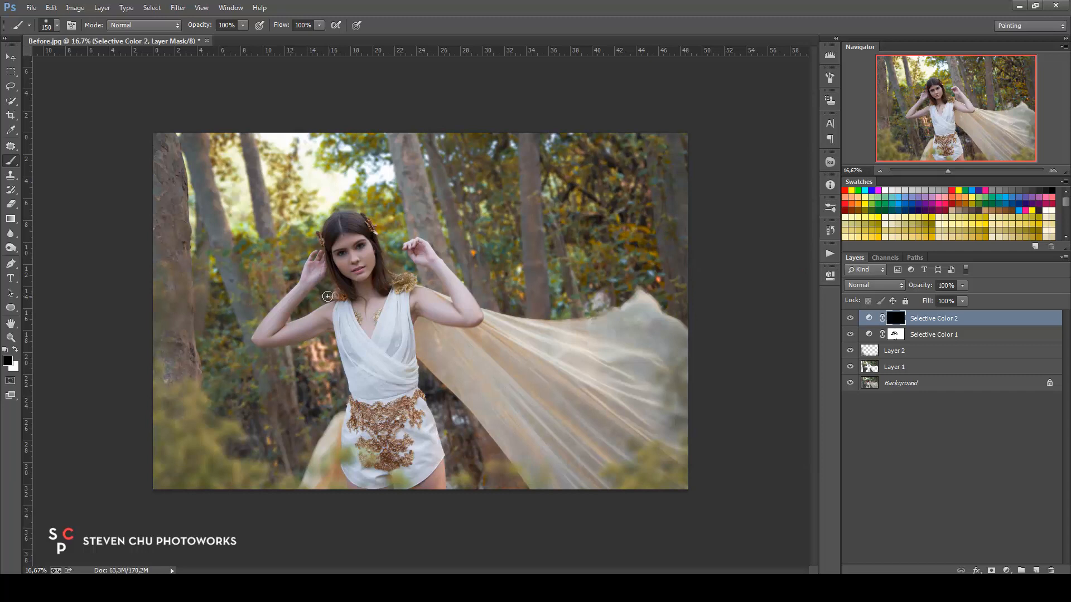
- Paint white on this mask over the model's face, shoulders, arms and legs with a larger brush, and compare the layer's effect
{"action": "left_click", "coordinate": [16, 350]}
{"action": "key", "text": "bracketright"}
{"action": "key", "text": "bracketright"}
{"action": "left_click", "coordinate": [361, 249]}
{"action": "left_click", "coordinate": [410, 302]}
{"action": "mouse_move", "coordinate": [467, 317]}
{"action": "left_mouse_down"}
{"action": "mouse_move", "coordinate": [416, 254]}
{"action": "mouse_move", "coordinate": [325, 353]}
{"action": "mouse_move", "coordinate": [324, 320]}
{"action": "mouse_move", "coordinate": [259, 334]}
{"action": "left_mouse_up"}
{"action": "left_click", "coordinate": [432, 472]}
{"action": "left_click", "coordinate": [851, 318]}
{"action": "left_click", "coordinate": [851, 318]}
{"action": "key", "text": "v"}
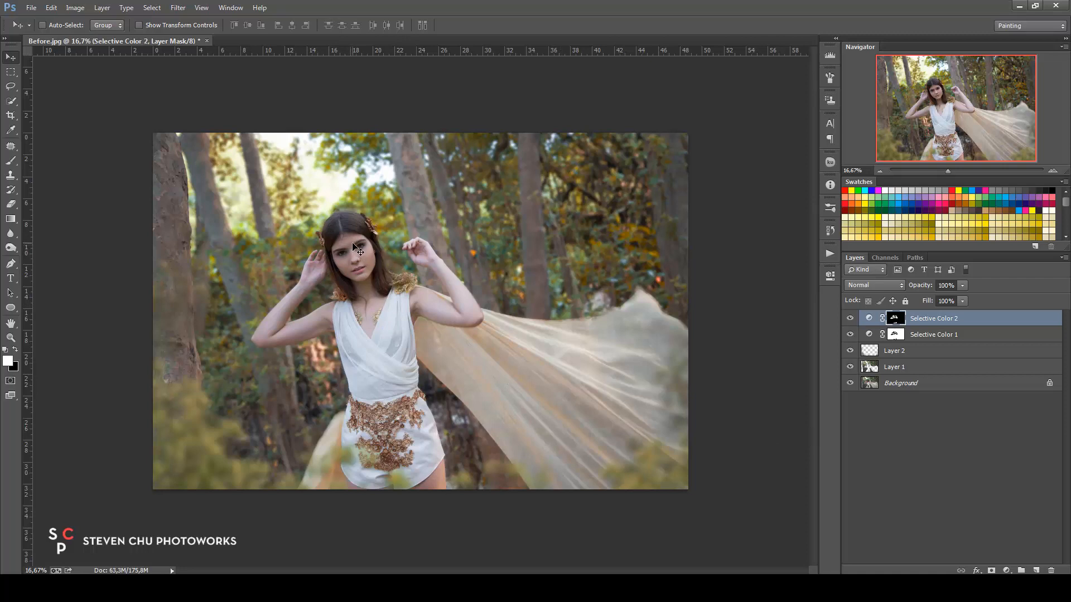
- Add a Curves adjustment layer with its midpoint raised to Input 108, Output 143, and invert its mask to black
{"action": "left_click", "coordinate": [1008, 571]}
{"action": "left_click", "coordinate": [982, 381]}
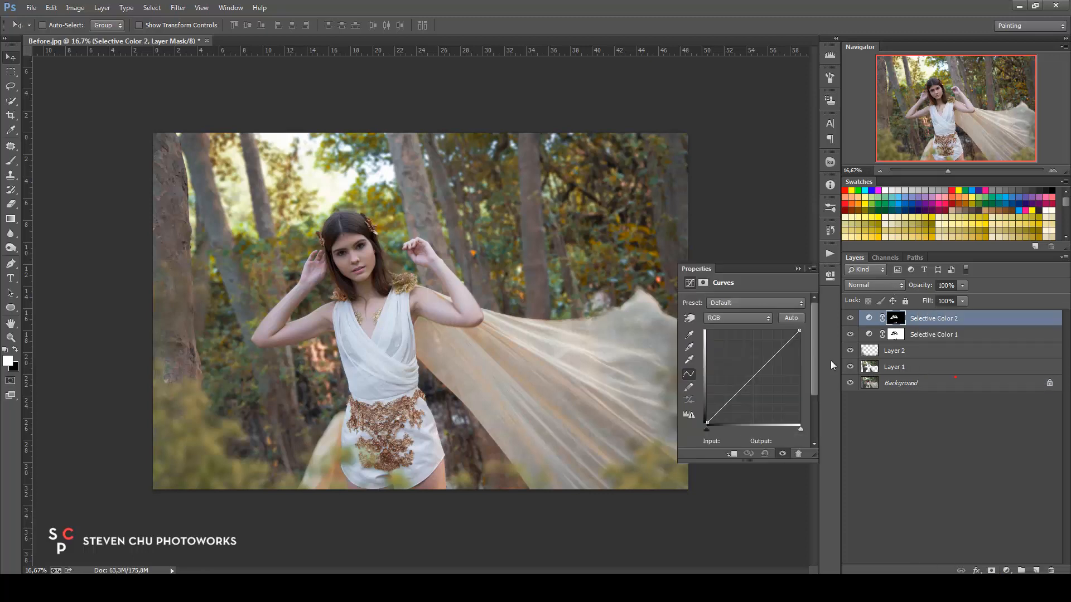
{"action": "left_click_drag", "start_coordinate": [748, 382], "coordinate": [747, 370]}
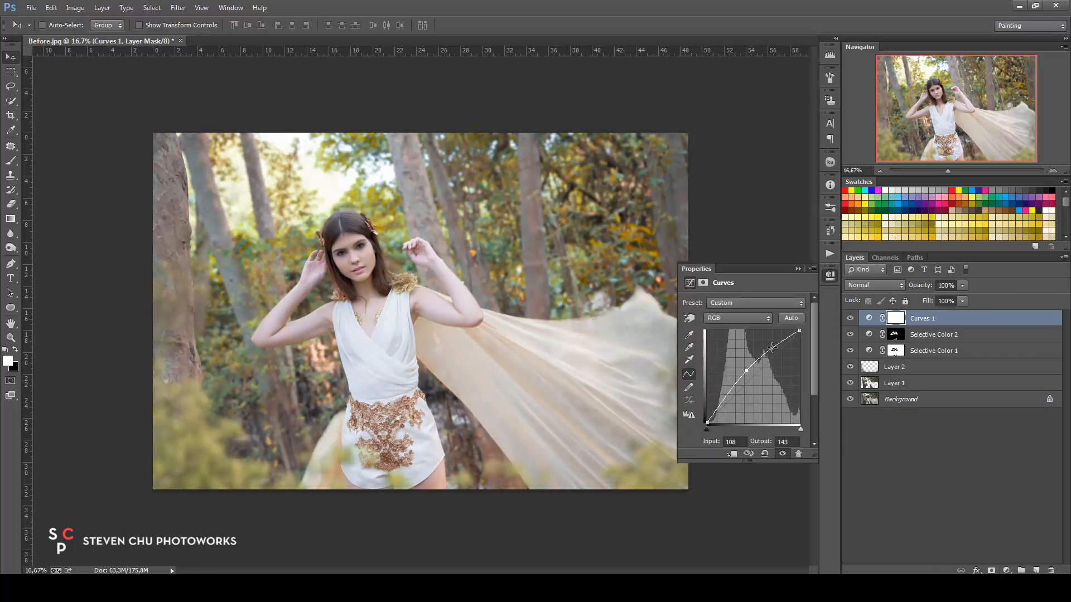
{"action": "left_click", "coordinate": [799, 270]}
{"action": "double_click", "coordinate": [901, 322]}
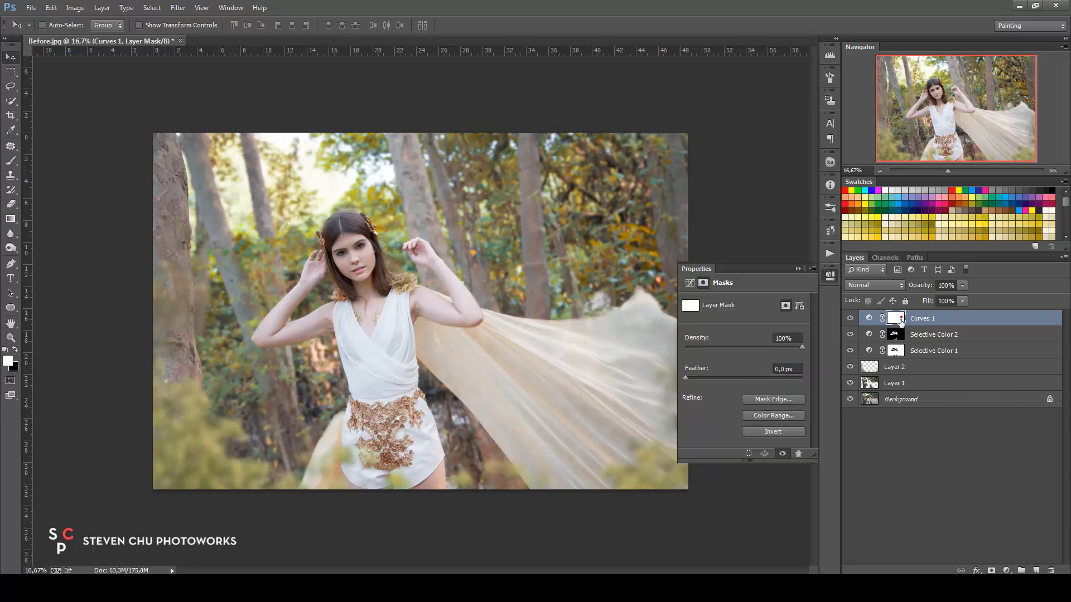
{"action": "left_click", "coordinate": [773, 431]}
{"action": "left_click", "coordinate": [798, 269]}
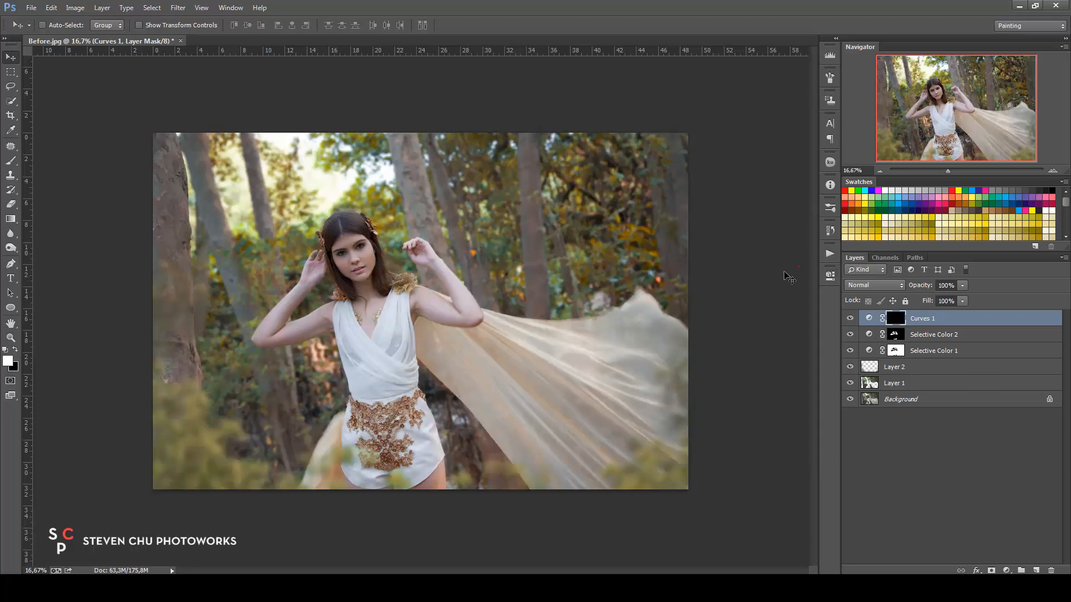
- Brighten the model's face by painting white on the Curves mask with an enlarged brush at 21% opacity
{"action": "left_click", "coordinate": [10, 160]}
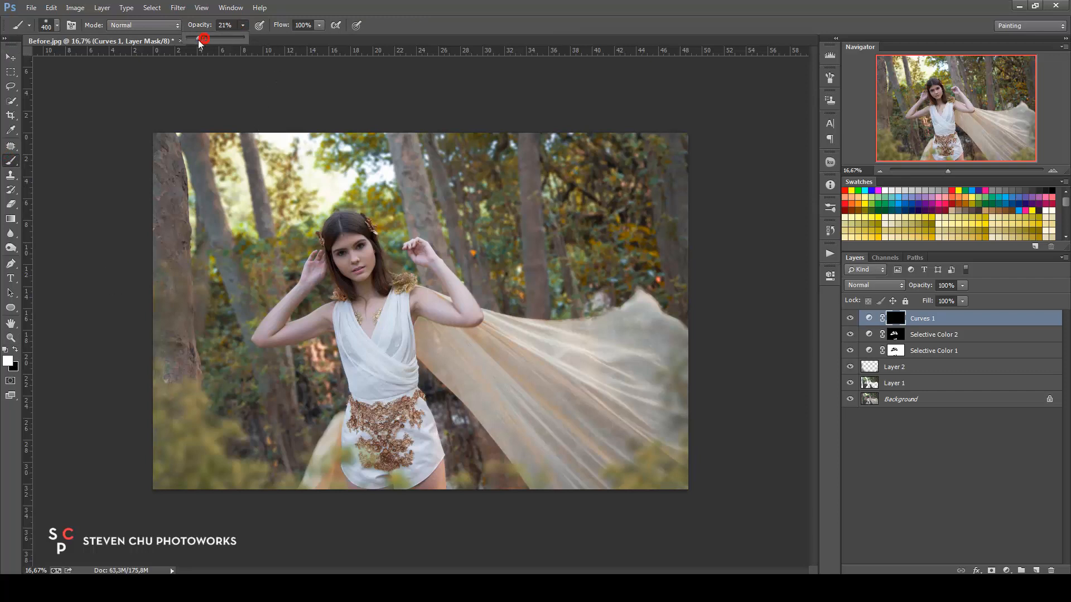
{"action": "left_click_drag", "start_coordinate": [197, 40], "coordinate": [199, 42]}
{"action": "left_click", "coordinate": [307, 87]}
{"action": "key", "text": "bracketright"}
{"action": "key", "text": "bracketright"}
{"action": "key", "text": "bracketright"}
{"action": "mouse_move", "coordinate": [334, 265]}
{"action": "left_mouse_down"}
{"action": "mouse_move", "coordinate": [351, 269]}
{"action": "mouse_move", "coordinate": [362, 294]}
{"action": "left_mouse_up"}
- Brighten the model's arm by painting on the Curves mask with the brush reduced to 150 px
{"action": "key", "text": "bracketleft"}
{"action": "key", "text": "bracketleft"}
{"action": "key", "text": "bracketleft"}
{"action": "key", "text": "bracketleft"}
{"action": "key", "text": "bracketleft"}
{"action": "key", "text": "bracketleft"}
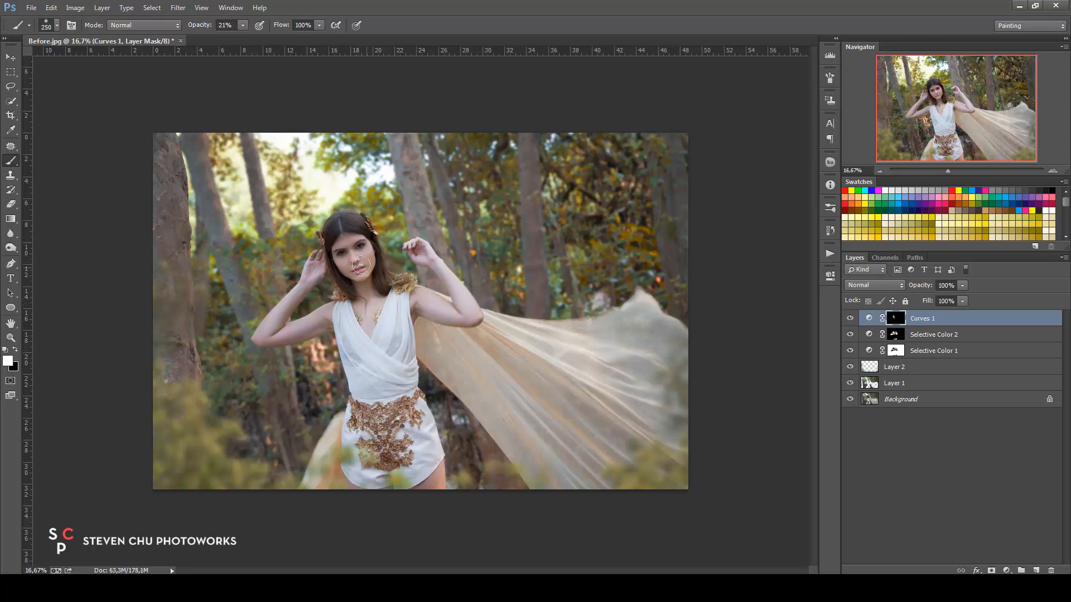
{"action": "key", "text": "bracketleft"}
{"action": "key", "text": "bracketleft"}
{"action": "key", "text": "bracketleft"}
{"action": "mouse_move", "coordinate": [297, 339]}
{"action": "left_mouse_down"}
{"action": "mouse_move", "coordinate": [323, 328]}
{"action": "mouse_move", "coordinate": [315, 330]}
{"action": "left_mouse_up"}
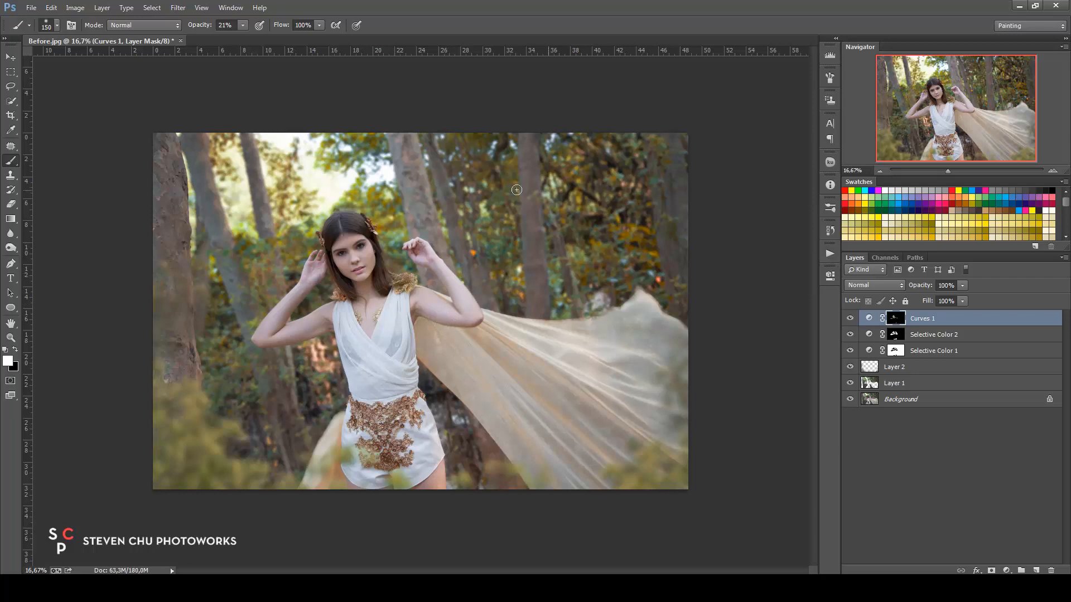
{"action": "left_click", "coordinate": [12, 58]}
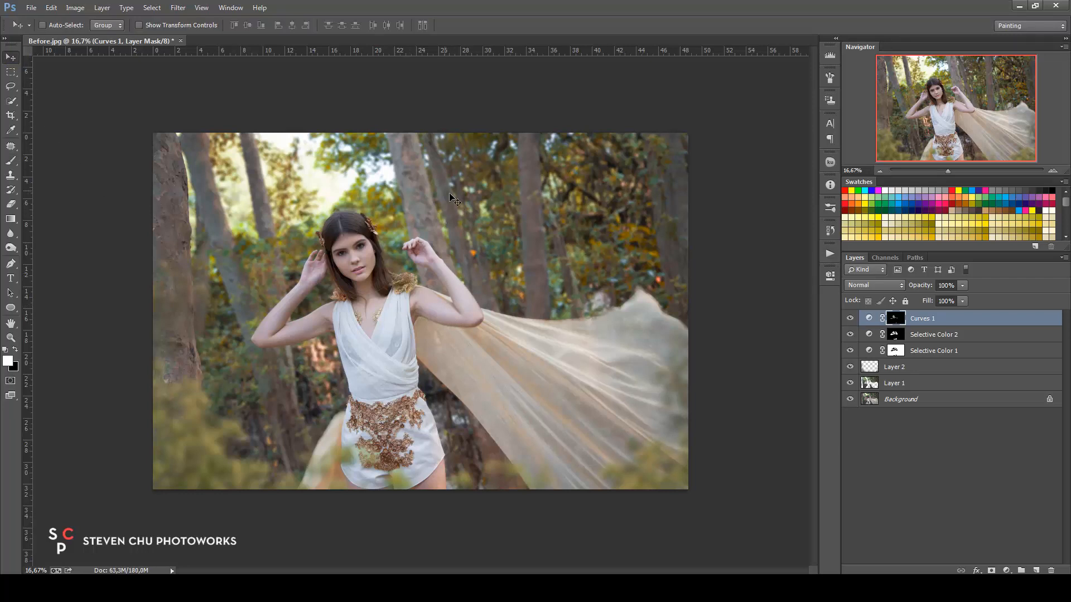
- Add a third Selective Color adjustment layer with its Yellows range at Cyan -74%, Magenta +16% and Yellow about +30%
{"action": "left_click", "coordinate": [1007, 571]}
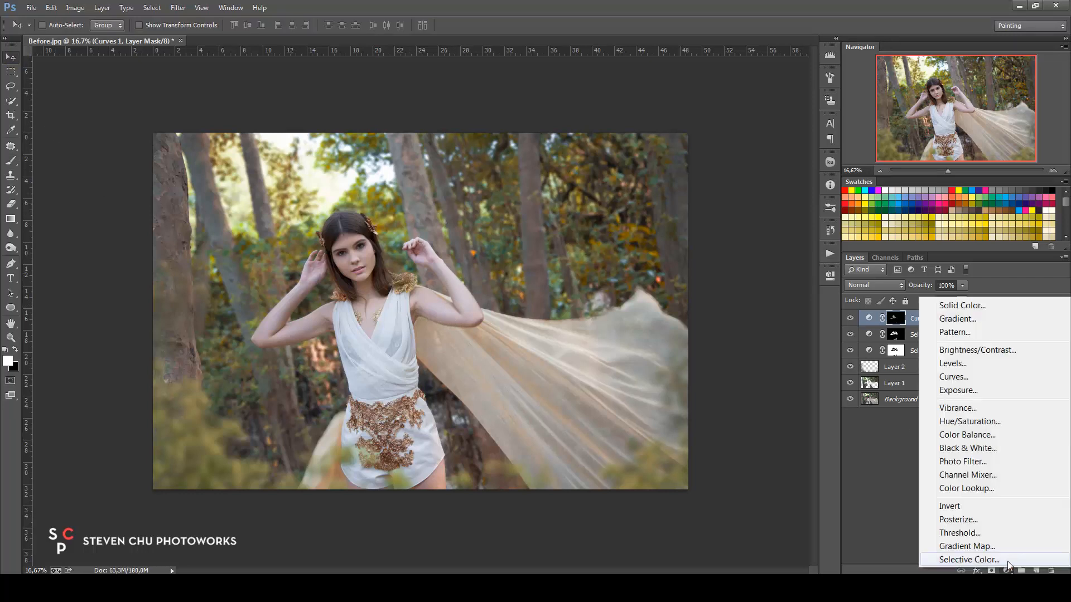
{"action": "left_click", "coordinate": [1007, 561]}
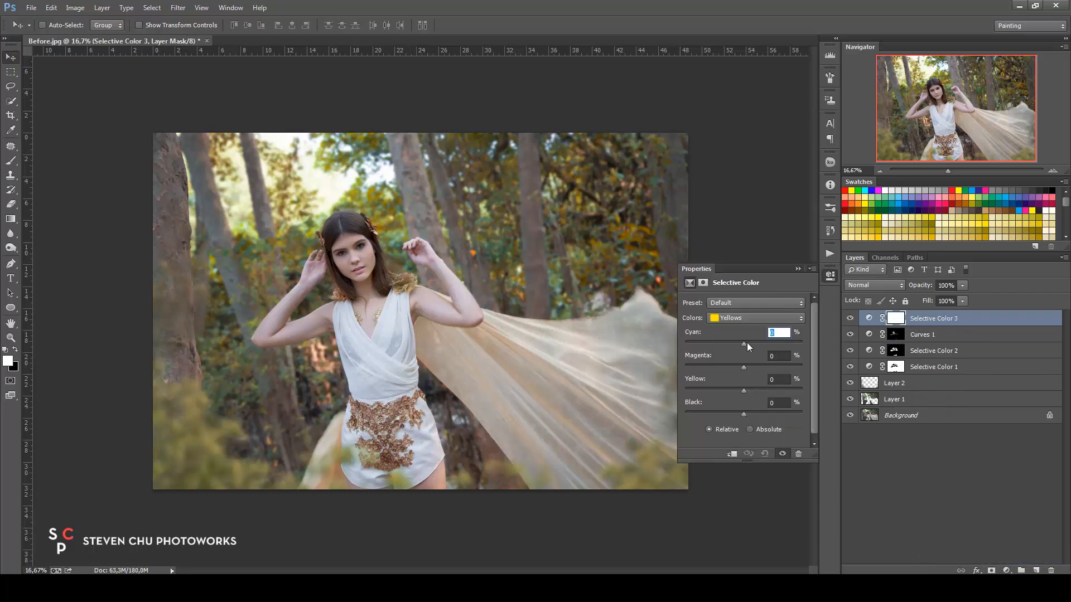
{"action": "type", "text": "65"}
{"action": "left_click_drag", "start_coordinate": [771, 344], "coordinate": [755, 366]}
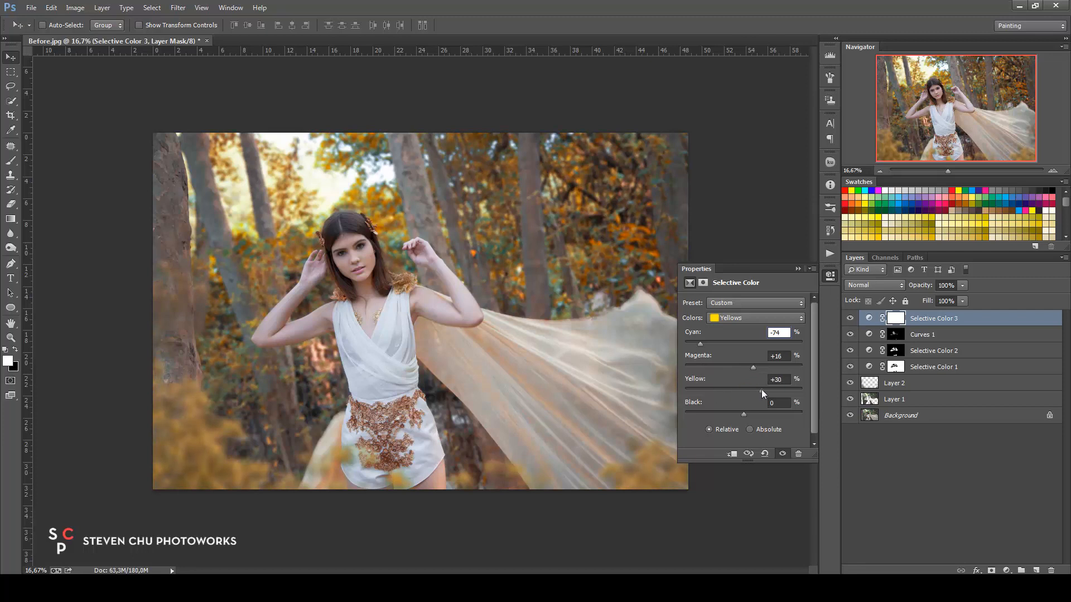
- Adjust the color amounts of the third Selective Color layer's Reds range
{"action": "left_click", "coordinate": [751, 319]}
{"action": "left_click", "coordinate": [746, 329]}
{"action": "left_click_drag", "start_coordinate": [744, 345], "coordinate": [737, 367]}
{"action": "left_click", "coordinate": [798, 270]}
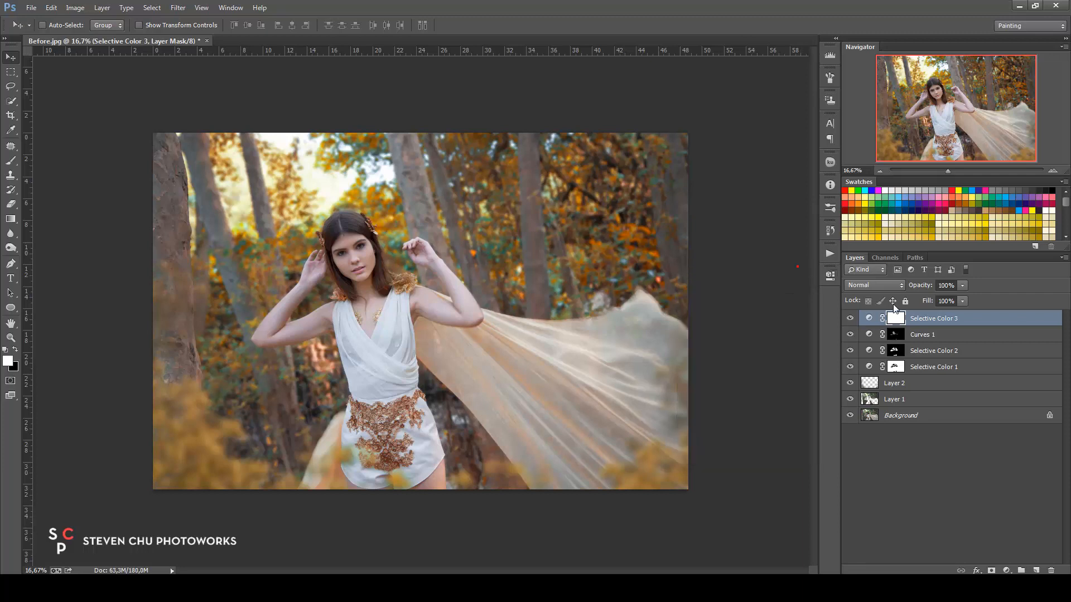
- Mask the third Selective Color adjustment off the model by painting black on its mask with the Brush at 100% opacity
{"action": "left_click", "coordinate": [11, 160]}
{"action": "left_click", "coordinate": [16, 350]}
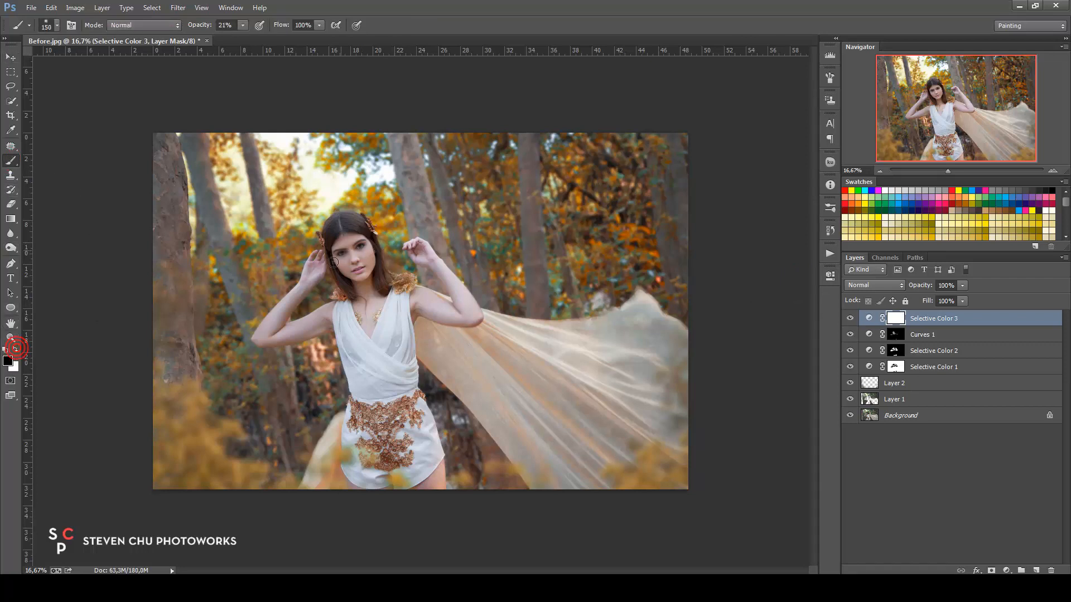
{"action": "left_click", "coordinate": [243, 25]}
{"action": "left_click_drag", "start_coordinate": [265, 38], "coordinate": [289, 38]}
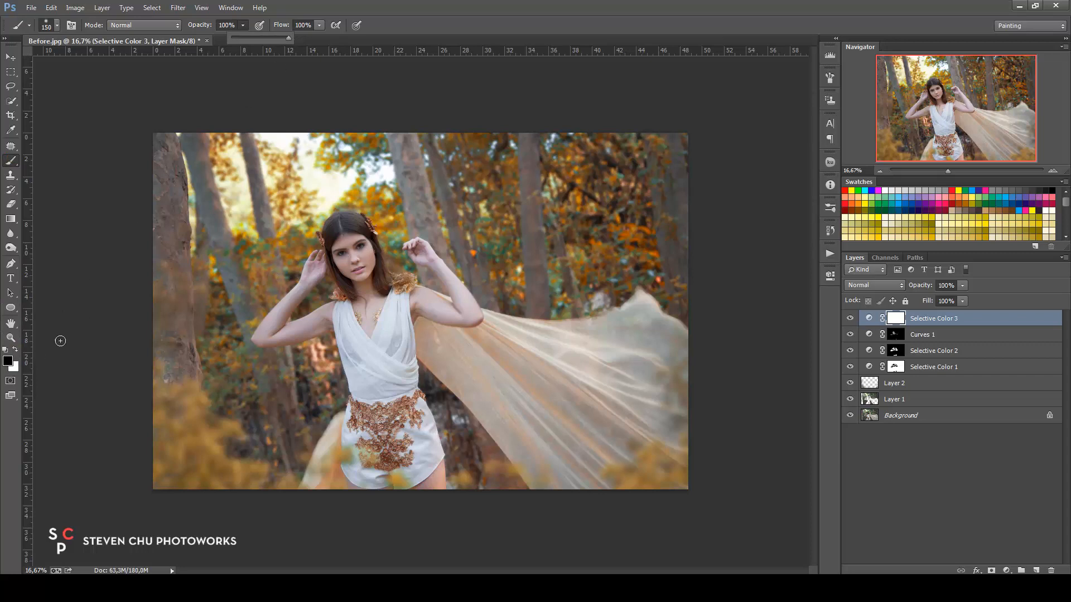
{"action": "left_click", "coordinate": [117, 300]}
{"action": "key", "text": "bracketright"}
{"action": "key", "text": "bracketright"}
{"action": "key", "text": "bracketright"}
{"action": "key", "text": "bracketright"}
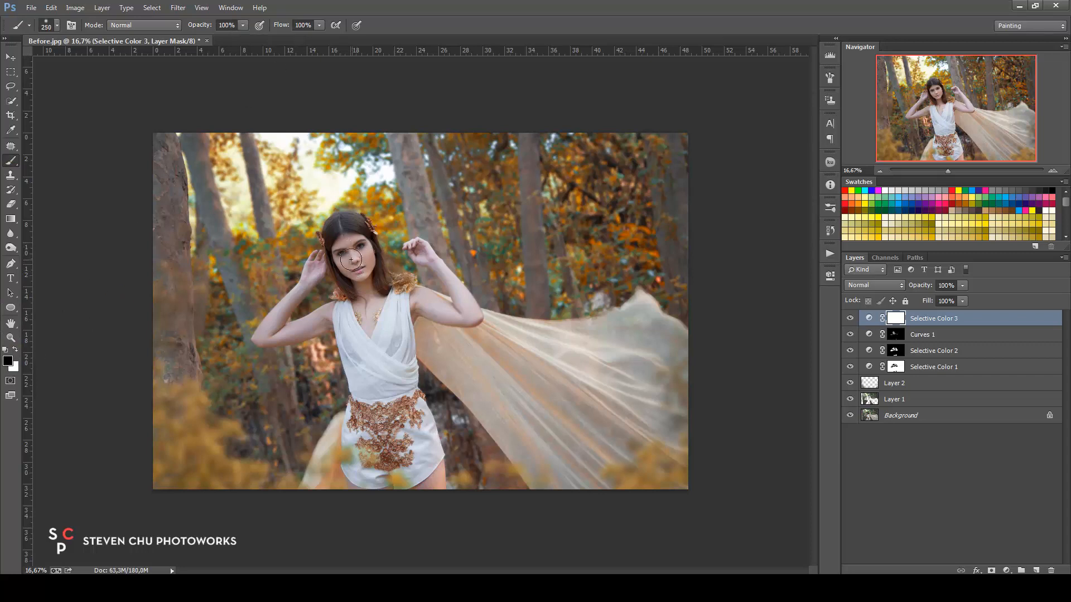
{"action": "key", "text": "bracketleft"}
{"action": "mouse_move", "coordinate": [435, 306]}
{"action": "left_mouse_down"}
{"action": "mouse_move", "coordinate": [415, 304]}
{"action": "mouse_move", "coordinate": [471, 317]}
{"action": "mouse_move", "coordinate": [435, 268]}
{"action": "mouse_move", "coordinate": [296, 295]}
{"action": "mouse_move", "coordinate": [260, 334]}
{"action": "mouse_move", "coordinate": [371, 339]}
{"action": "mouse_move", "coordinate": [431, 477]}
{"action": "mouse_move", "coordinate": [422, 491]}
{"action": "mouse_move", "coordinate": [365, 483]}
{"action": "mouse_move", "coordinate": [385, 492]}
{"action": "left_mouse_up"}
{"action": "key", "text": "bracketleft"}
{"action": "key", "text": "bracketleft"}
{"action": "left_click", "coordinate": [11, 56]}
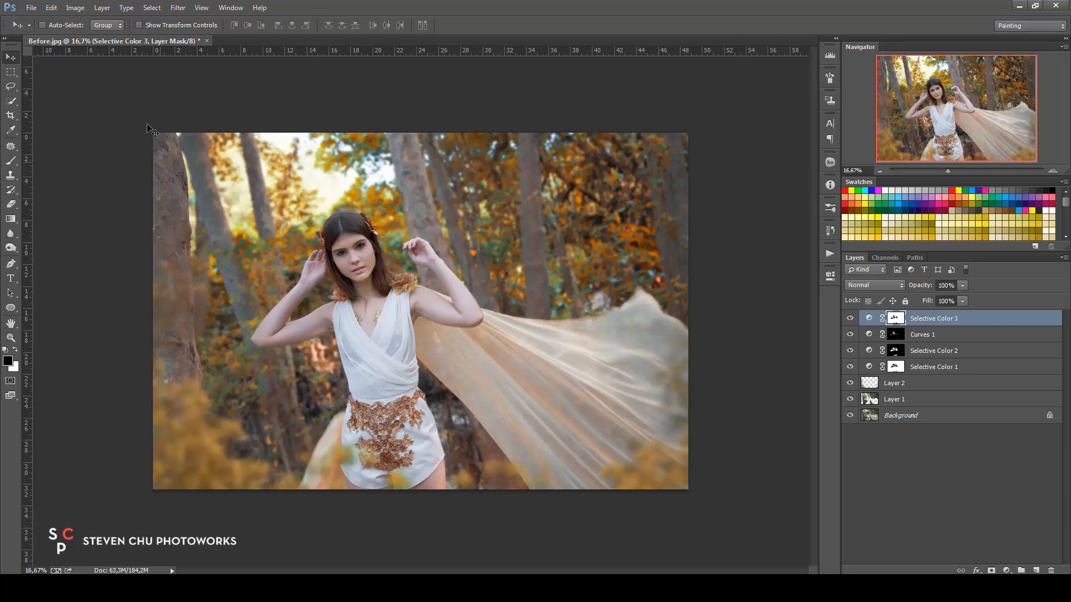
- Open the falling-leaves image daun gugur.tif from the Stok Foto folder as a document, keeping the raw import settings
{"action": "left_click", "coordinate": [31, 8]}
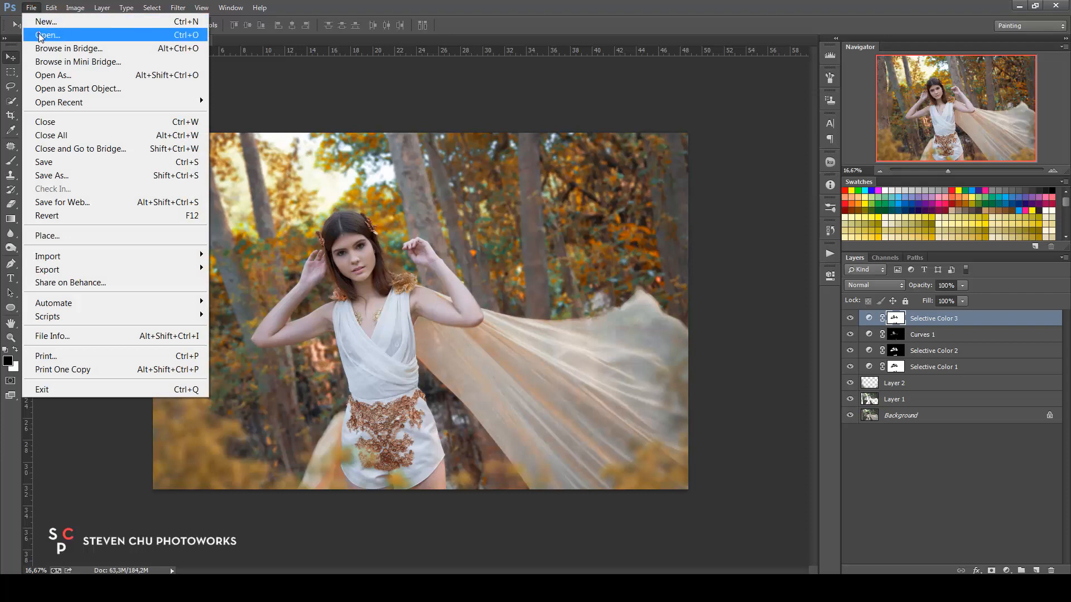
{"action": "left_click", "coordinate": [39, 36]}
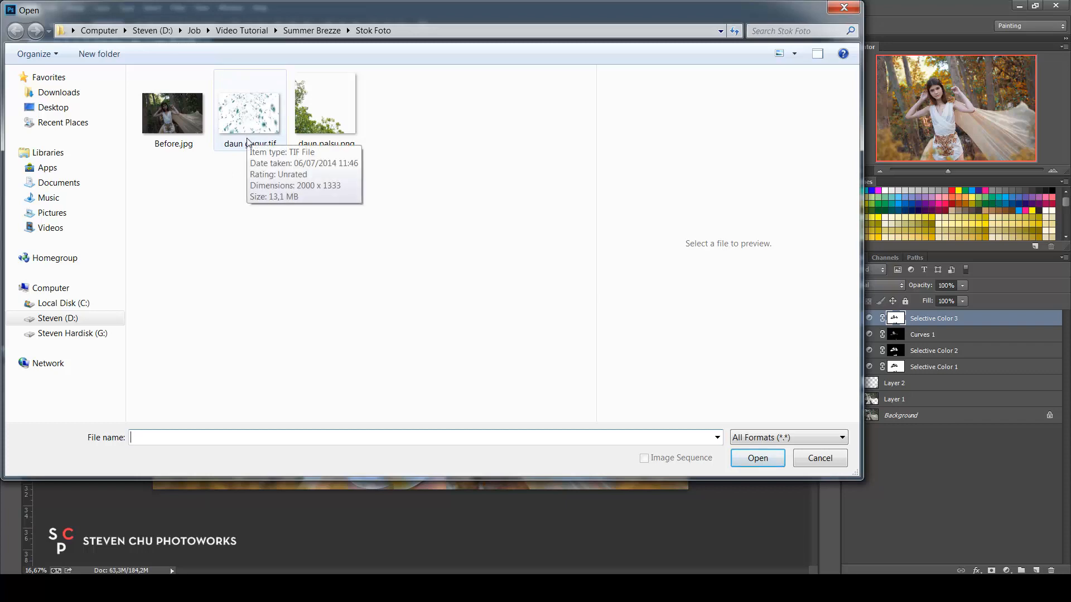
{"action": "double_click", "coordinate": [251, 112]}
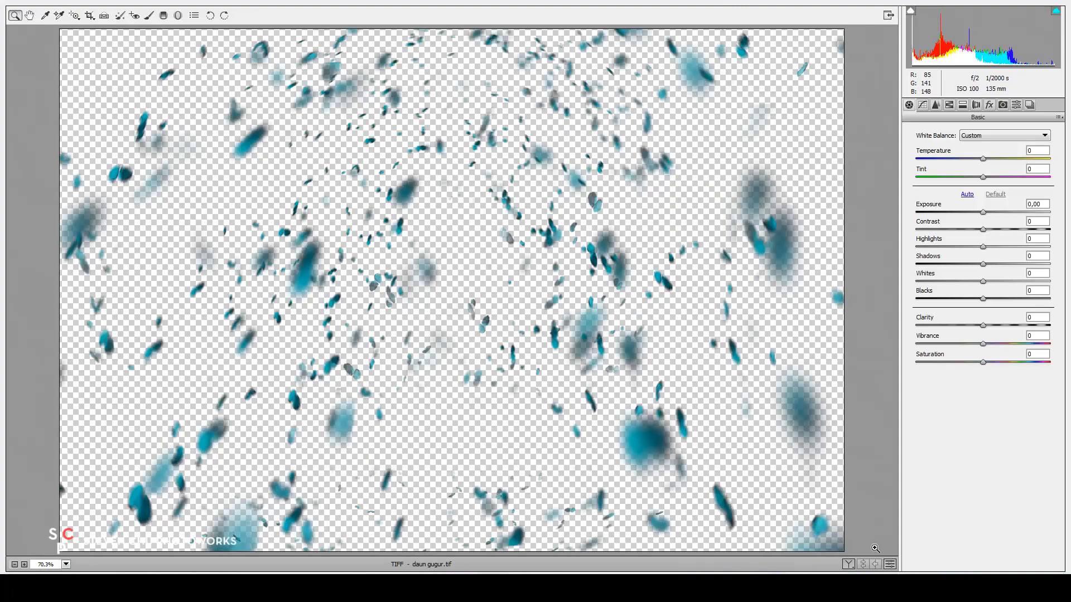
{"action": "key", "text": "Return"}
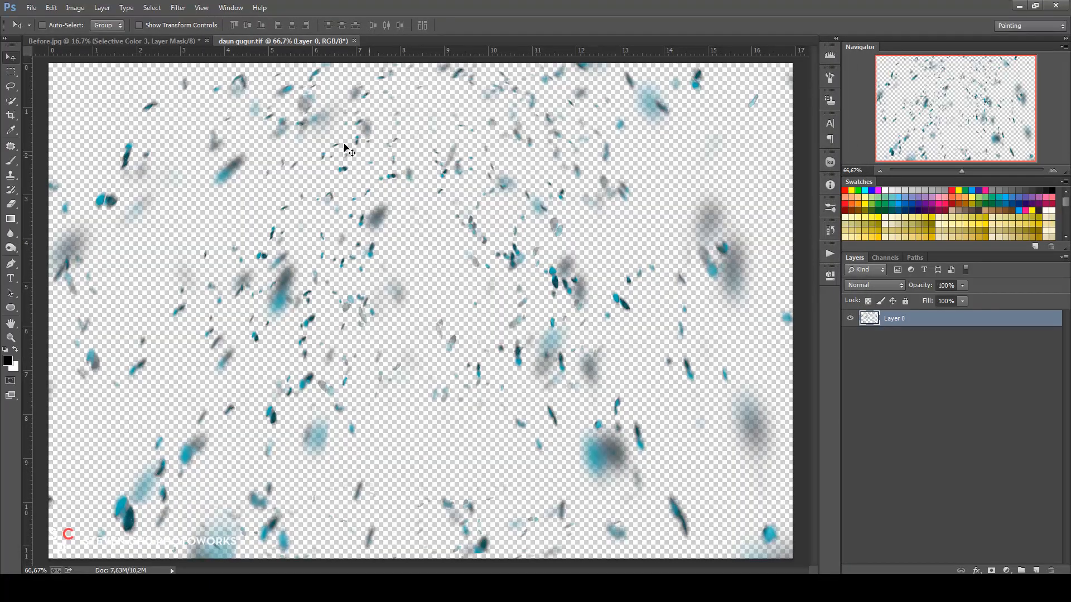
- Copy the falling-leaves layer into the Before.jpg portrait and close the daun gugur.tif document
{"action": "left_click_drag", "start_coordinate": [280, 44], "coordinate": [520, 123]}
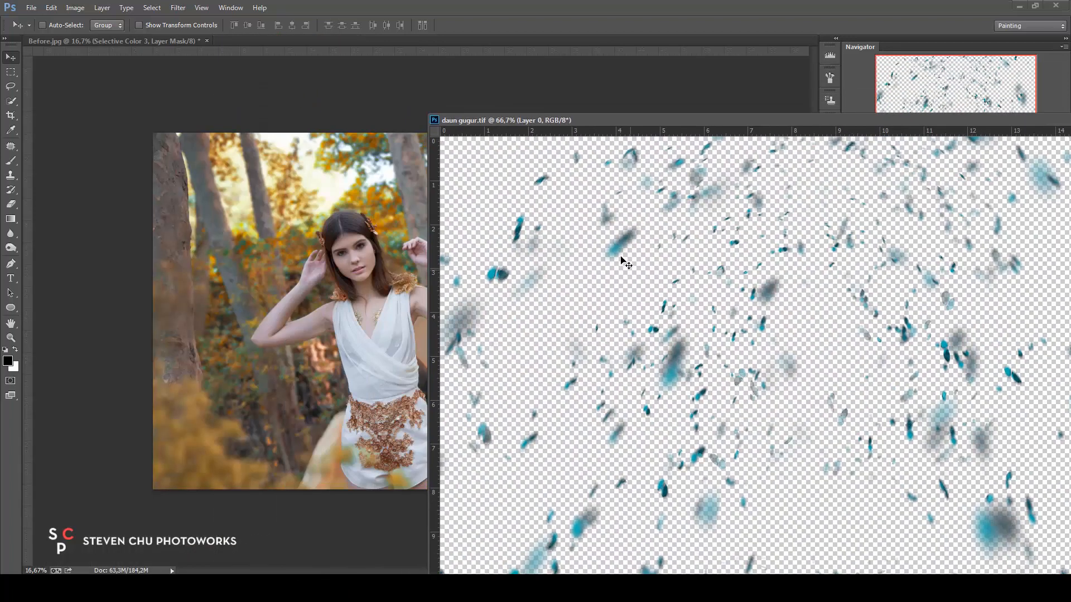
{"action": "left_click_drag", "start_coordinate": [340, 239], "coordinate": [341, 240]}
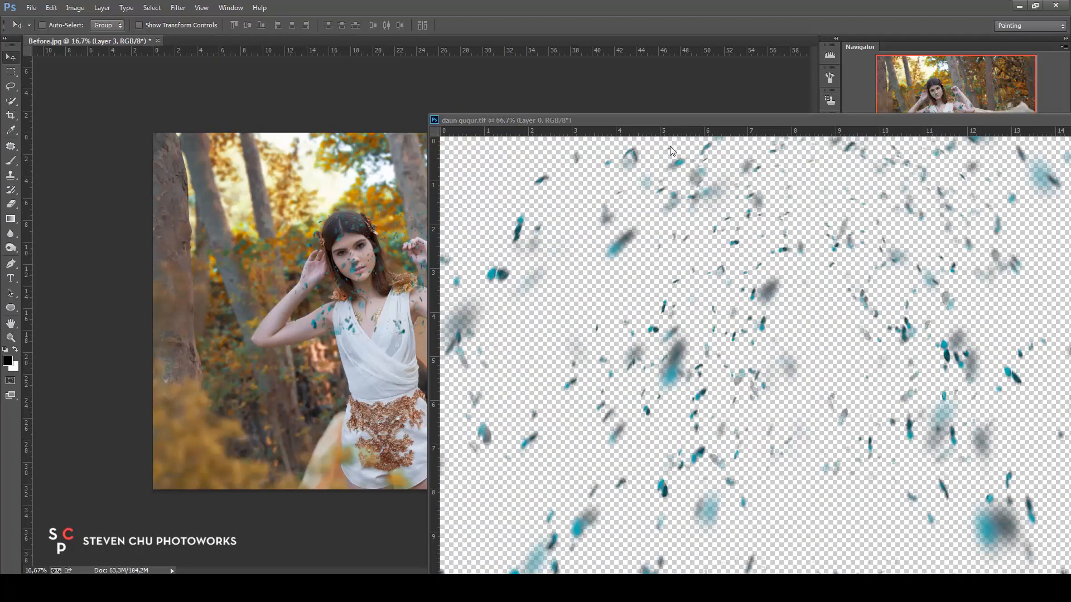
{"action": "left_click_drag", "start_coordinate": [629, 122], "coordinate": [221, 133]}
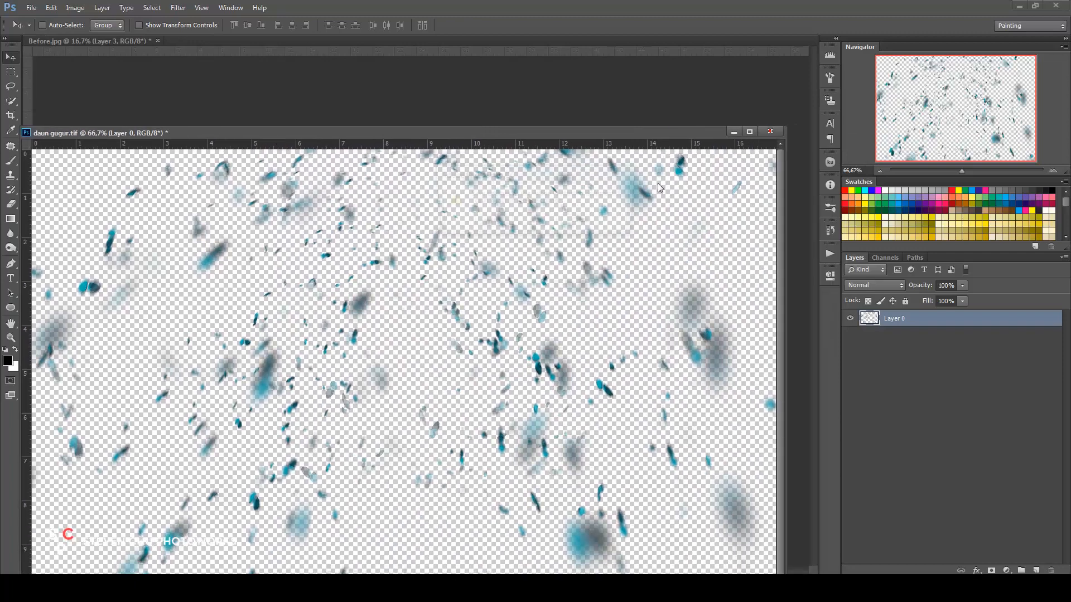
{"action": "key", "text": "ctrl+w"}
{"action": "left_click", "coordinate": [543, 225]}
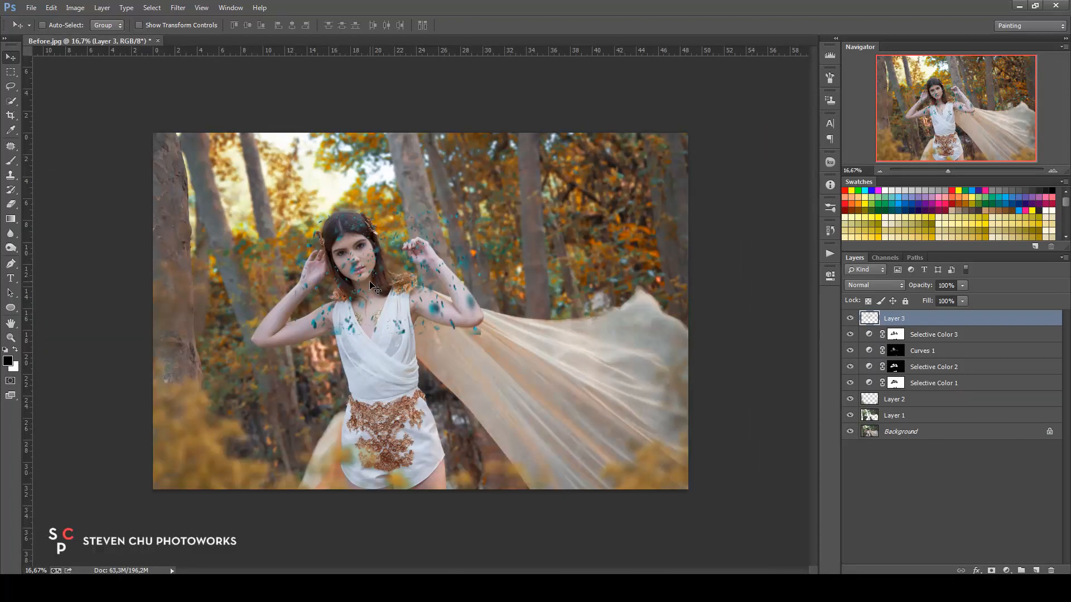
- Enlarge the leaves layer proportionally to about 366% with Free Transform and move it so it covers the whole photo
{"action": "left_click_drag", "start_coordinate": [373, 286], "coordinate": [340, 307]}
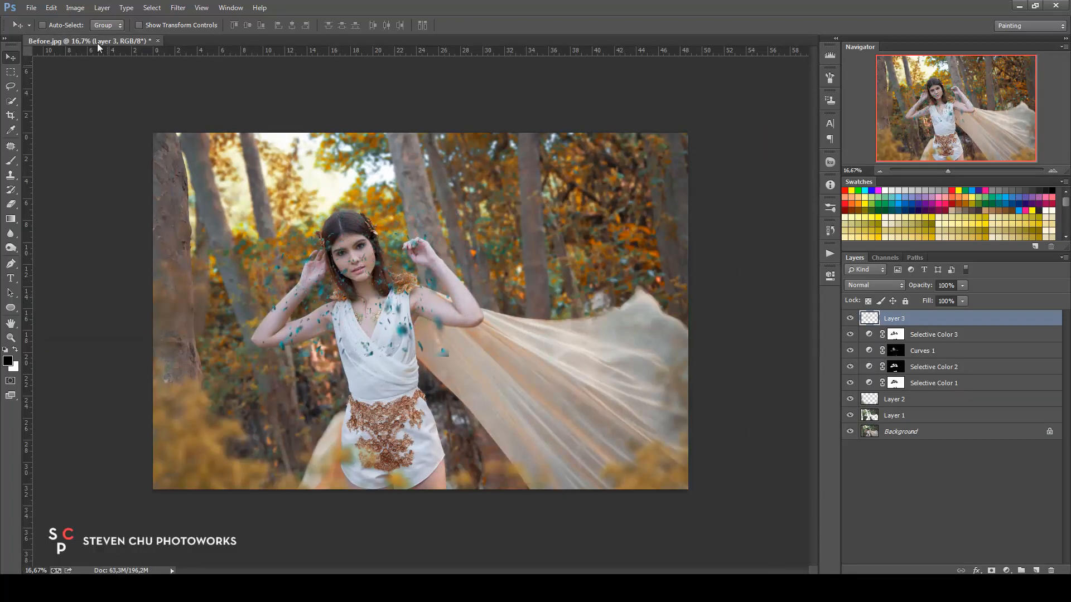
{"action": "left_click", "coordinate": [54, 9]}
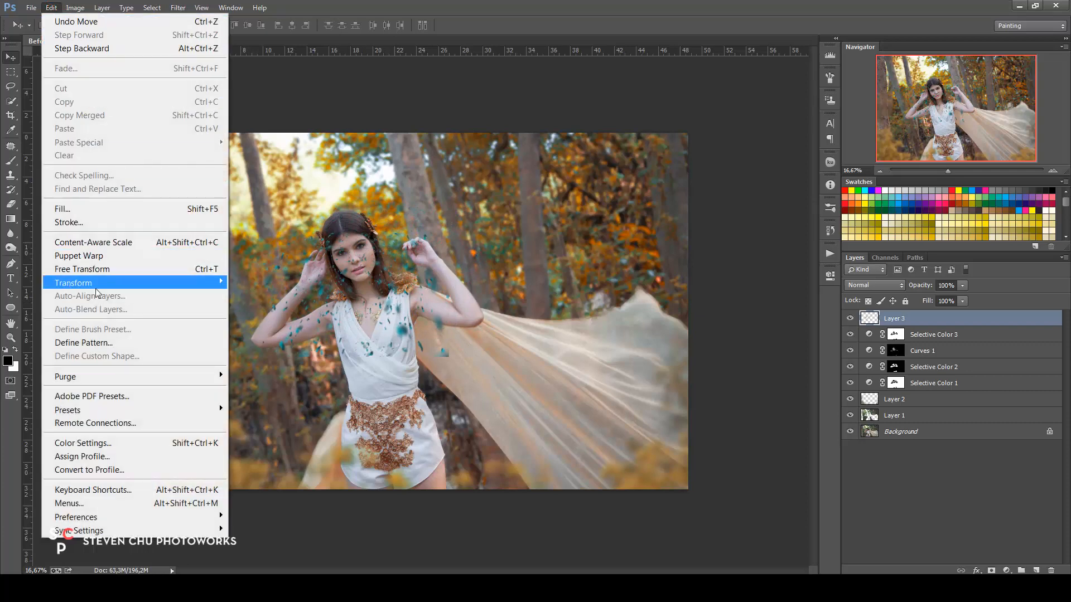
{"action": "left_click", "coordinate": [103, 270]}
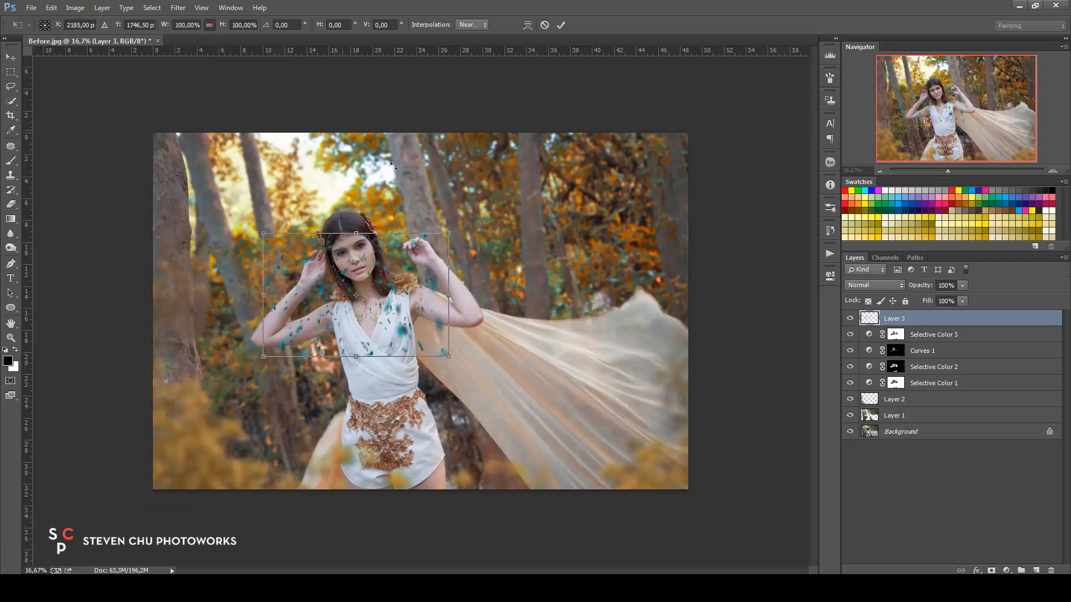
{"action": "left_click_drag", "start_coordinate": [449, 233], "coordinate": [798, 101]}
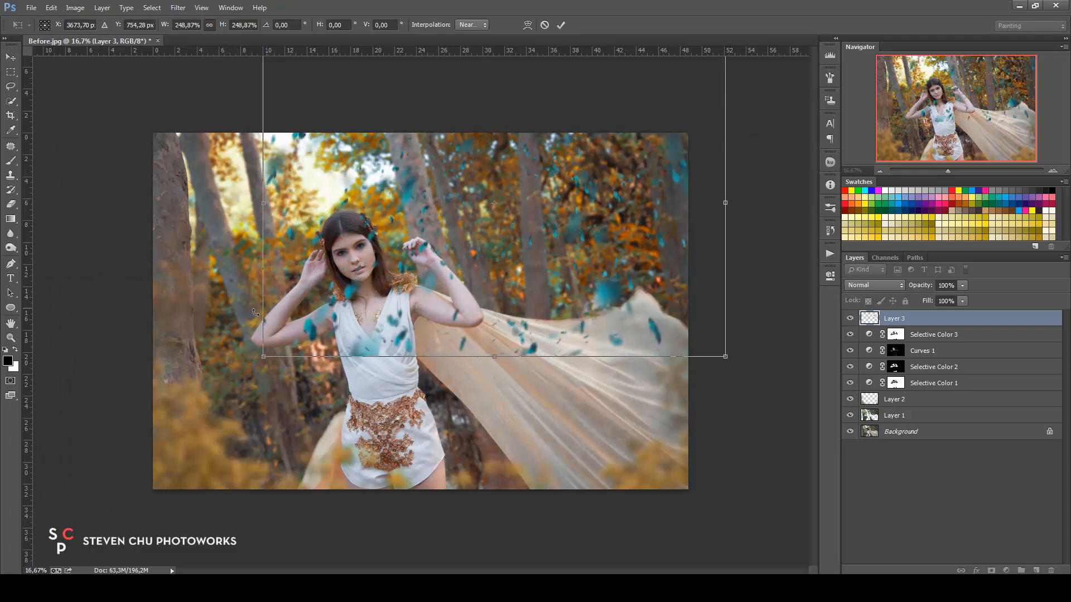
{"action": "left_click_drag", "start_coordinate": [264, 353], "coordinate": [168, 435]}
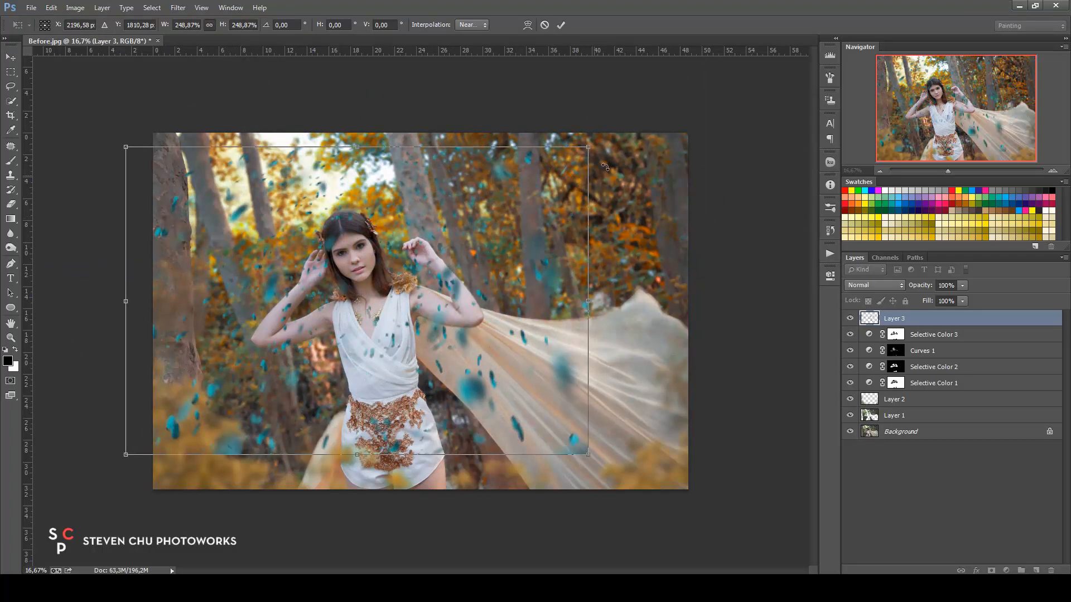
{"action": "left_click_drag", "start_coordinate": [591, 147], "coordinate": [755, 72]}
{"action": "left_click_drag", "start_coordinate": [483, 225], "coordinate": [475, 268]}
{"action": "left_click_drag", "start_coordinate": [735, 91], "coordinate": [744, 80]}
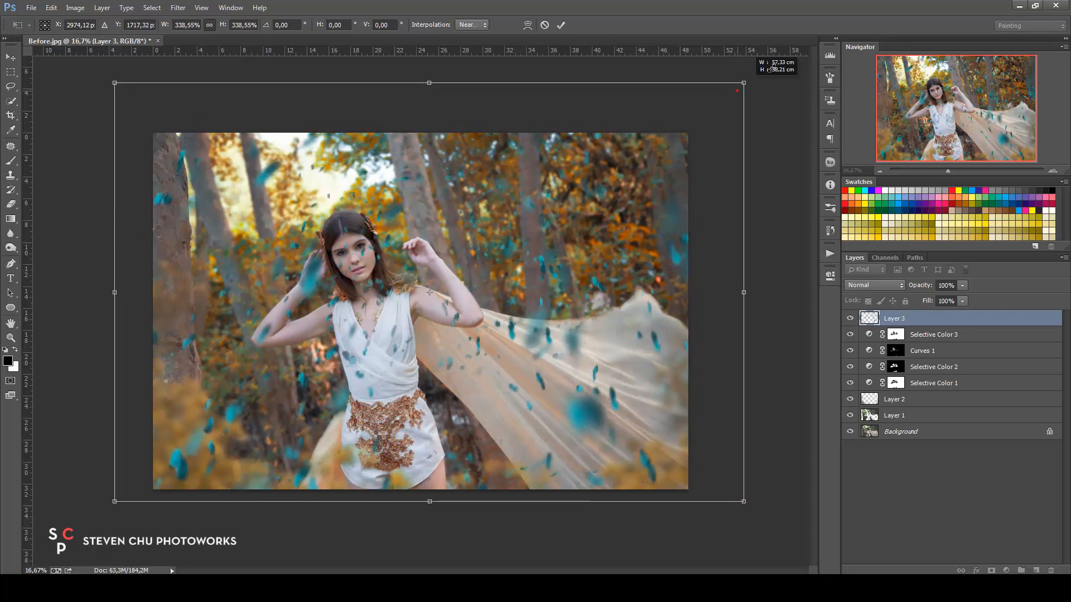
- Rotate the leaves layer to about -11°, enlarge it to about 398%, reposition it over the photo and apply the transform
{"action": "left_click_drag", "start_coordinate": [83, 223], "coordinate": [77, 292]}
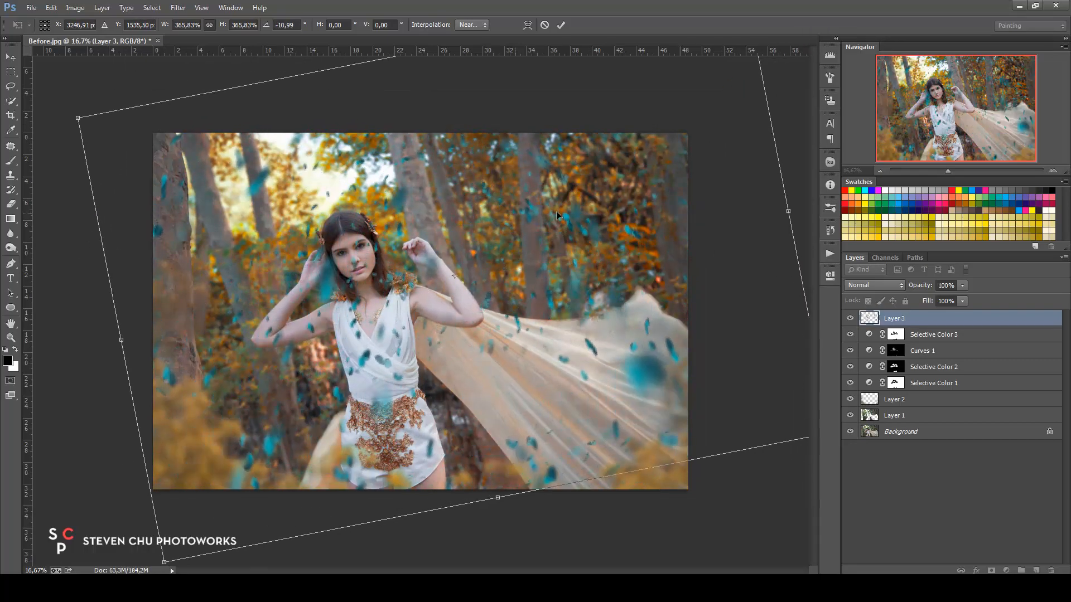
{"action": "left_click_drag", "start_coordinate": [551, 219], "coordinate": [451, 225]}
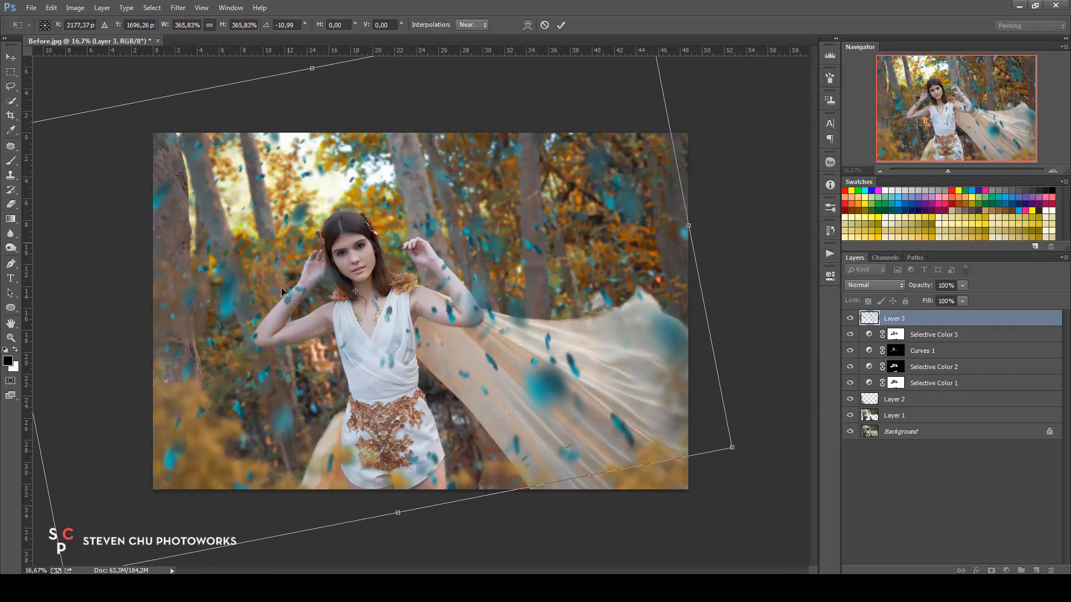
{"action": "left_click_drag", "start_coordinate": [733, 447], "coordinate": [779, 478]}
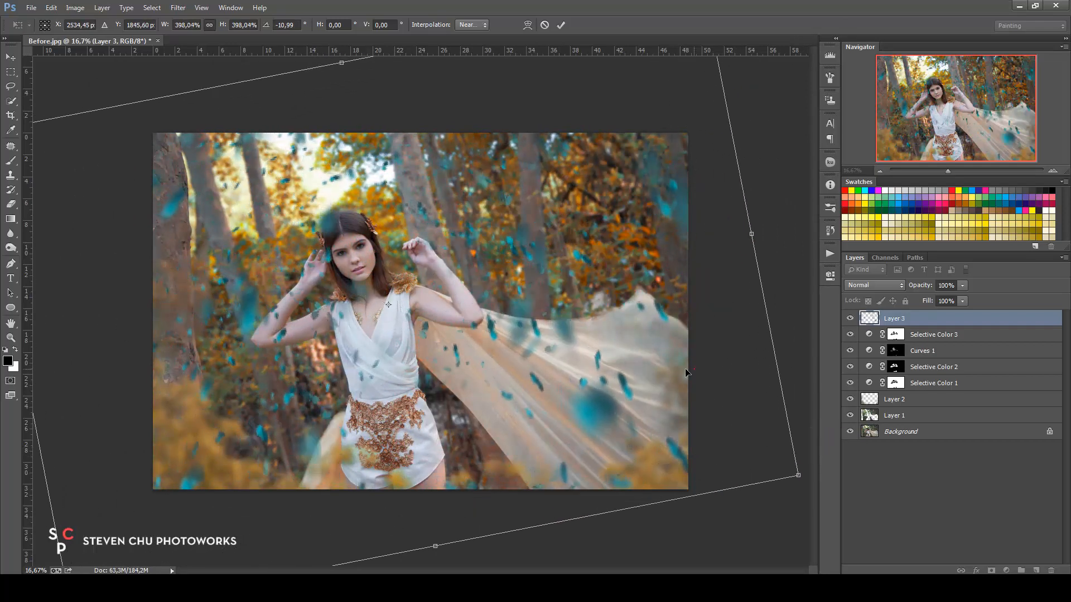
{"action": "left_click_drag", "start_coordinate": [694, 369], "coordinate": [677, 369]}
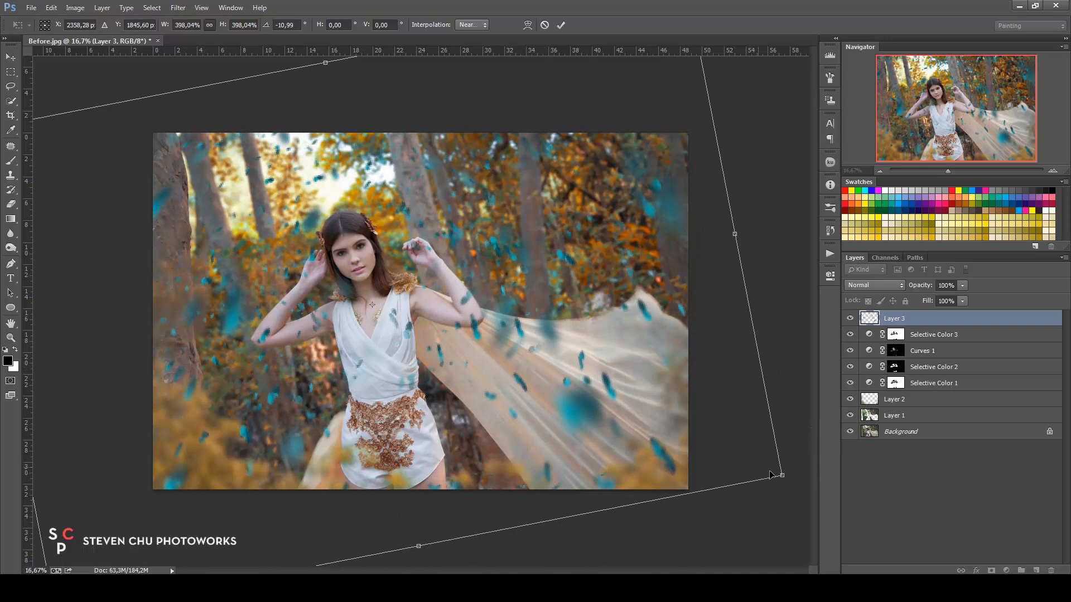
{"action": "left_click_drag", "start_coordinate": [427, 269], "coordinate": [421, 269]}
{"action": "left_click_drag", "start_coordinate": [692, 344], "coordinate": [694, 345]}
{"action": "left_click", "coordinate": [562, 26]}
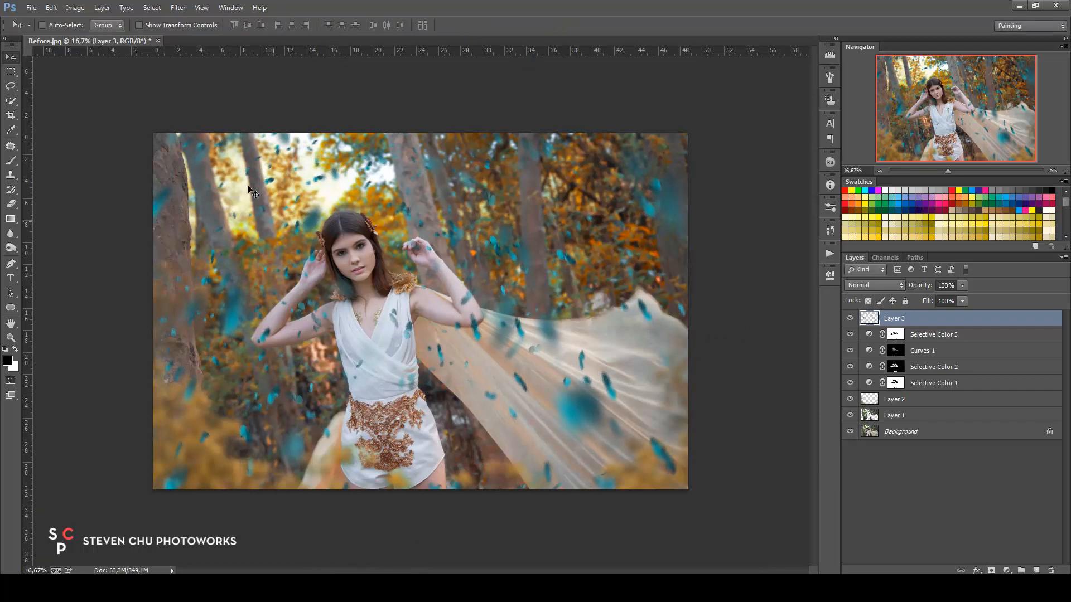
- Recolor the leaves layer to autumn orange with Hue/Saturation, setting Hue to -150 and raising Saturation slightly
{"action": "left_click", "coordinate": [76, 8]}
{"action": "mouse_move", "coordinate": [101, 49]}
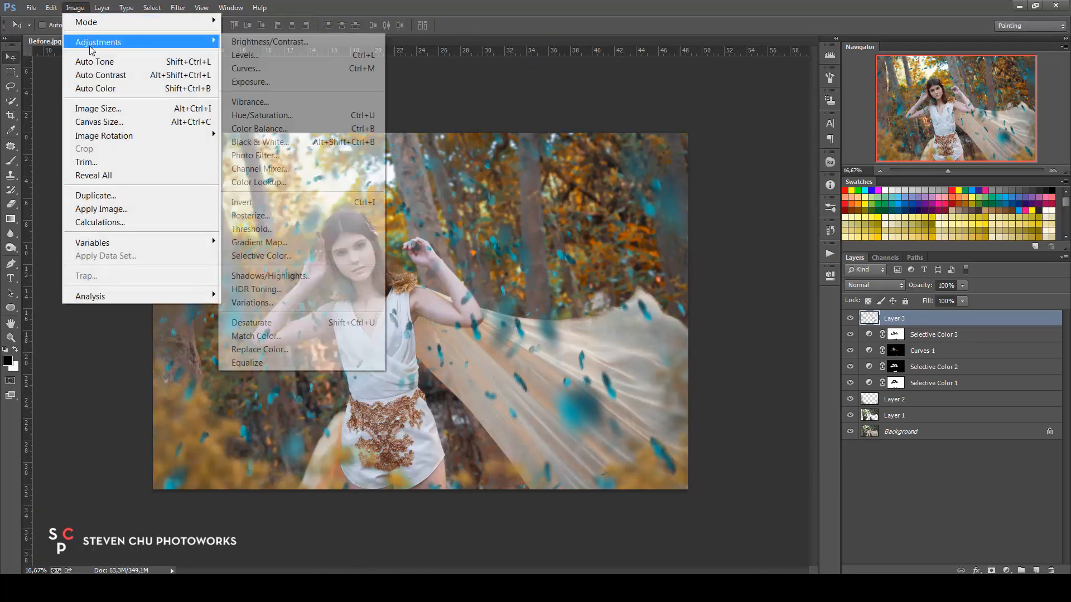
{"action": "left_click", "coordinate": [282, 122]}
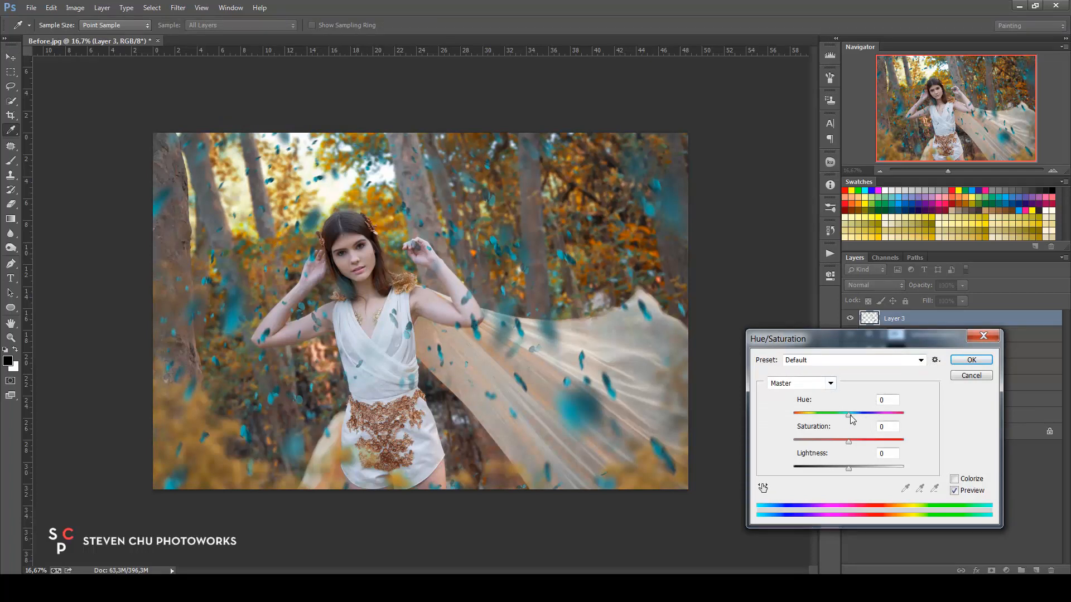
{"action": "left_click_drag", "start_coordinate": [850, 415], "coordinate": [809, 420]}
{"action": "left_click_drag", "start_coordinate": [808, 419], "coordinate": [803, 419]}
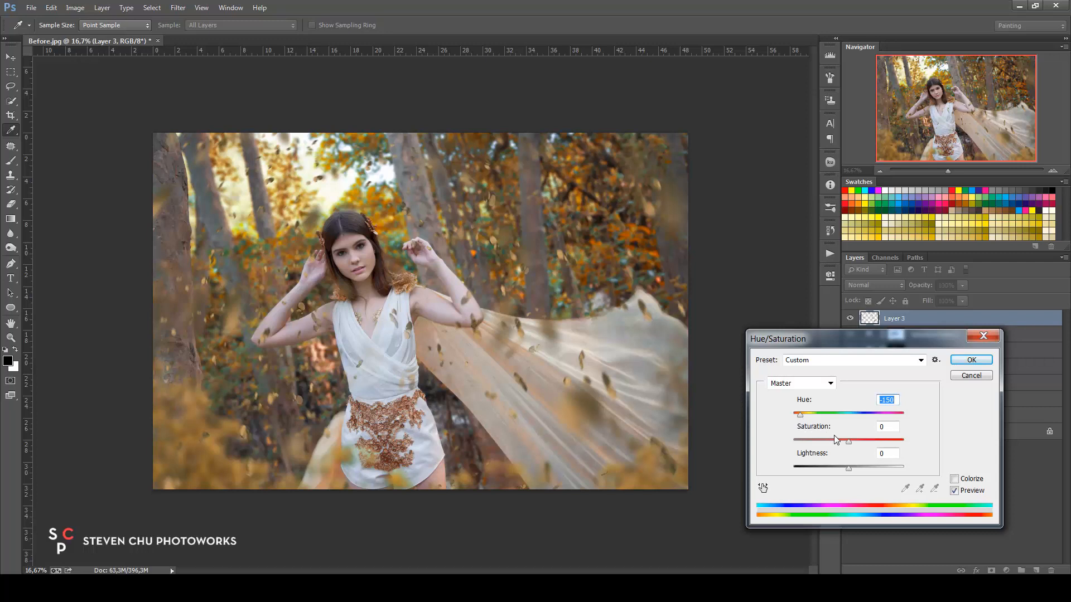
{"action": "mouse_move", "coordinate": [848, 443]}
{"action": "left_mouse_down"}
{"action": "mouse_move", "coordinate": [834, 445]}
{"action": "mouse_move", "coordinate": [863, 444]}
{"action": "left_mouse_up"}
{"action": "left_click", "coordinate": [970, 360]}
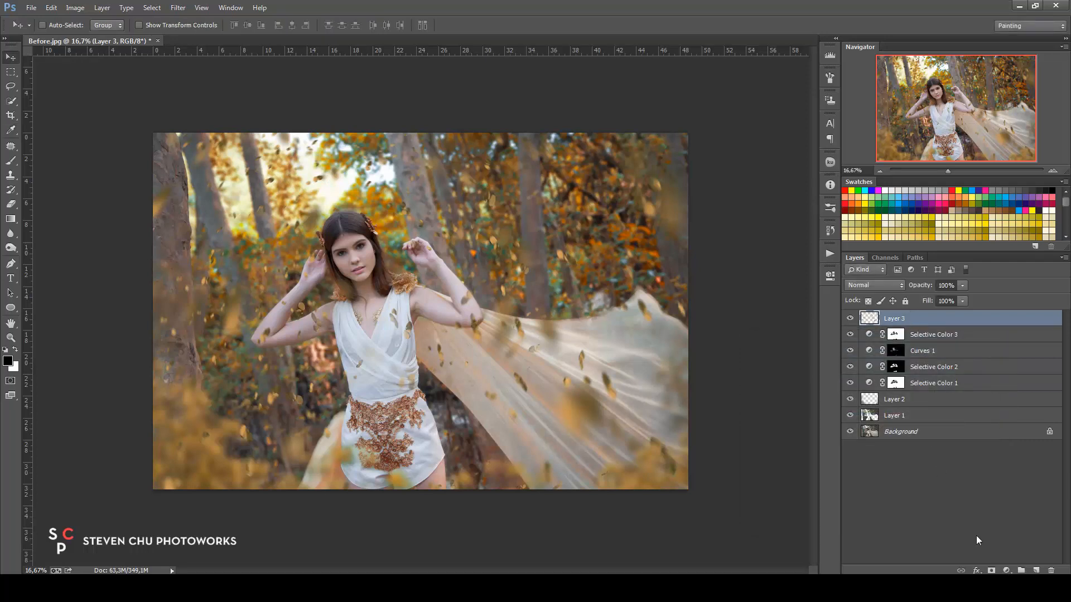
- Add a layer mask to the leaves layer and paint black over the model's face and body with an 800 px brush
{"action": "left_click", "coordinate": [991, 570]}
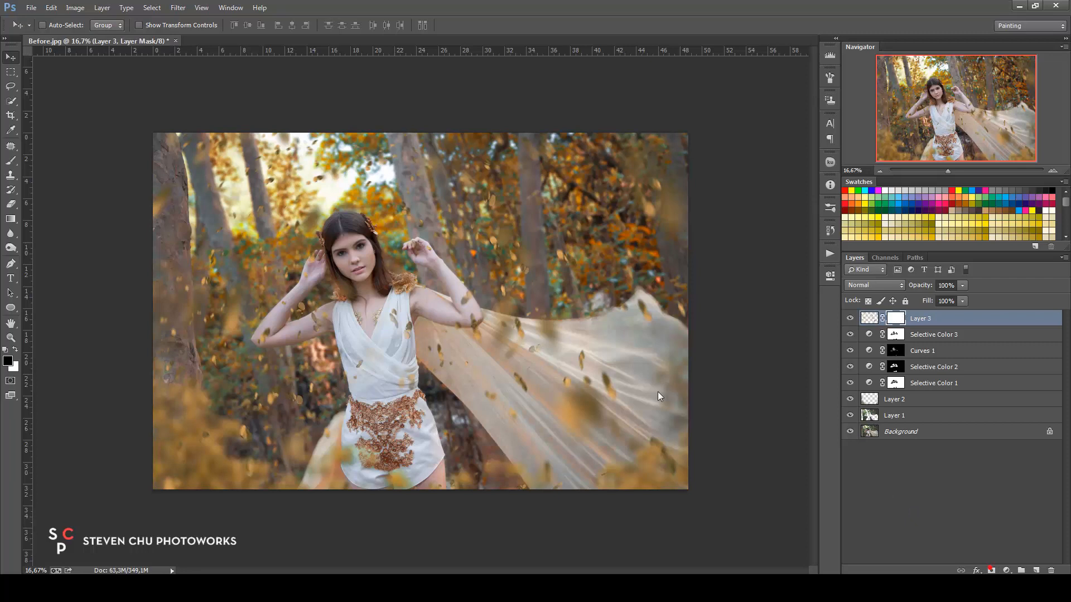
{"action": "left_click", "coordinate": [10, 161]}
{"action": "left_click", "coordinate": [39, 359]}
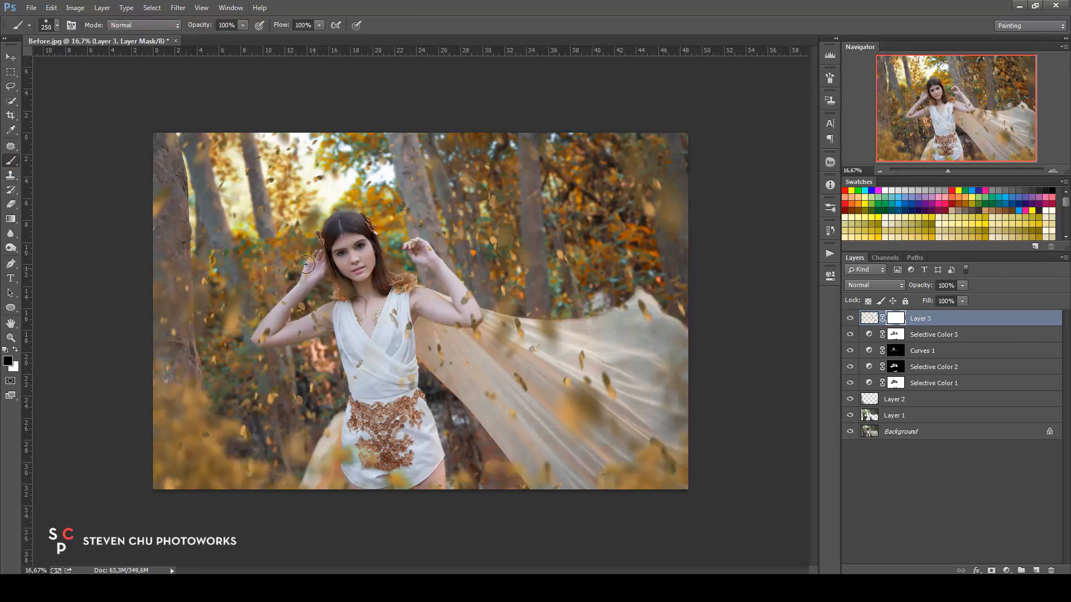
{"action": "key", "text": "bracketright"}
{"action": "key", "text": "bracketright"}
{"action": "key", "text": "bracketright"}
{"action": "key", "text": "bracketright"}
{"action": "key", "text": "bracketright"}
{"action": "key", "text": "bracketright"}
{"action": "key", "text": "bracketright"}
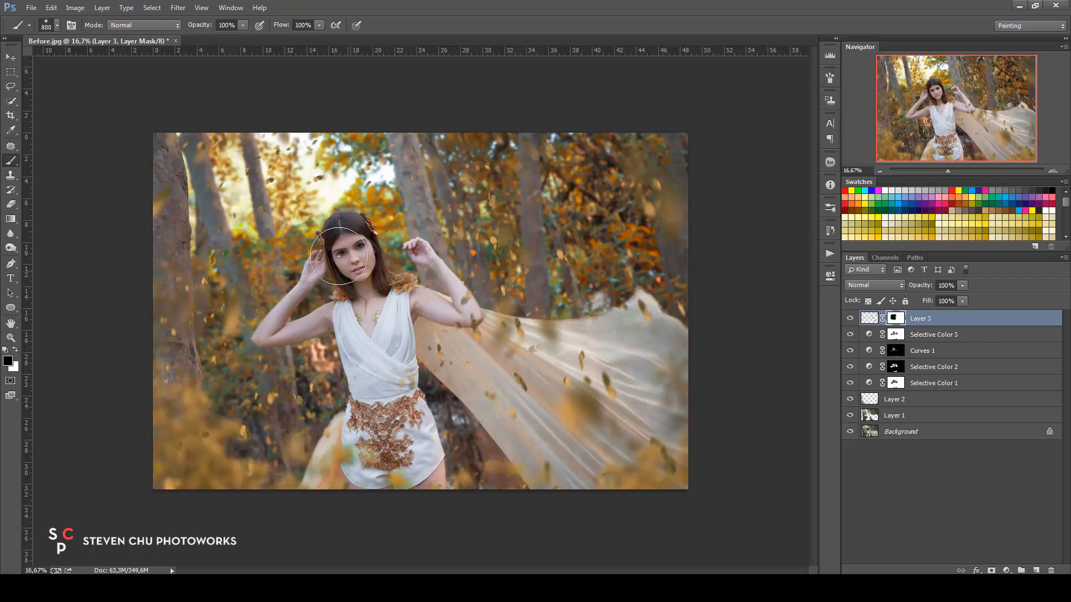
{"action": "left_click_drag", "start_coordinate": [322, 301], "coordinate": [364, 291]}
- Mask out the large blurred leaf on the flowing fabric and the leaves at the model's elbow with a 400 px brush
{"action": "key", "text": "bracketleft"}
{"action": "key", "text": "bracketleft"}
{"action": "key", "text": "bracketleft"}
{"action": "key", "text": "bracketleft"}
{"action": "key", "text": "bracketleft"}
{"action": "mouse_move", "coordinate": [583, 380]}
{"action": "left_mouse_down"}
{"action": "mouse_move", "coordinate": [591, 407]}
{"action": "mouse_move", "coordinate": [611, 345]}
{"action": "left_mouse_up"}
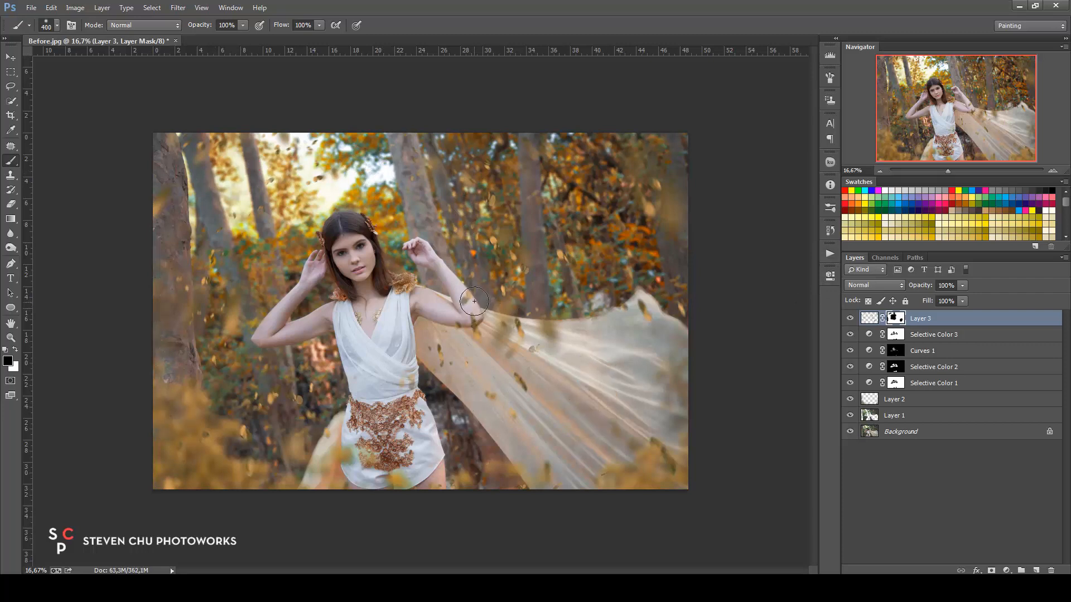
{"action": "left_click_drag", "start_coordinate": [470, 299], "coordinate": [487, 322]}
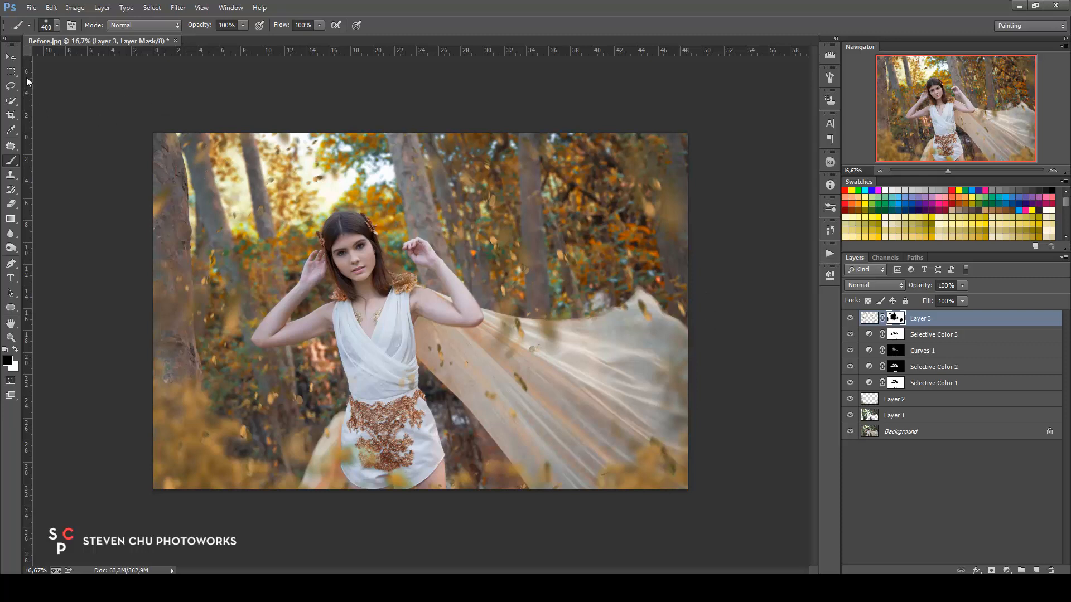
{"action": "key", "text": "v"}
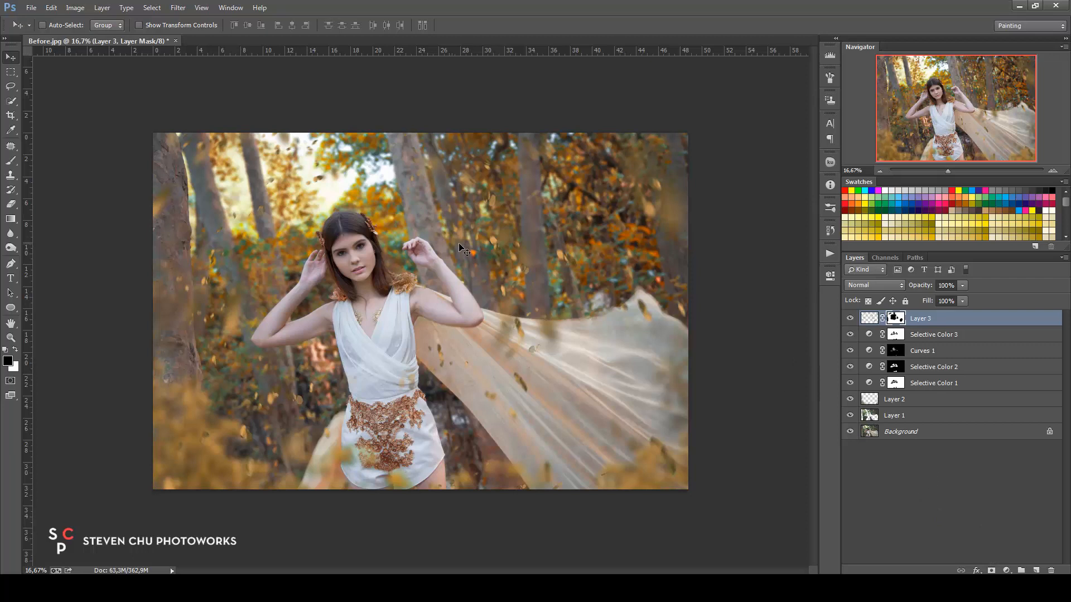
- Add a Levels adjustment layer above the leaves with input levels 34, 1,18 and 248, and output levels 35 to 255
{"action": "left_click", "coordinate": [1006, 571]}
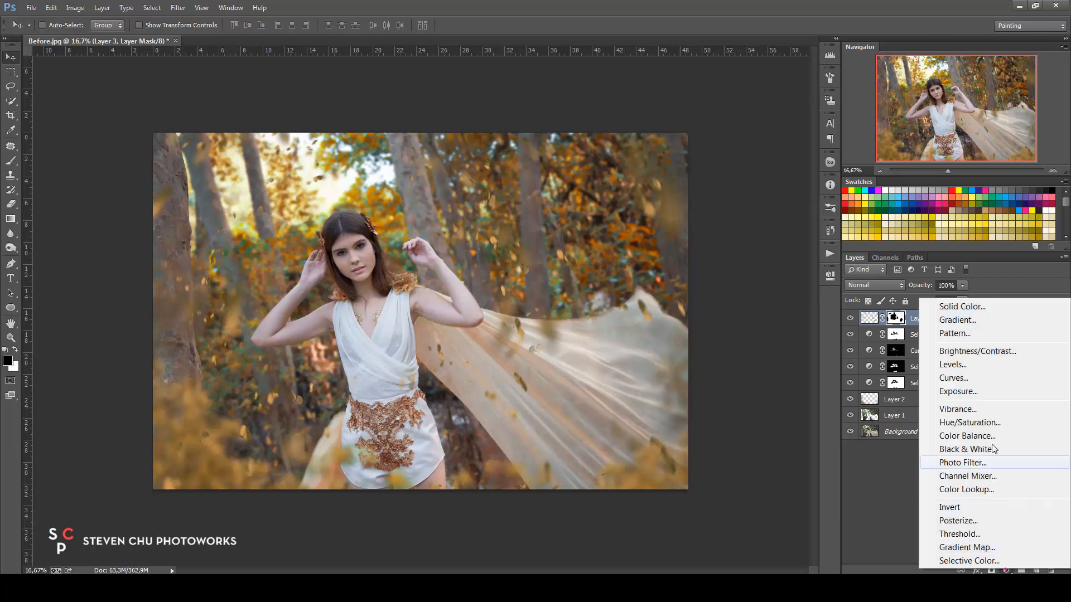
{"action": "left_click", "coordinate": [966, 366]}
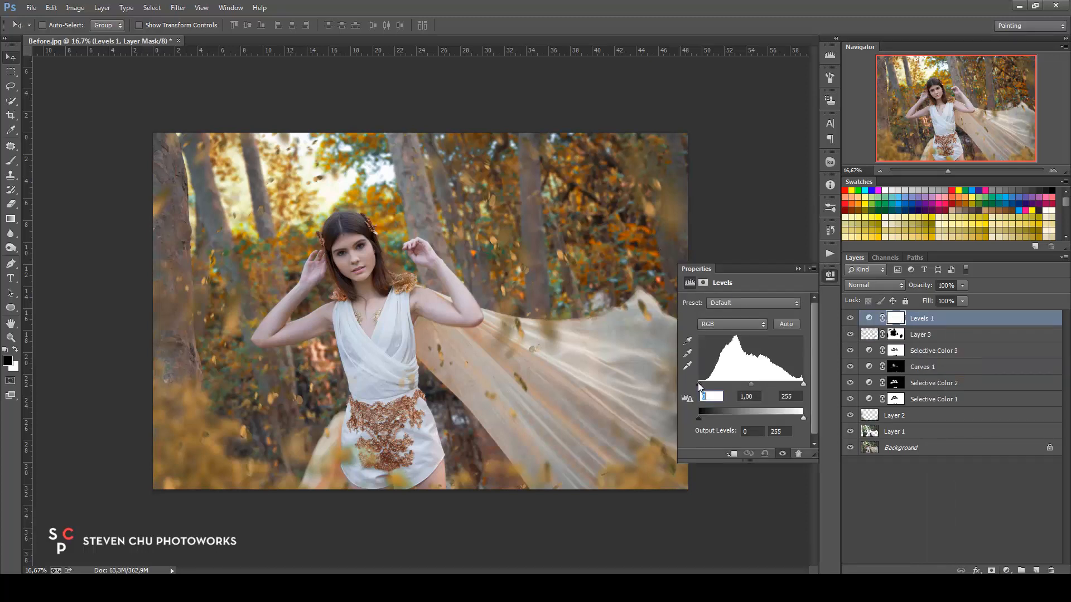
{"action": "left_click_drag", "start_coordinate": [699, 385], "coordinate": [801, 387]}
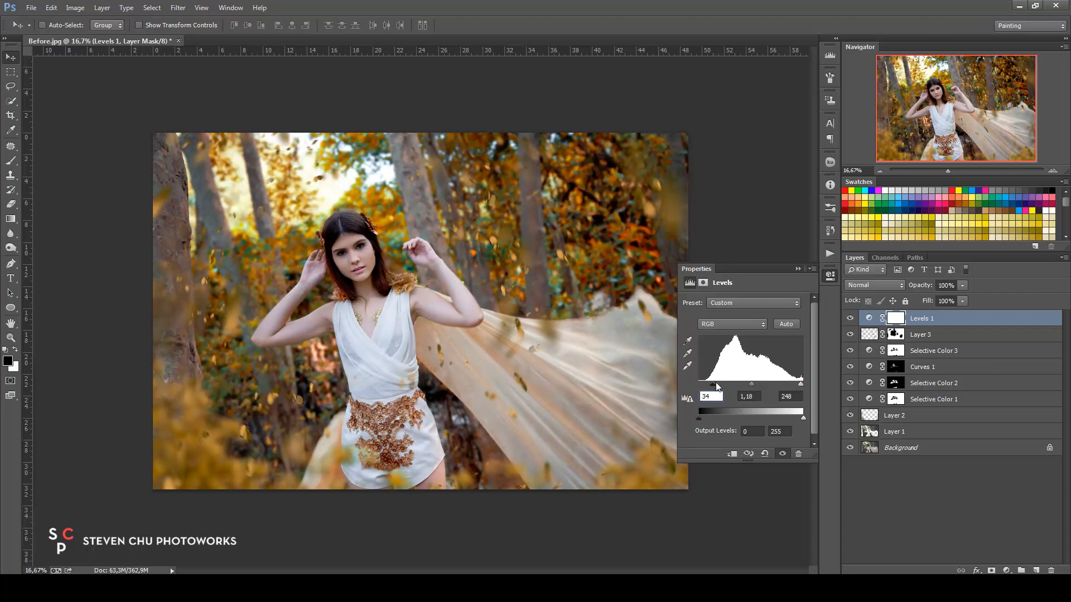
{"action": "left_click_drag", "start_coordinate": [700, 418], "coordinate": [712, 420]}
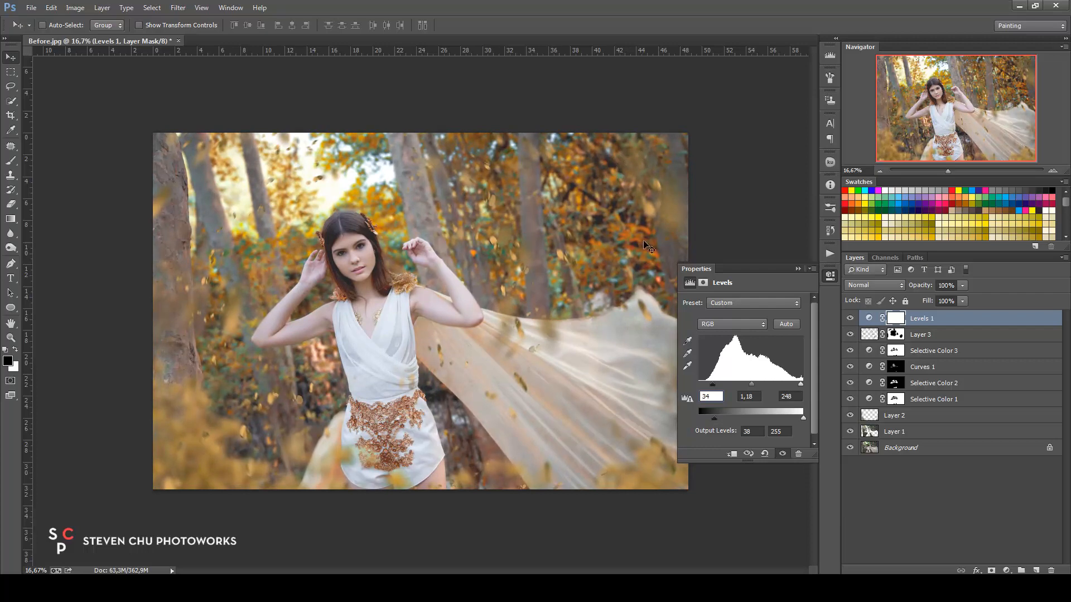
{"action": "left_click_drag", "start_coordinate": [803, 419], "coordinate": [803, 418]}
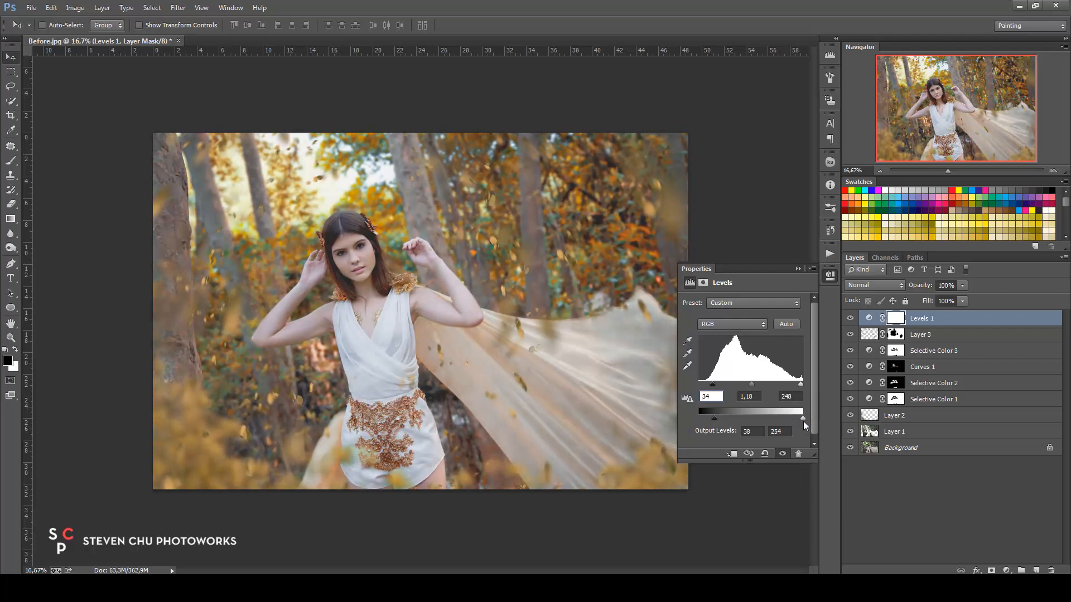
{"action": "left_click_drag", "start_coordinate": [715, 418], "coordinate": [713, 420]}
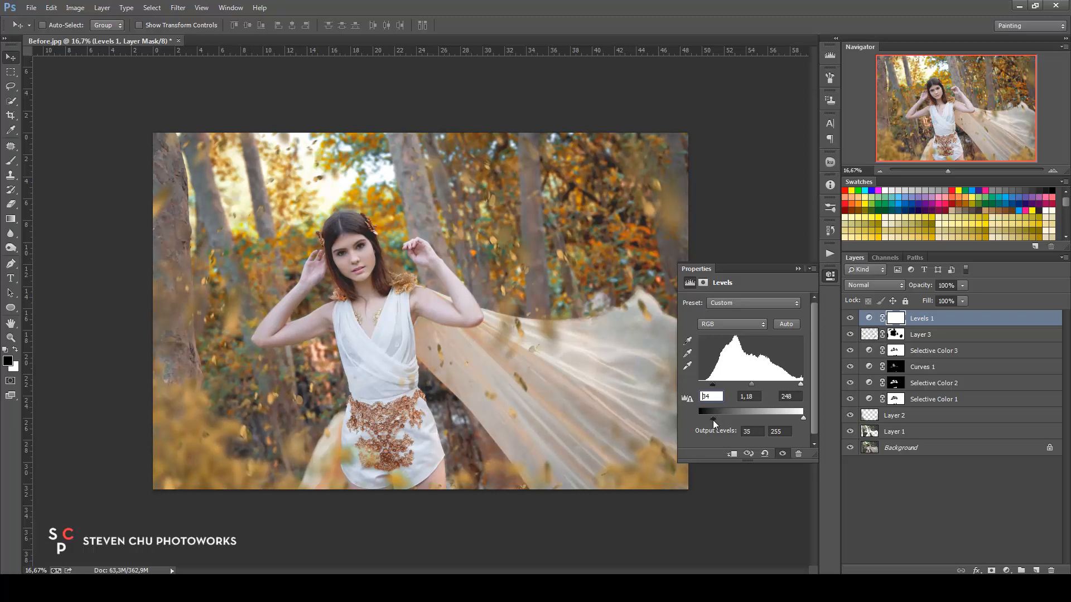
{"action": "left_click", "coordinate": [798, 269]}
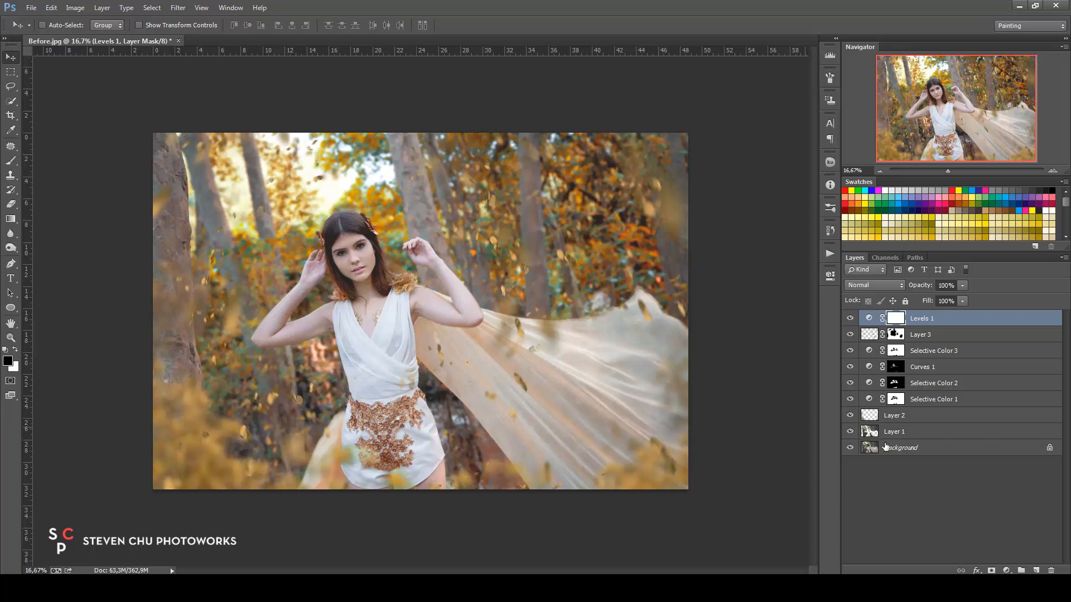
- Add a Color Lookup adjustment layer on top and try the 2Strip.look and 3Strip.look 3D LUTs
{"action": "left_click", "coordinate": [1007, 571]}
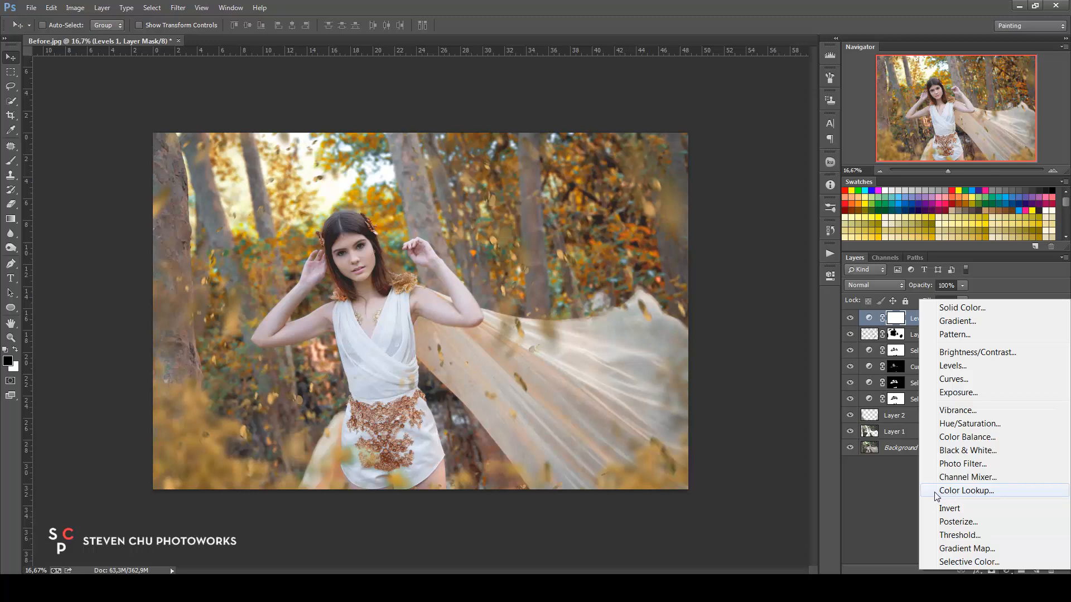
{"action": "left_click", "coordinate": [942, 495]}
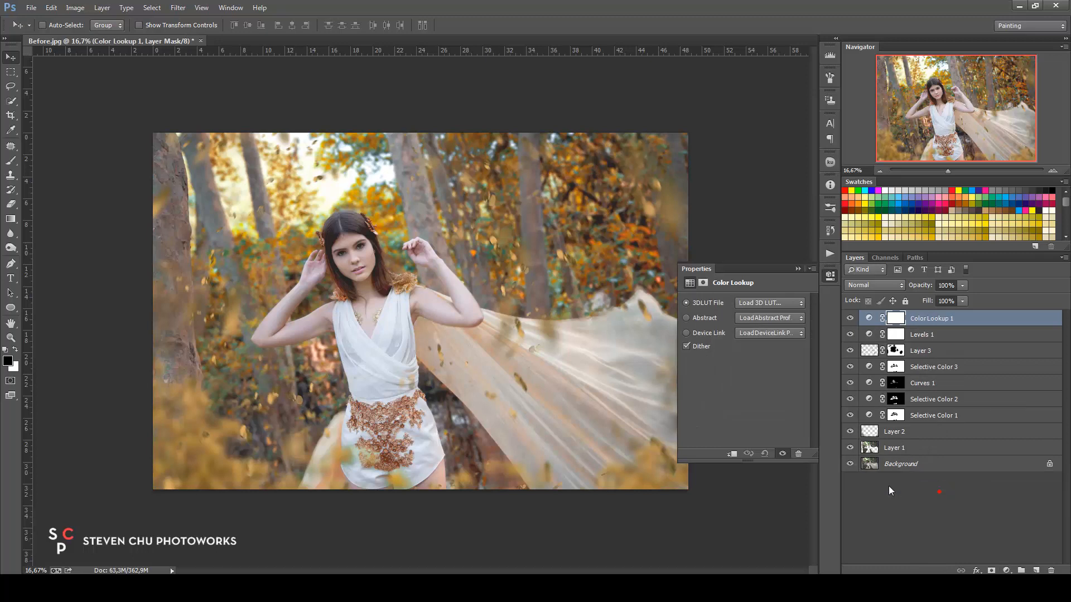
{"action": "left_click", "coordinate": [759, 303]}
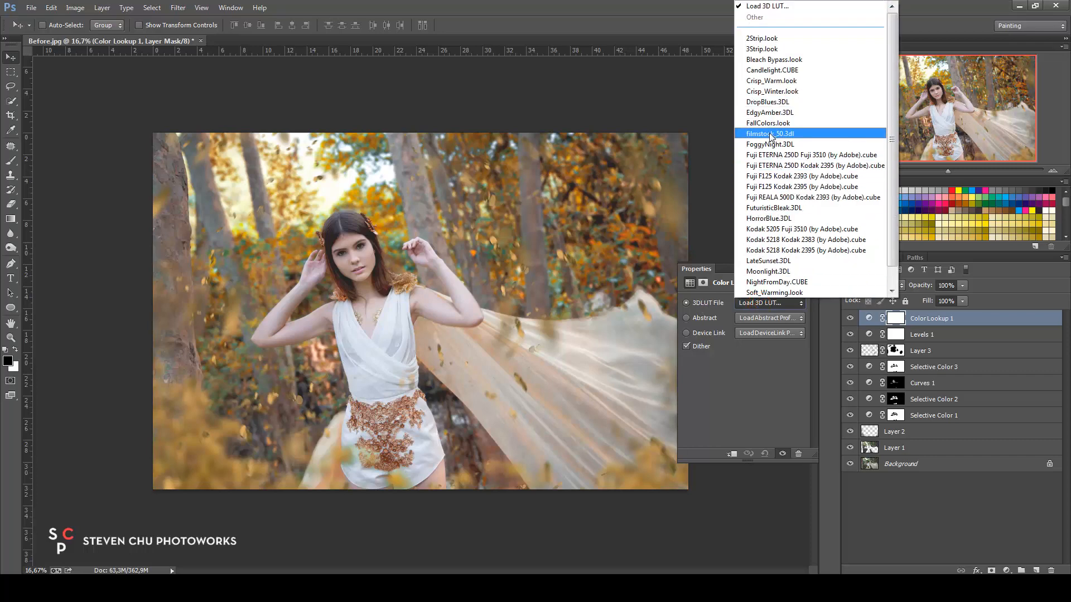
{"action": "left_click", "coordinate": [776, 41]}
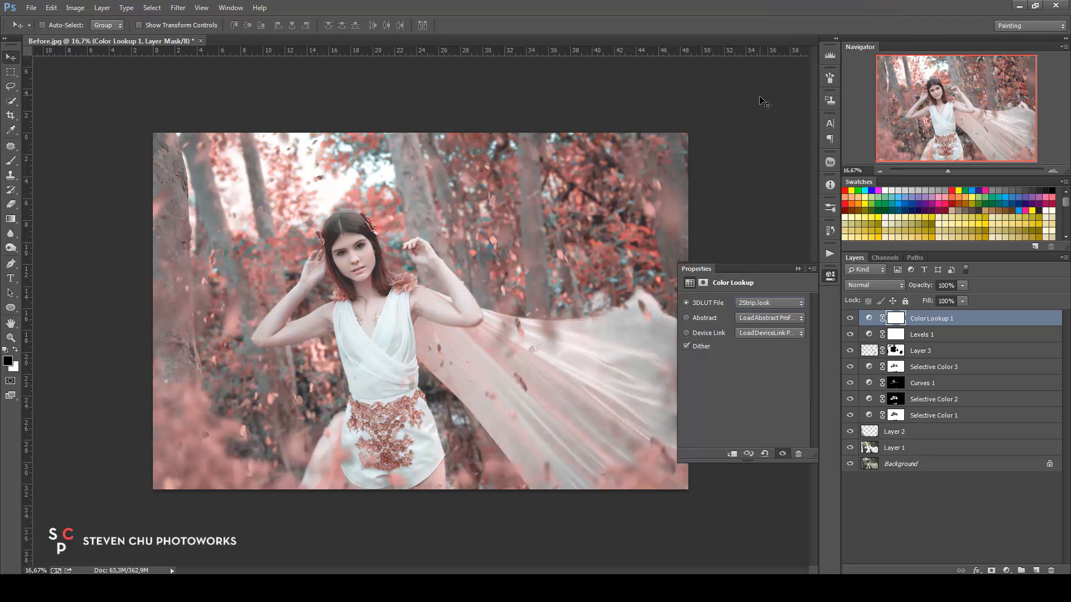
{"action": "left_click", "coordinate": [768, 303]}
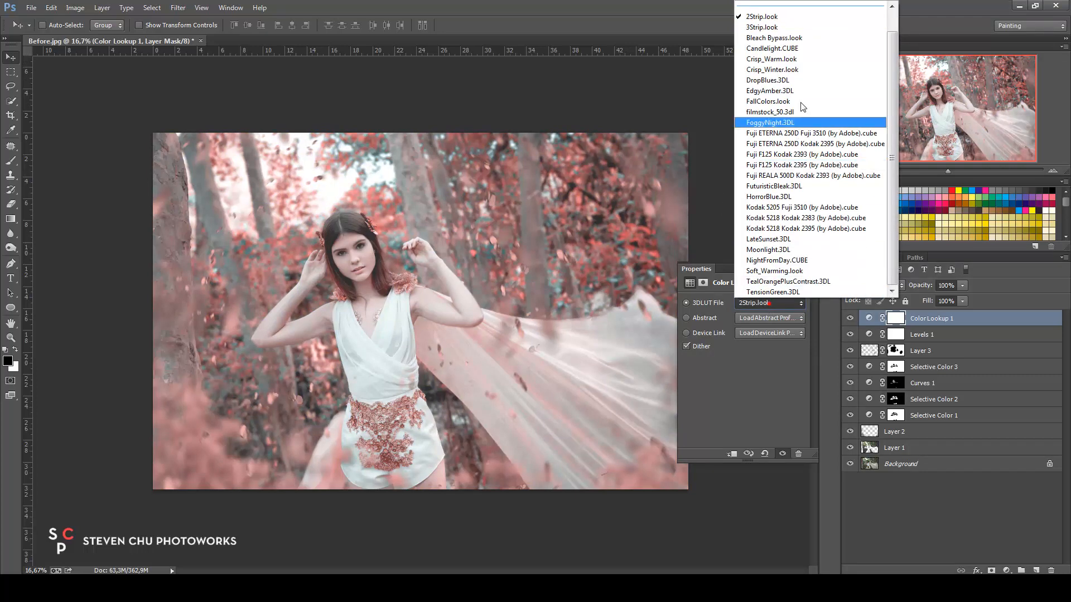
{"action": "left_click", "coordinate": [796, 31]}
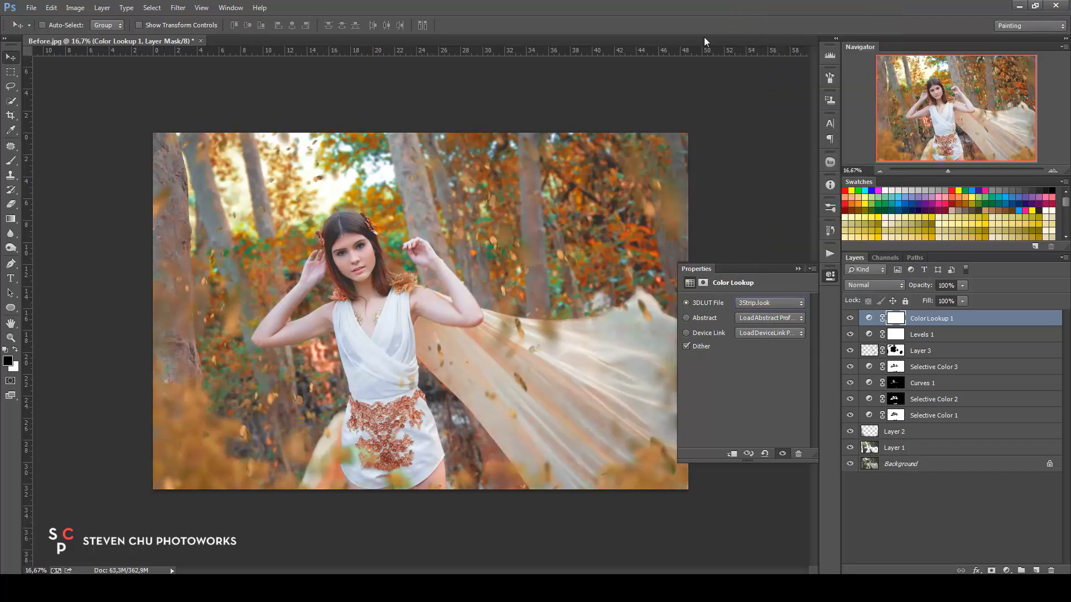
- Preview the following 3D LUTs one by one and settle on Fuji ETERNA 250D Fuji 3510 (by Adobe).cube
{"action": "key", "text": "Down"}
{"action": "key", "text": "Down"}
{"action": "key", "text": "Down"}
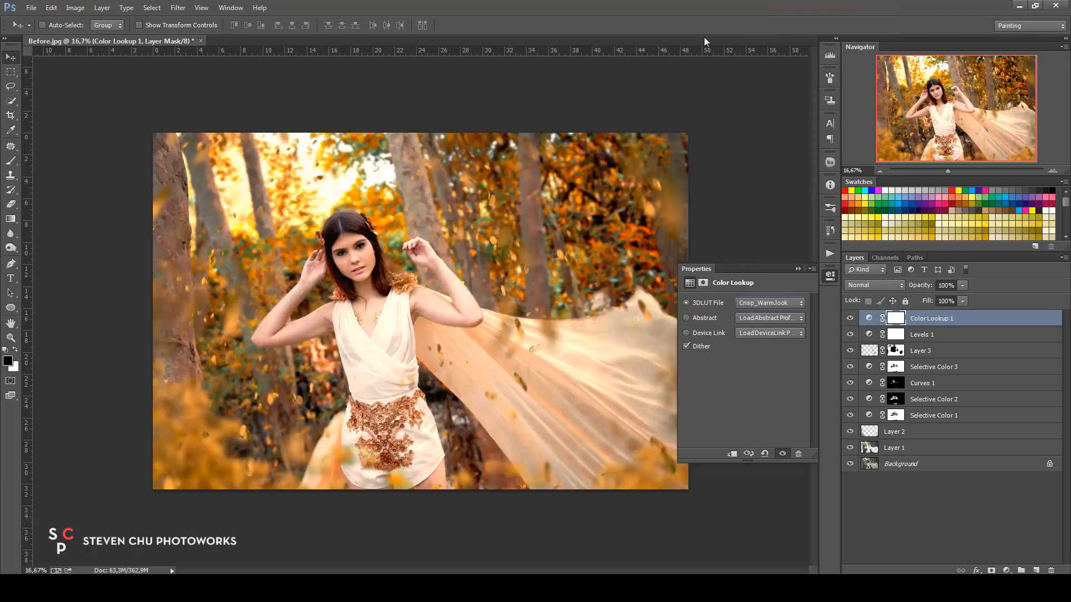
{"action": "key", "text": "Down"}
{"action": "key", "text": "Down"}
{"action": "key", "text": "Down"}
{"action": "key", "text": "Down"}
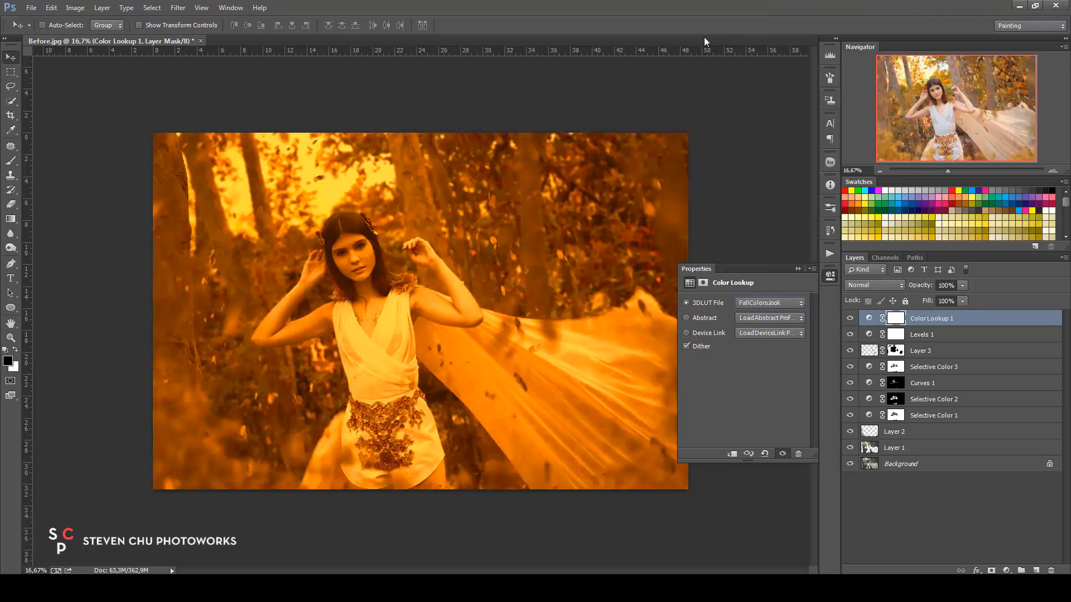
{"action": "key", "text": "Down"}
{"action": "key", "text": "Down"}
{"action": "key", "text": "Down"}
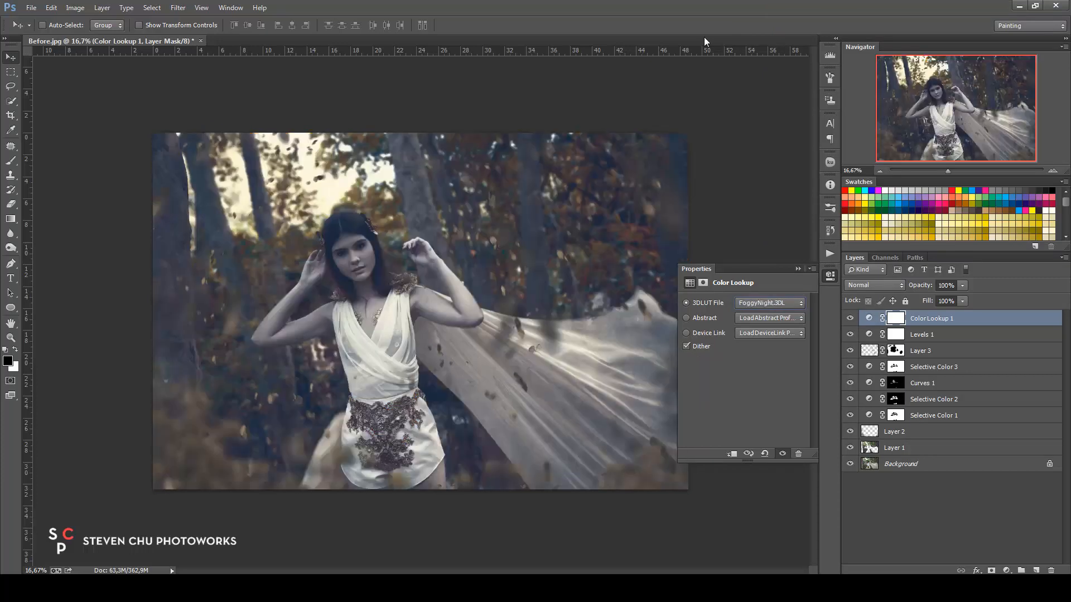
{"action": "key", "text": "Down"}
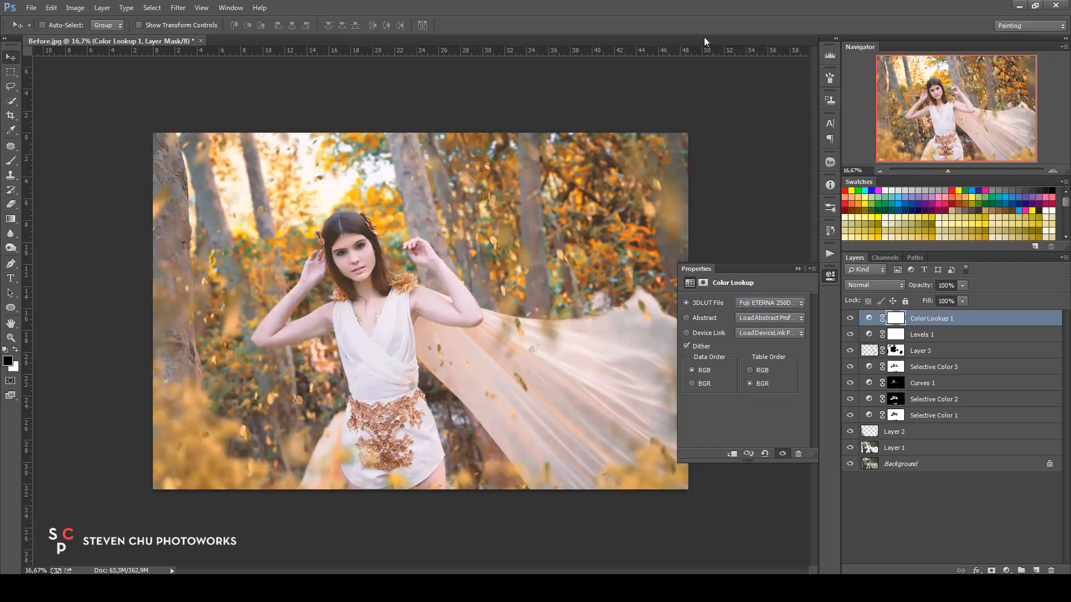
{"action": "key", "text": "Down"}
{"action": "left_click", "coordinate": [776, 303]}
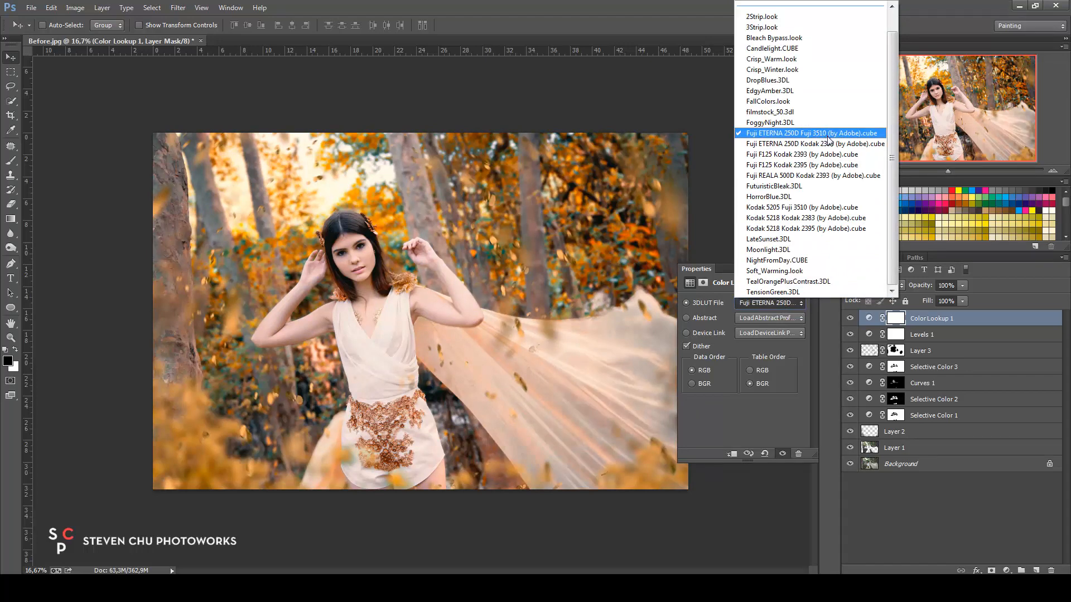
{"action": "key", "text": "Escape"}
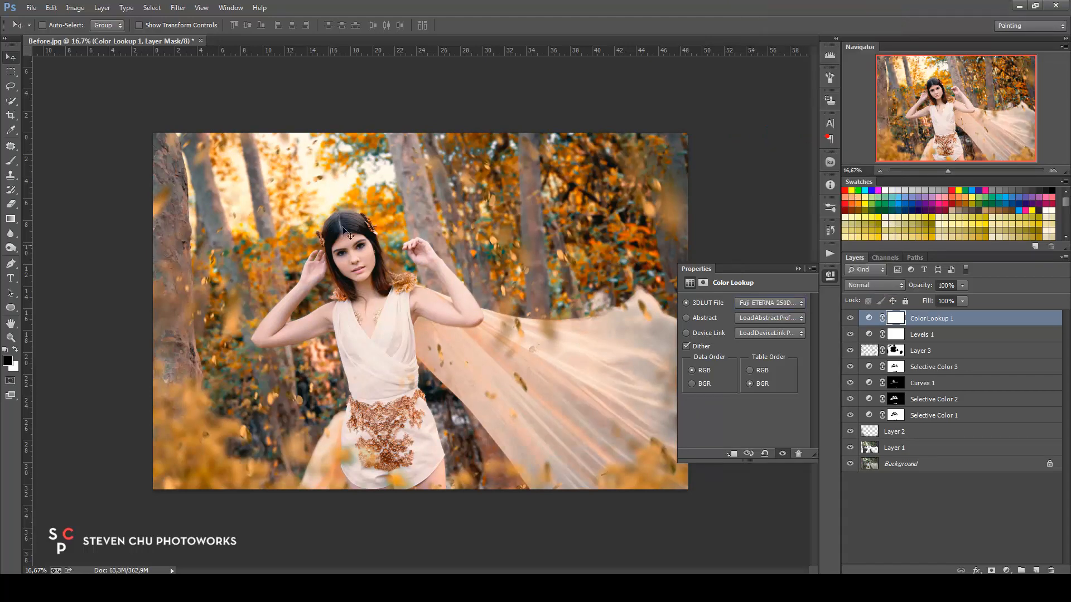
{"action": "left_click", "coordinate": [799, 268]}
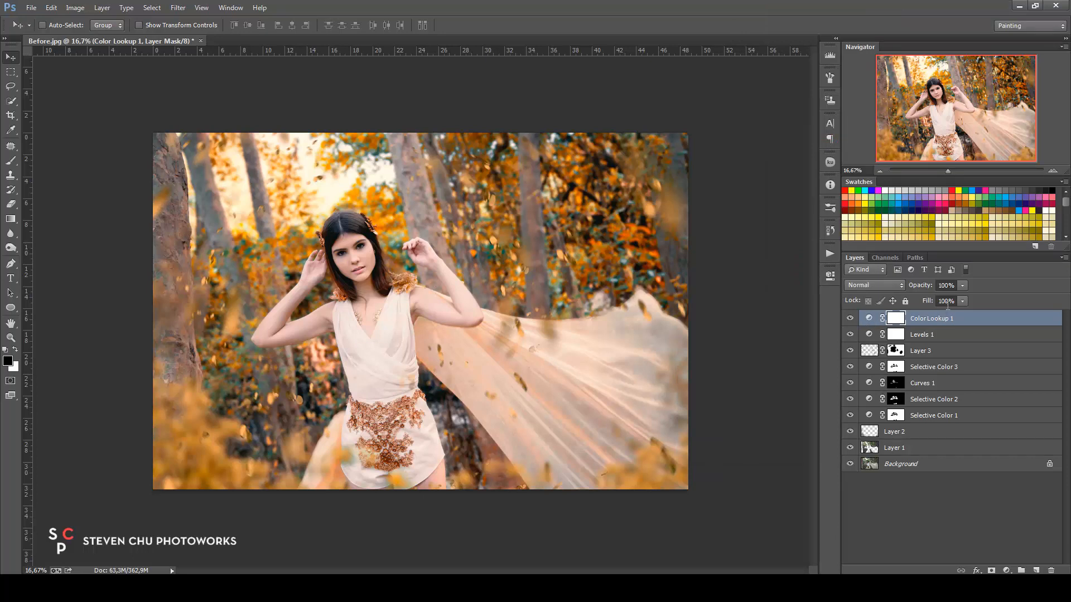
- Lower the Color Lookup layer's opacity to 36% and compare the photo with and without the effect
{"action": "left_click", "coordinate": [961, 286]}
{"action": "left_click_drag", "start_coordinate": [930, 297], "coordinate": [924, 298]}
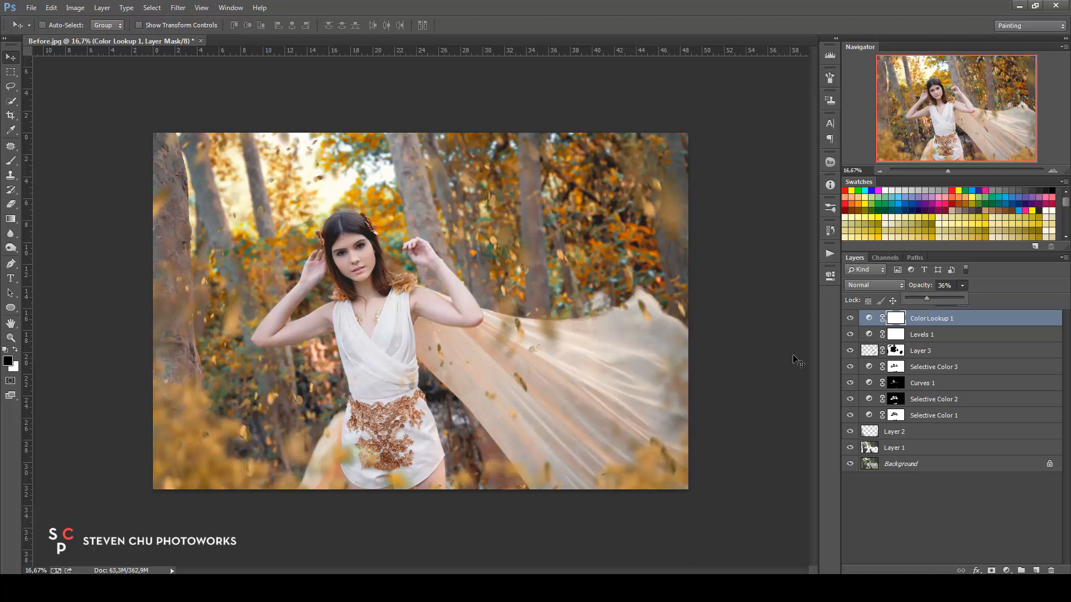
{"action": "left_click", "coordinate": [850, 319]}
{"action": "left_click", "coordinate": [850, 319]}
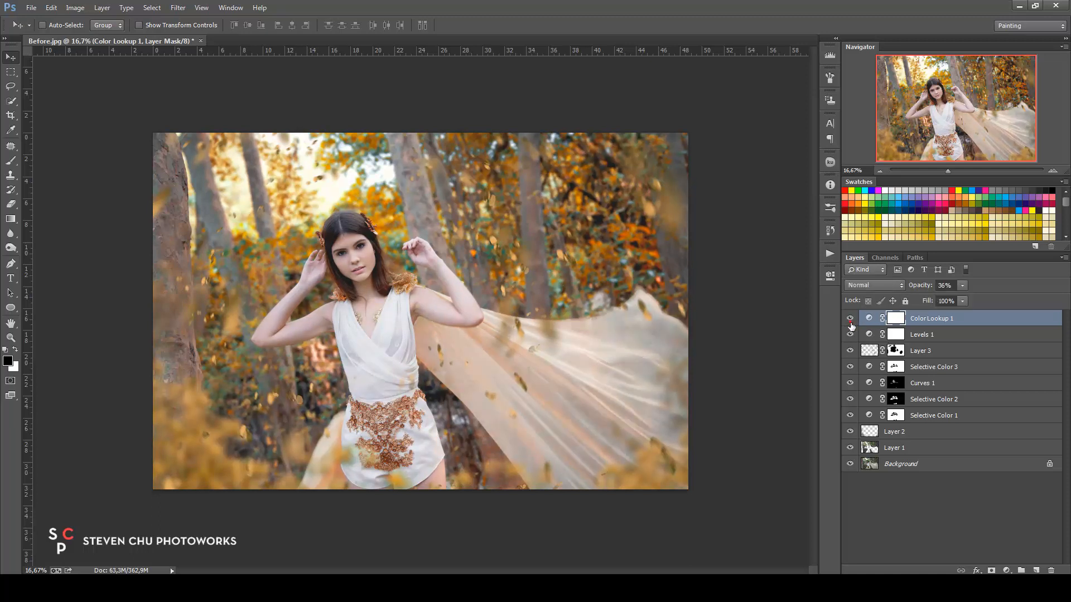
- Add a Brightness/Contrast adjustment layer at the top of the stack with Contrast set to 6, and inspect the result
{"action": "left_click", "coordinate": [955, 494]}
{"action": "left_click", "coordinate": [1006, 571]}
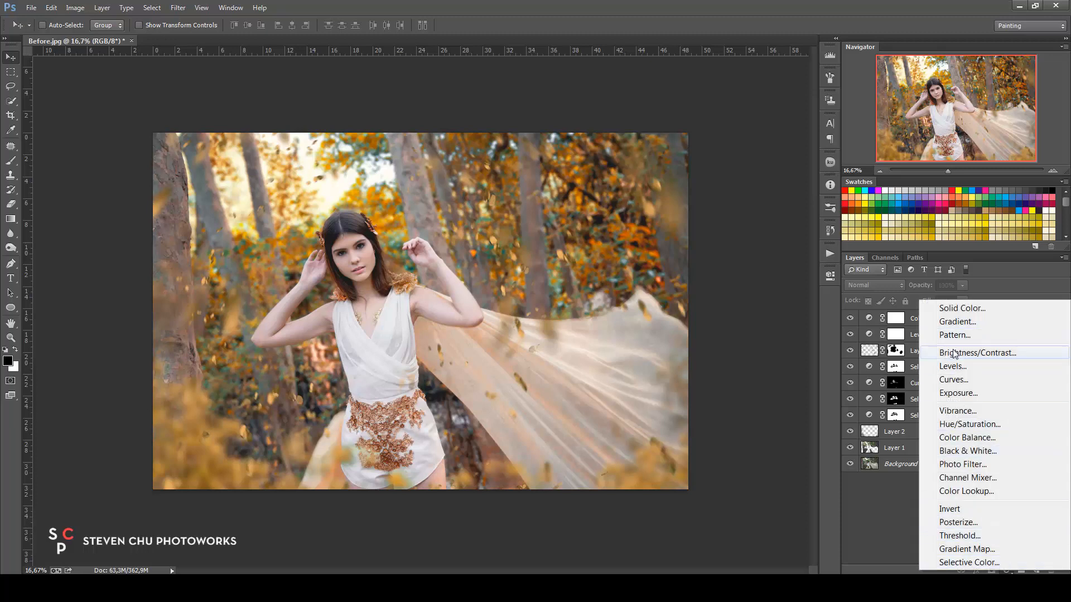
{"action": "left_click", "coordinate": [954, 353]}
{"action": "left_click_drag", "start_coordinate": [747, 355], "coordinate": [748, 359]}
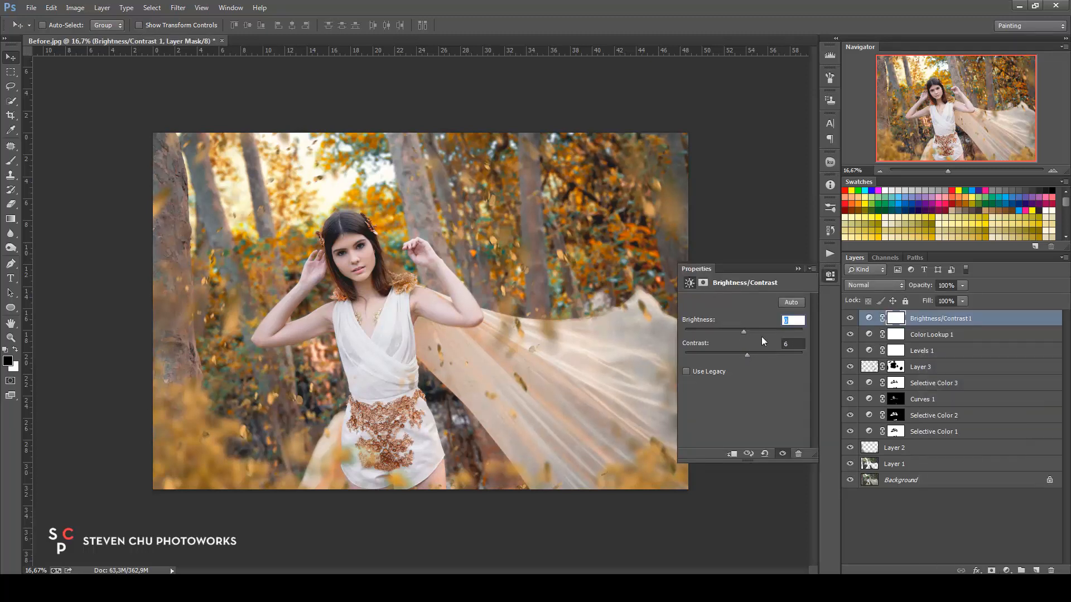
{"action": "left_click", "coordinate": [798, 269]}
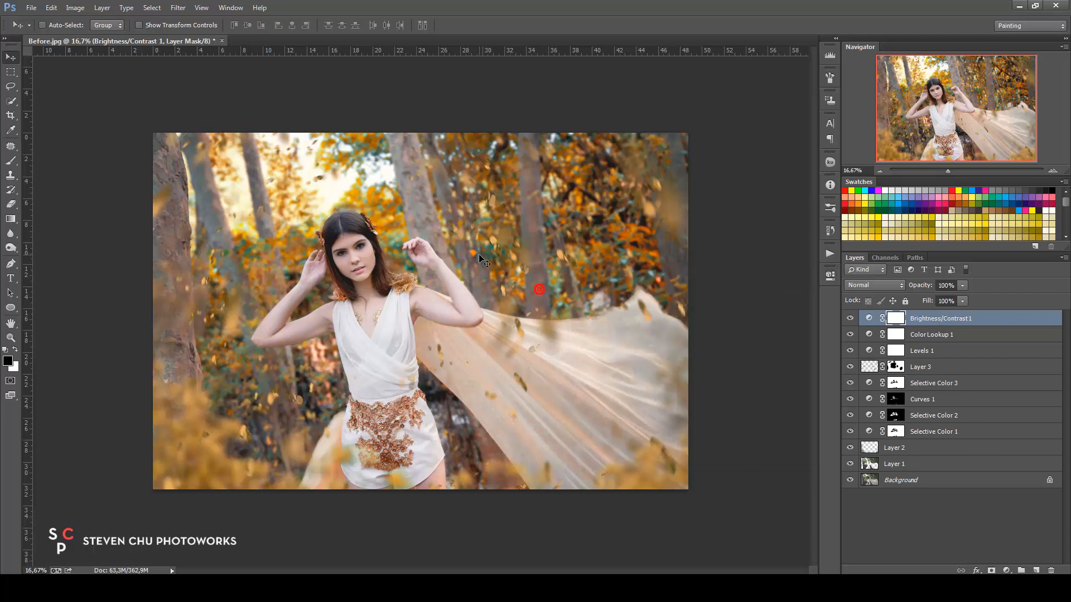
{"action": "key", "text": "ctrl+plus"}
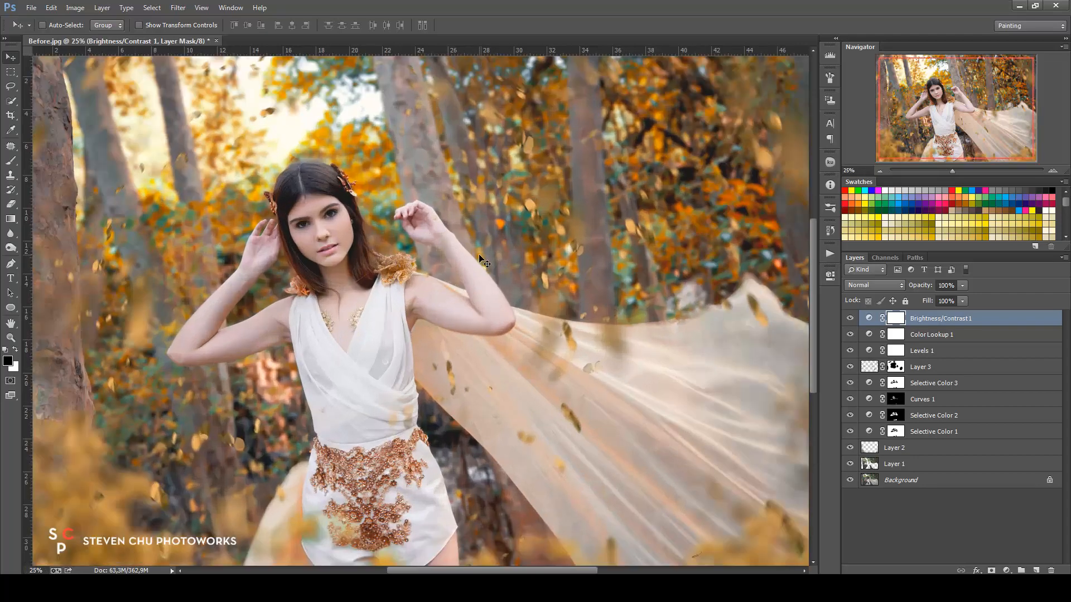
{"action": "key", "text": "ctrl+minus"}
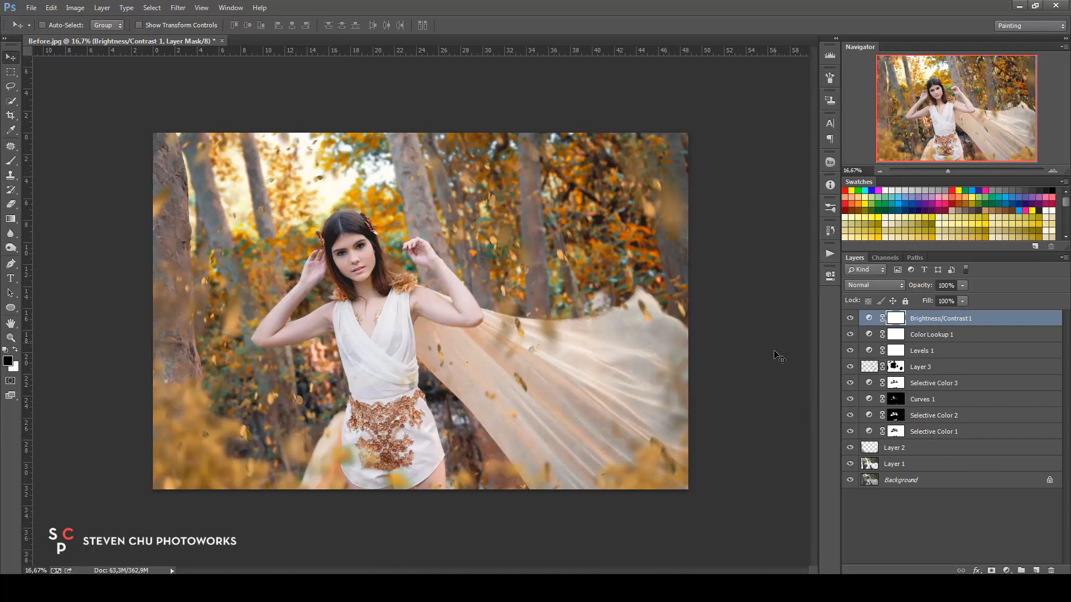
- Add a second Levels adjustment layer on top with input levels 8, 1,12 and 248
{"action": "left_click", "coordinate": [1007, 571]}
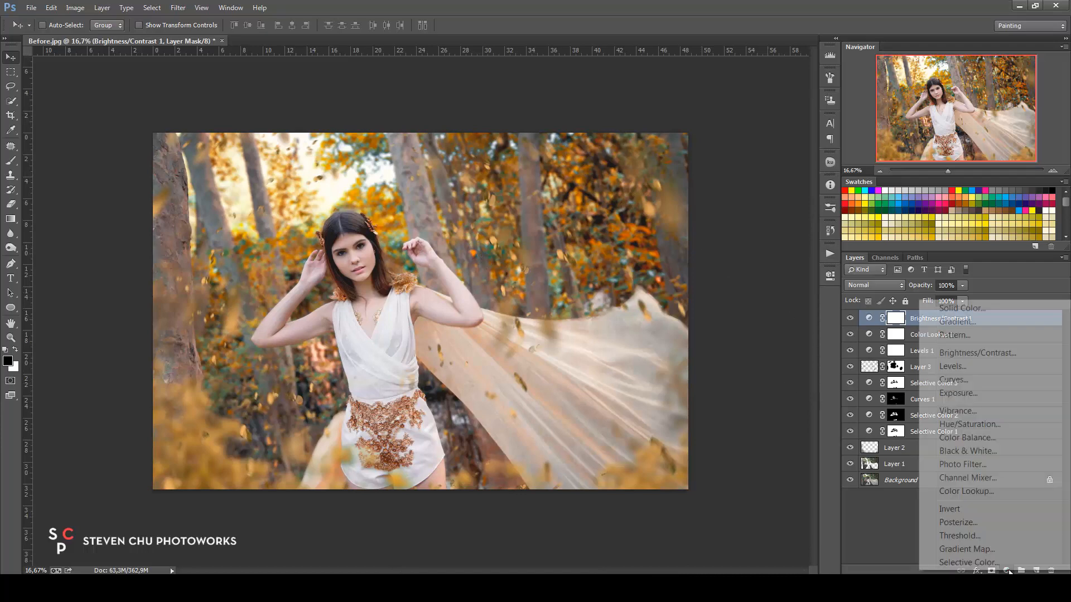
{"action": "left_click", "coordinate": [954, 367]}
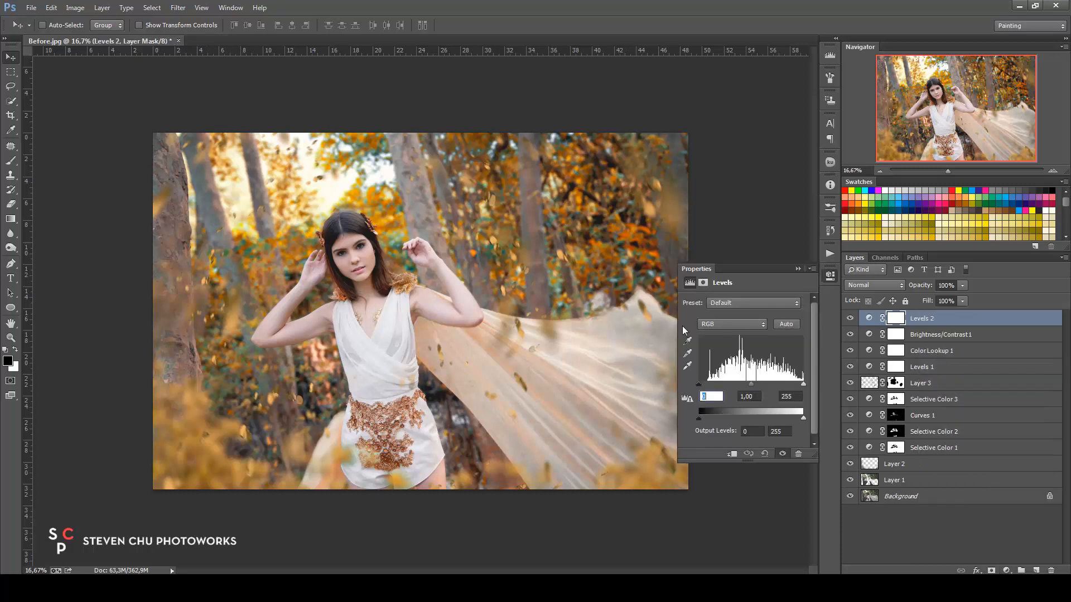
{"action": "left_click_drag", "start_coordinate": [701, 387], "coordinate": [702, 389]}
{"action": "left_click_drag", "start_coordinate": [703, 389], "coordinate": [705, 389]}
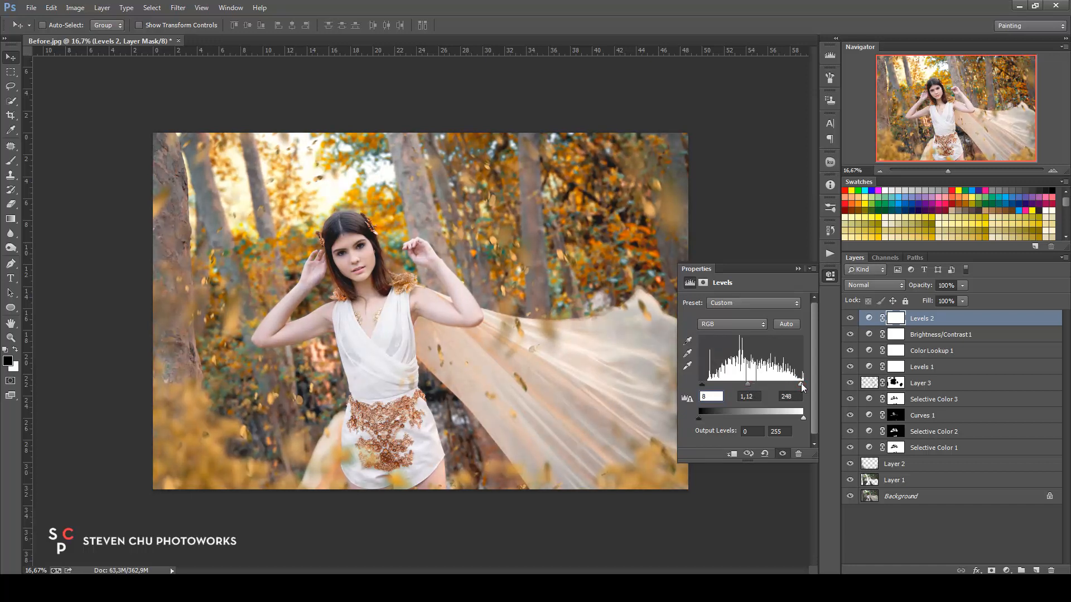
{"action": "left_click", "coordinate": [799, 269]}
- Compare the photo with and without the second Levels layer, and the full edit against the original Background alone
{"action": "left_click", "coordinate": [850, 318]}
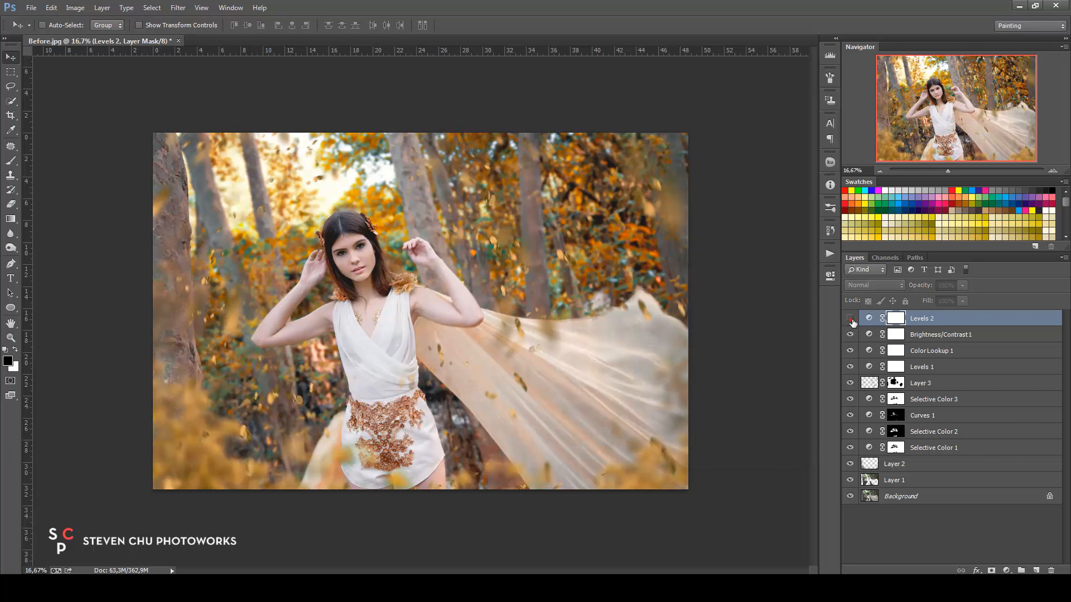
{"action": "left_click", "coordinate": [851, 319]}
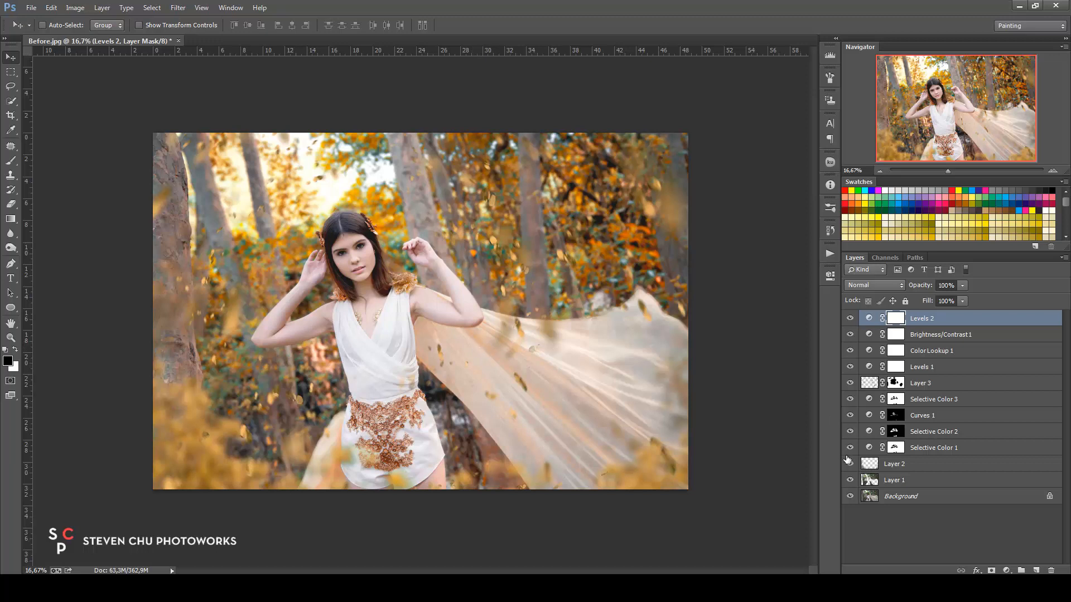
{"action": "left_click", "coordinate": [850, 497], "text": "alt"}
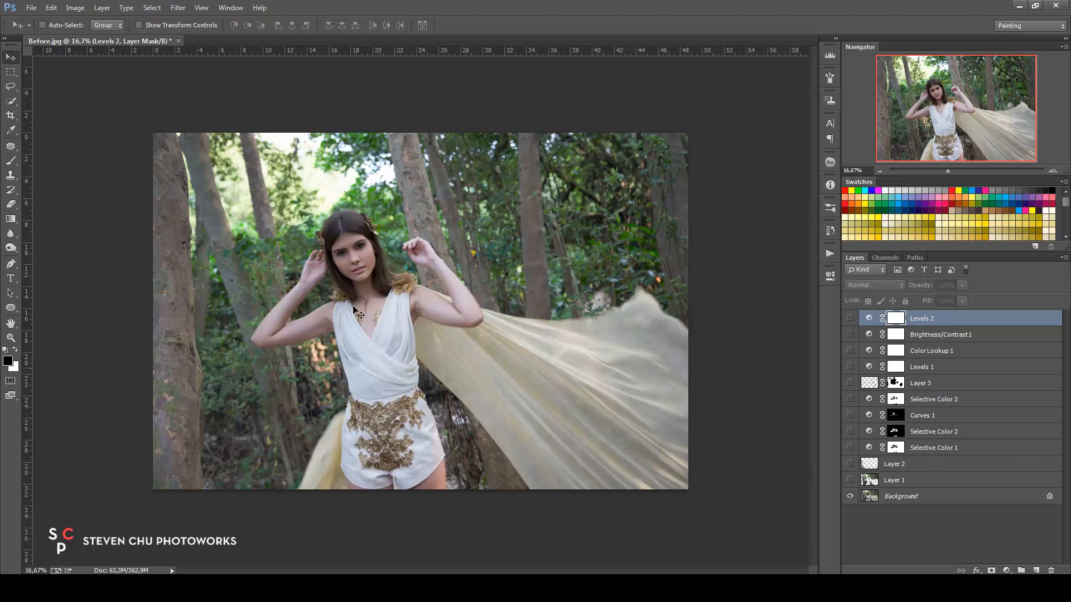
{"action": "left_click", "coordinate": [849, 496], "text": "alt"}
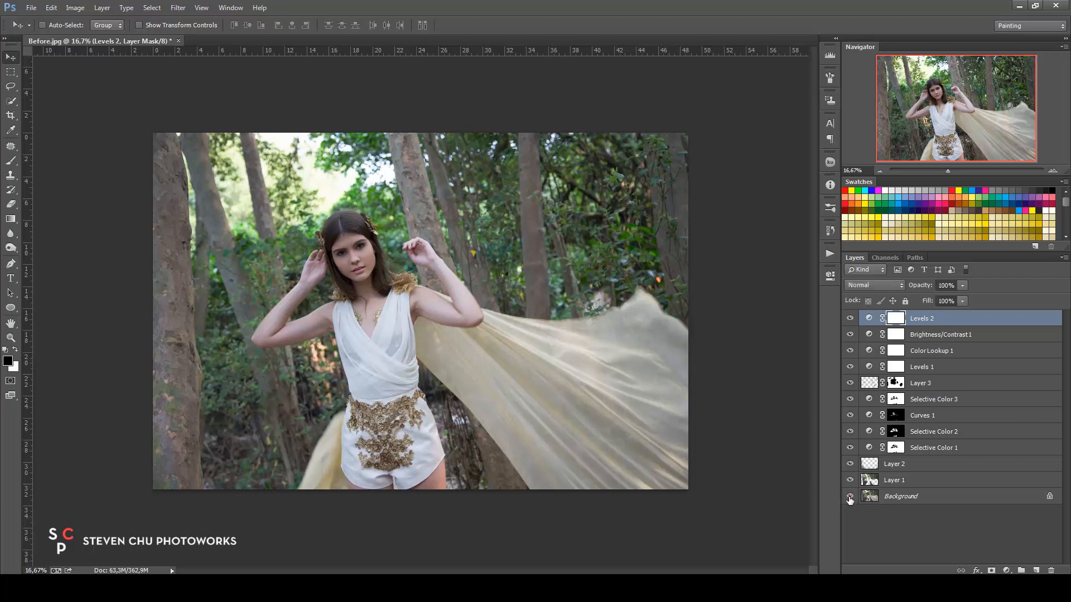